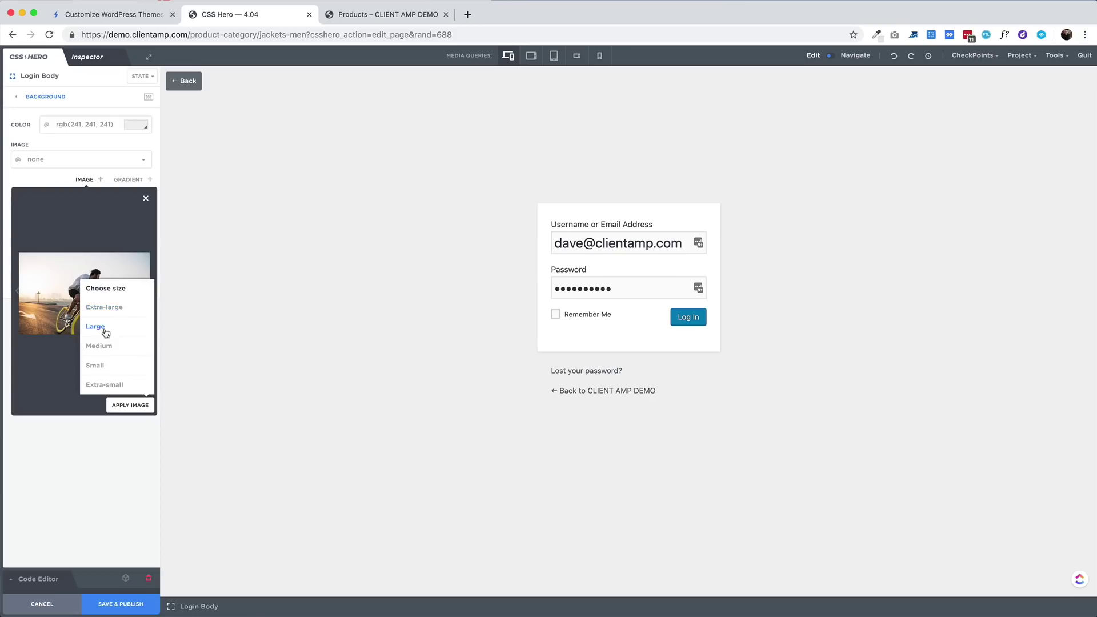
- Make the large cyclist photo a cover background at bottom-centre and lower the login form's alpha
{"action": "left_click", "coordinate": [103, 326]}
{"action": "left_click", "coordinate": [102, 251]}
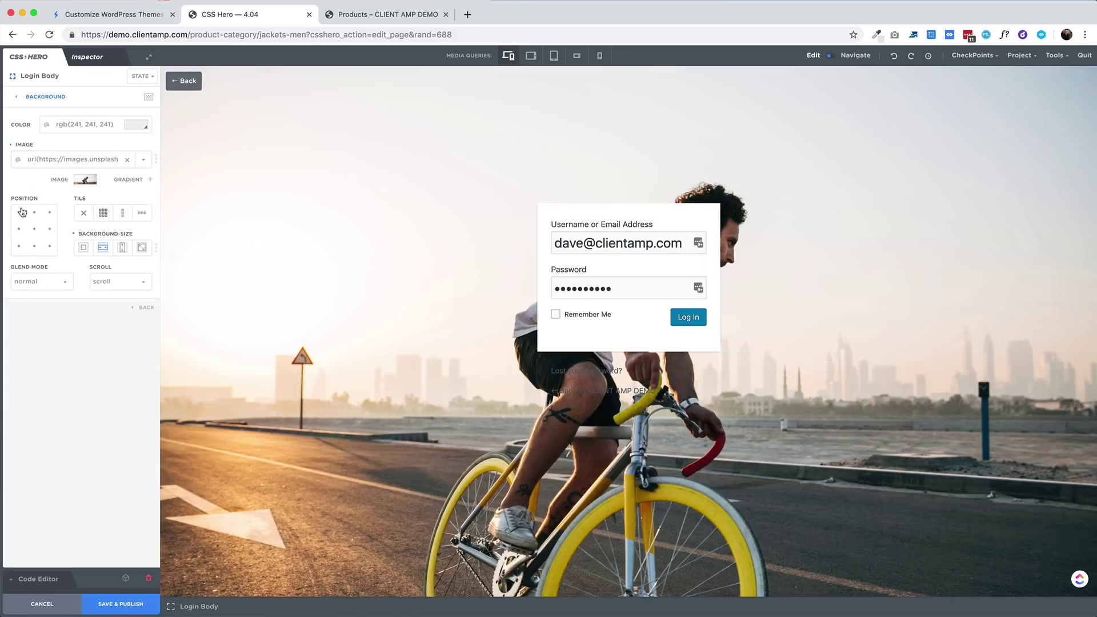
{"action": "left_click", "coordinate": [34, 246]}
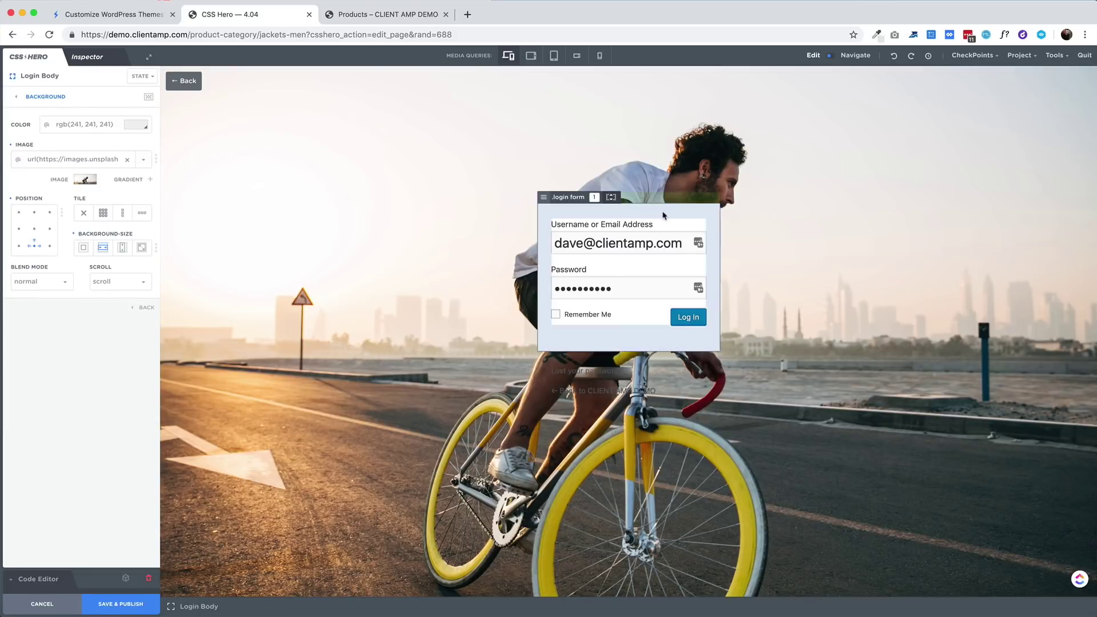
{"action": "left_click", "coordinate": [571, 337]}
{"action": "left_click", "coordinate": [145, 122]}
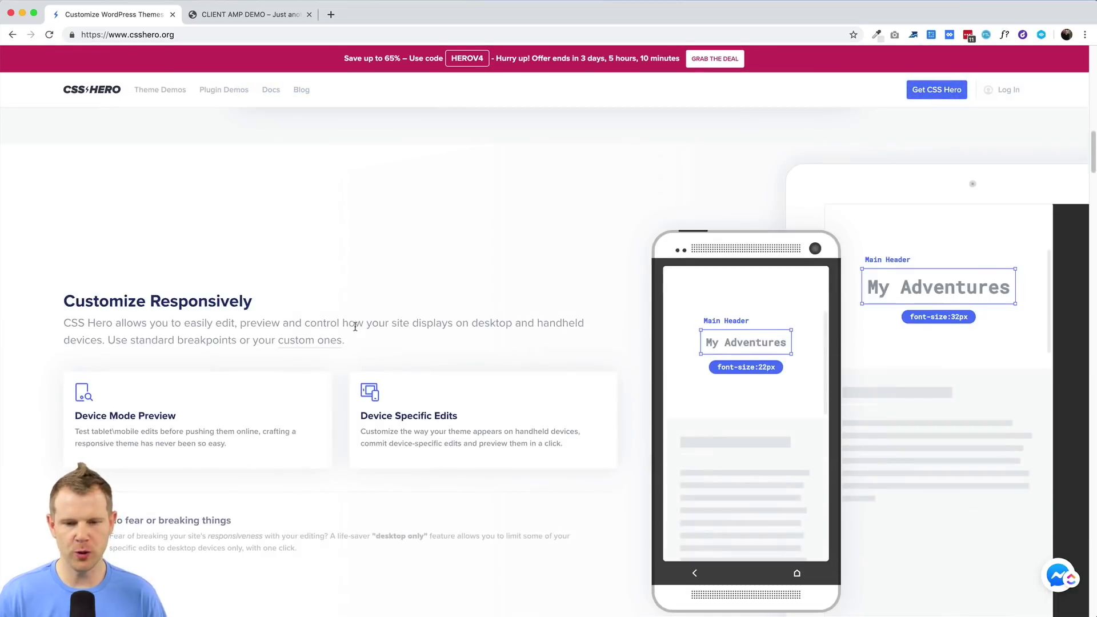
- Scroll csshero.org past the features, animations and testimonials down to the pricing table
{"action": "scroll", "coordinate": [355, 331], "scroll_direction": "down", "scroll_amount": 20}
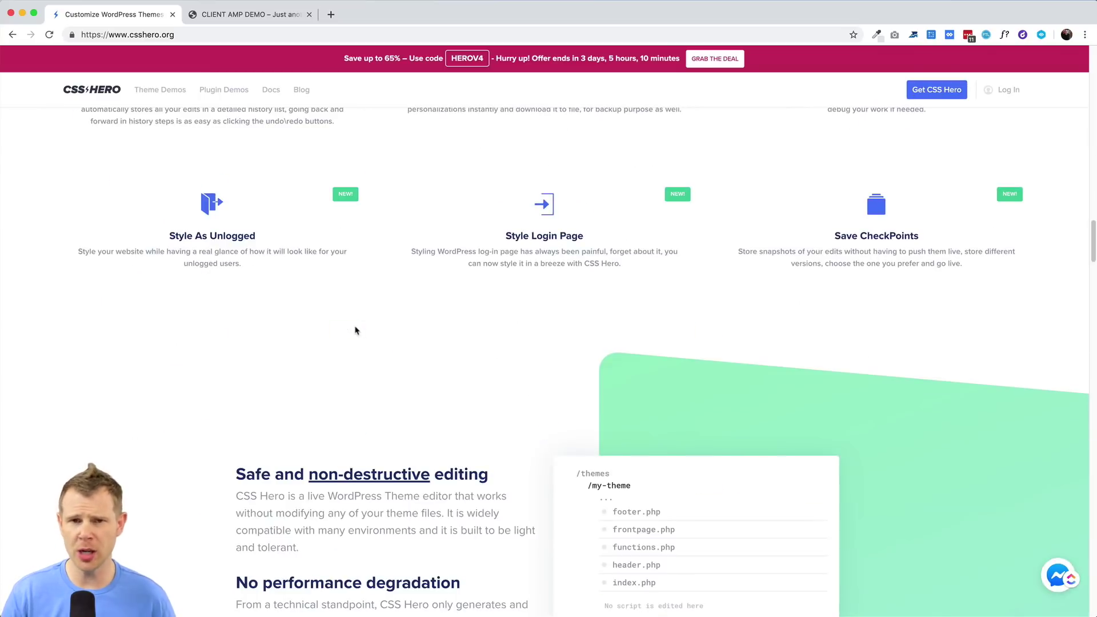
{"action": "scroll", "coordinate": [356, 327], "scroll_direction": "down", "scroll_amount": 3}
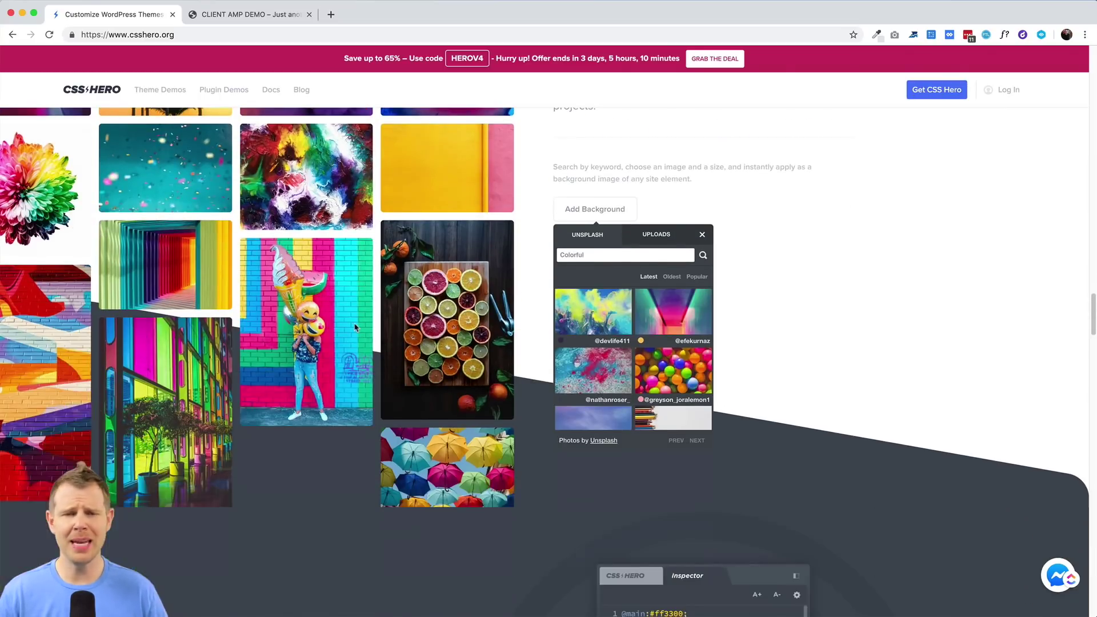
{"action": "scroll", "coordinate": [354, 328], "scroll_direction": "down", "scroll_amount": 20}
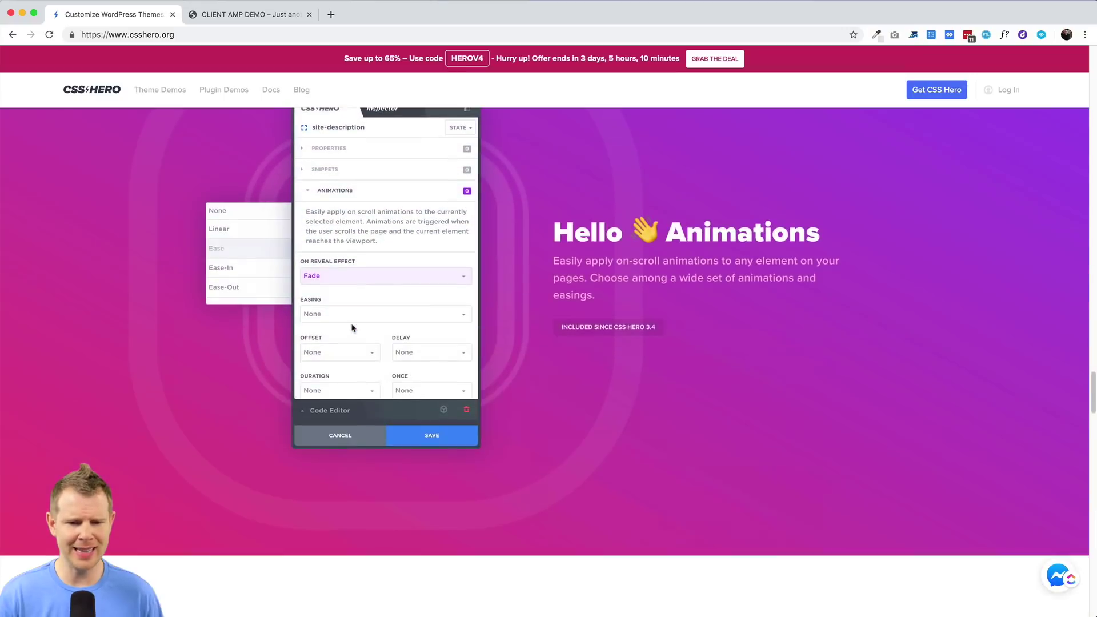
{"action": "scroll", "coordinate": [353, 327], "scroll_direction": "down", "scroll_amount": 15}
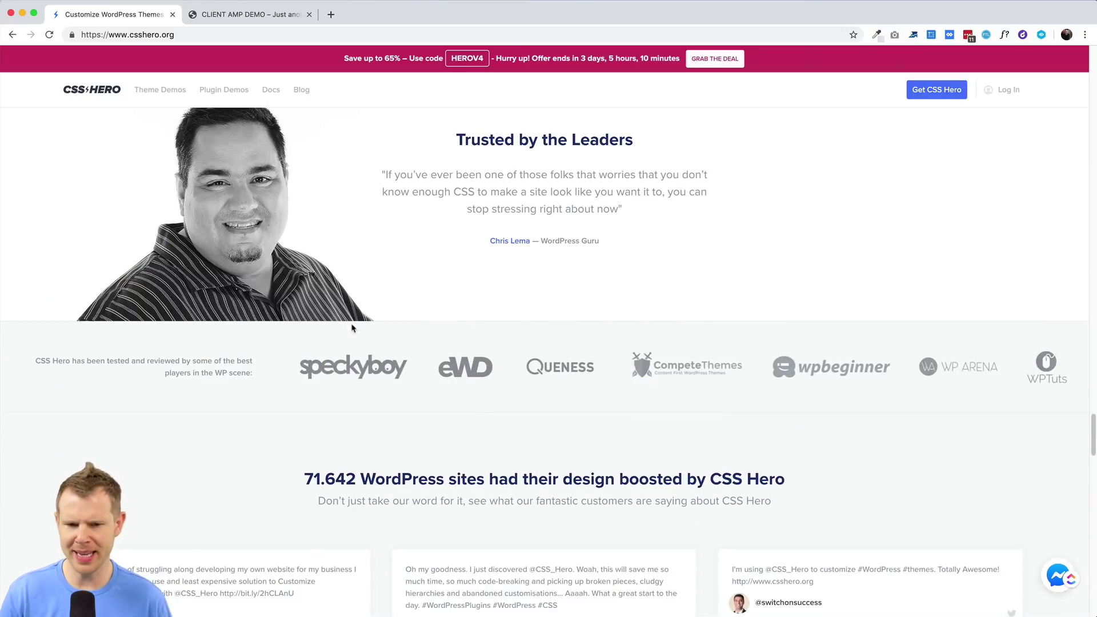
{"action": "scroll", "coordinate": [354, 324], "scroll_direction": "down", "scroll_amount": 2}
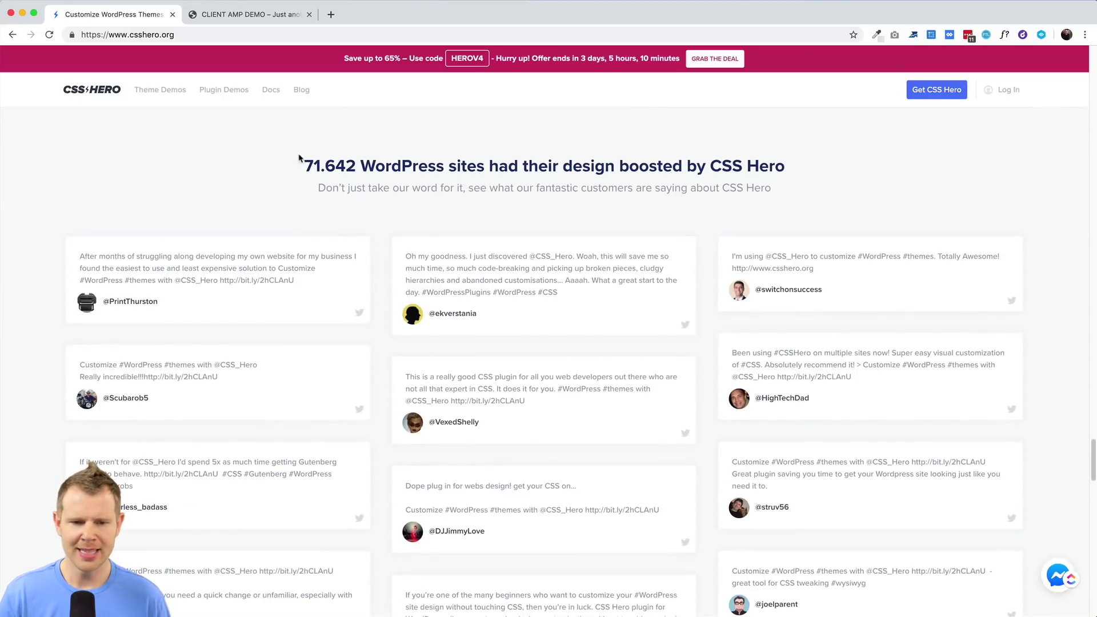
{"action": "left_click_drag", "start_coordinate": [300, 163], "coordinate": [445, 168]}
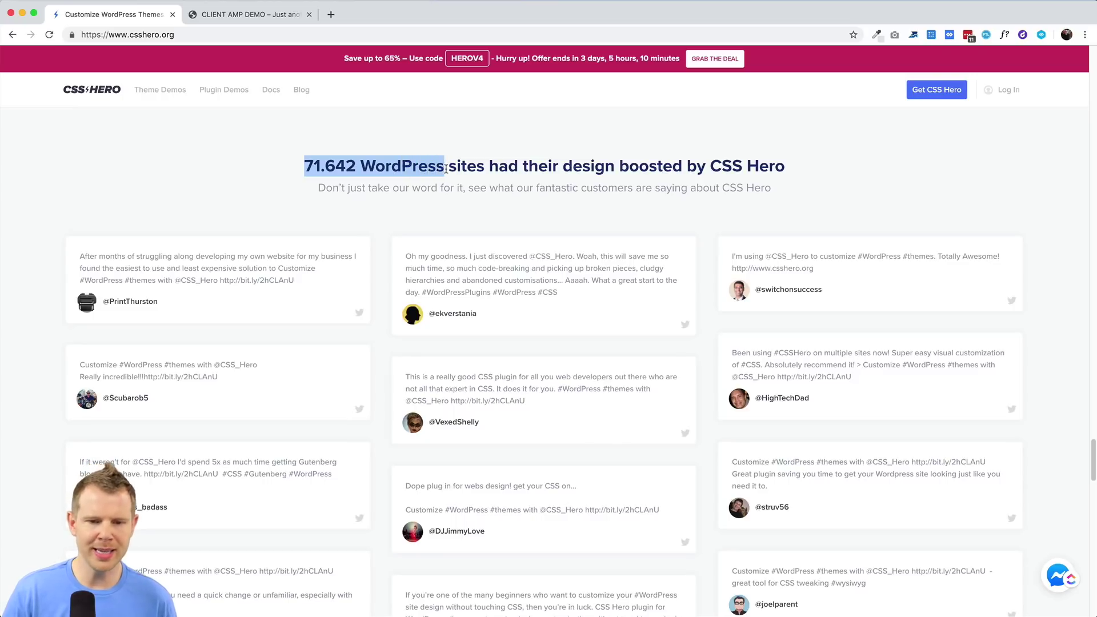
{"action": "left_click", "coordinate": [337, 249]}
{"action": "scroll", "coordinate": [343, 273], "scroll_direction": "down", "scroll_amount": 4}
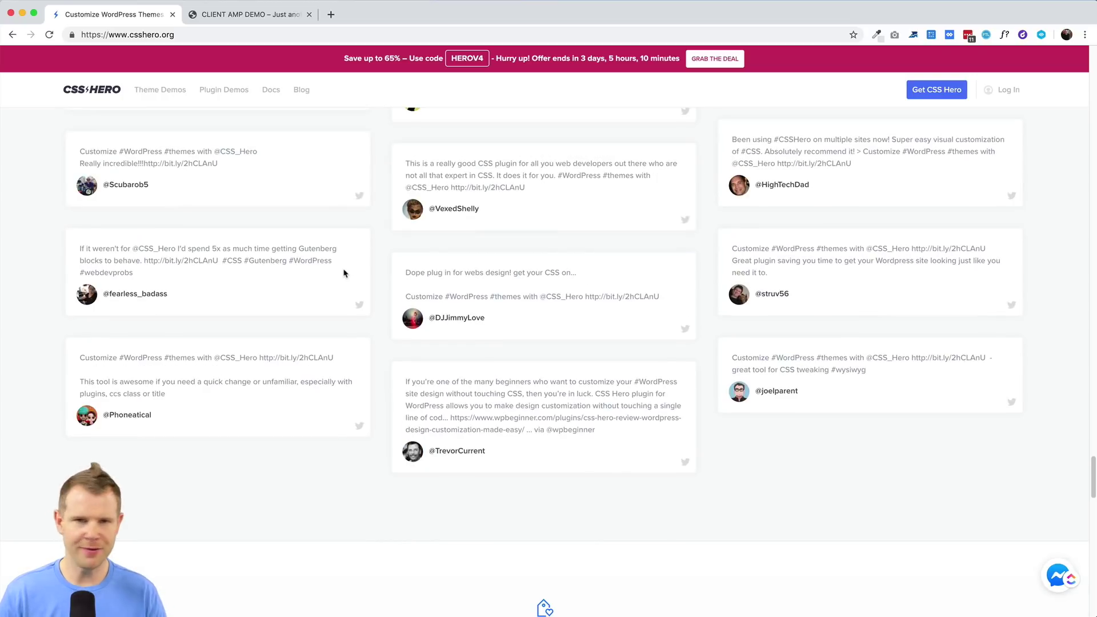
{"action": "scroll", "coordinate": [343, 273], "scroll_direction": "down", "scroll_amount": 10}
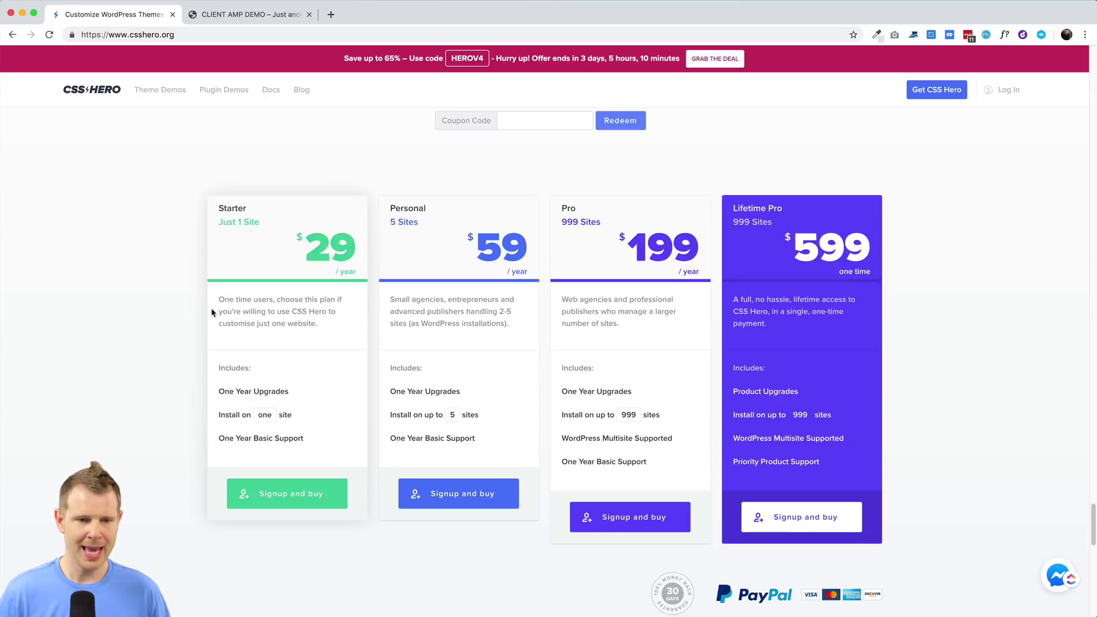
{"action": "scroll", "coordinate": [255, 305], "scroll_direction": "down", "scroll_amount": 1}
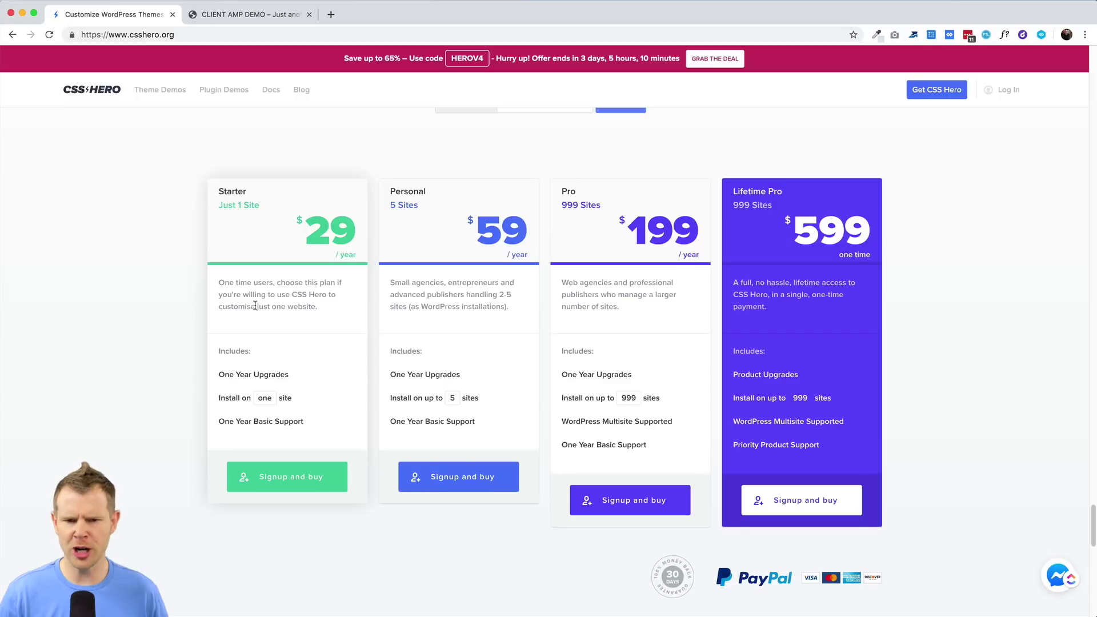
{"action": "scroll", "coordinate": [255, 305], "scroll_direction": "down", "scroll_amount": 1}
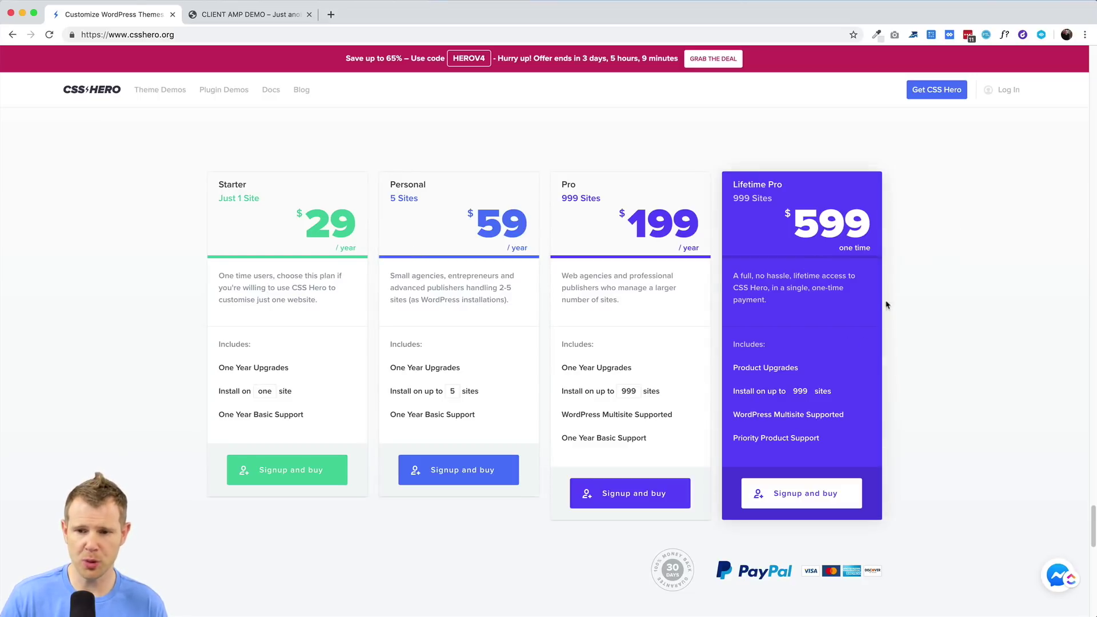
{"action": "scroll", "coordinate": [768, 265], "scroll_direction": "up", "scroll_amount": 20}
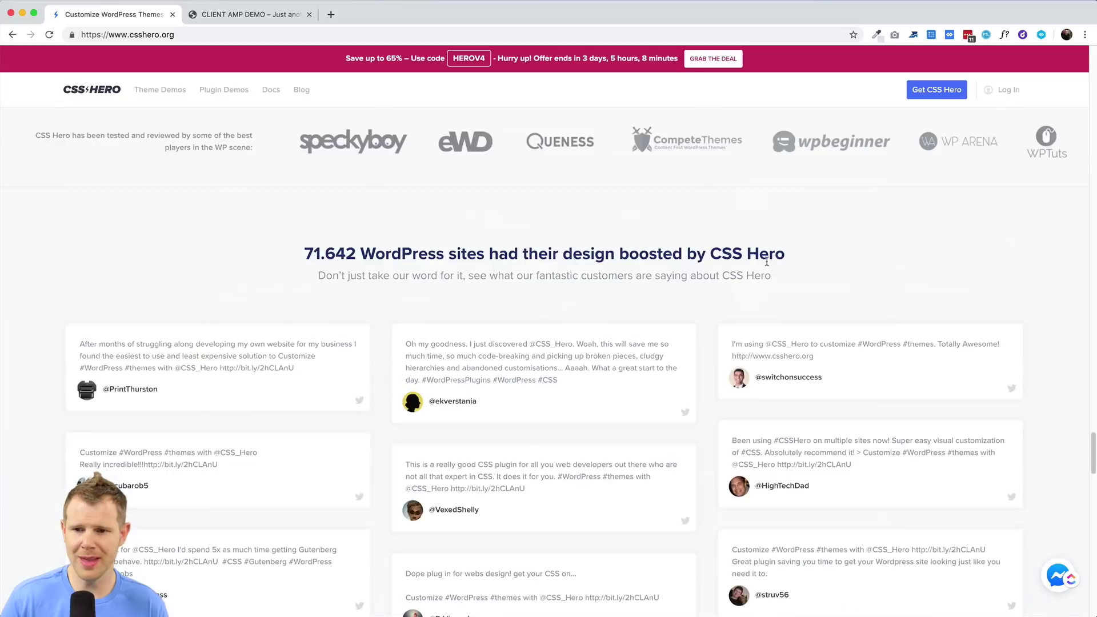
{"action": "scroll", "coordinate": [766, 278], "scroll_direction": "down", "scroll_amount": 10}
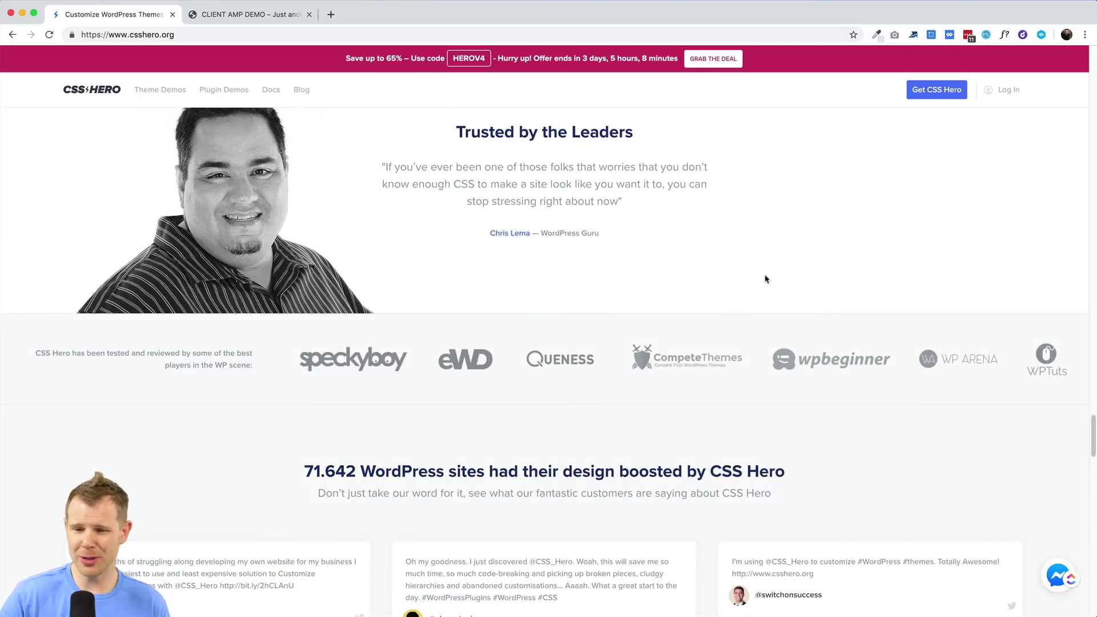
{"action": "scroll", "coordinate": [766, 279], "scroll_direction": "down", "scroll_amount": 15}
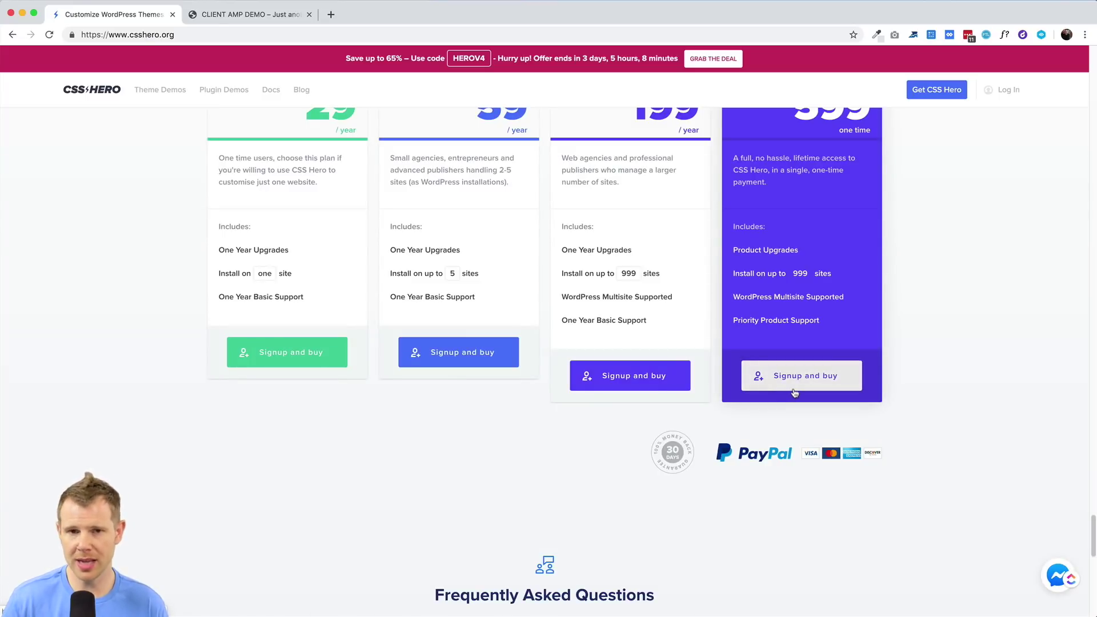
- Switch to the CLIENT AMP DEMO site and launch 'Customize with CSS Hero' from its admin bar
{"action": "left_click", "coordinate": [227, 16]}
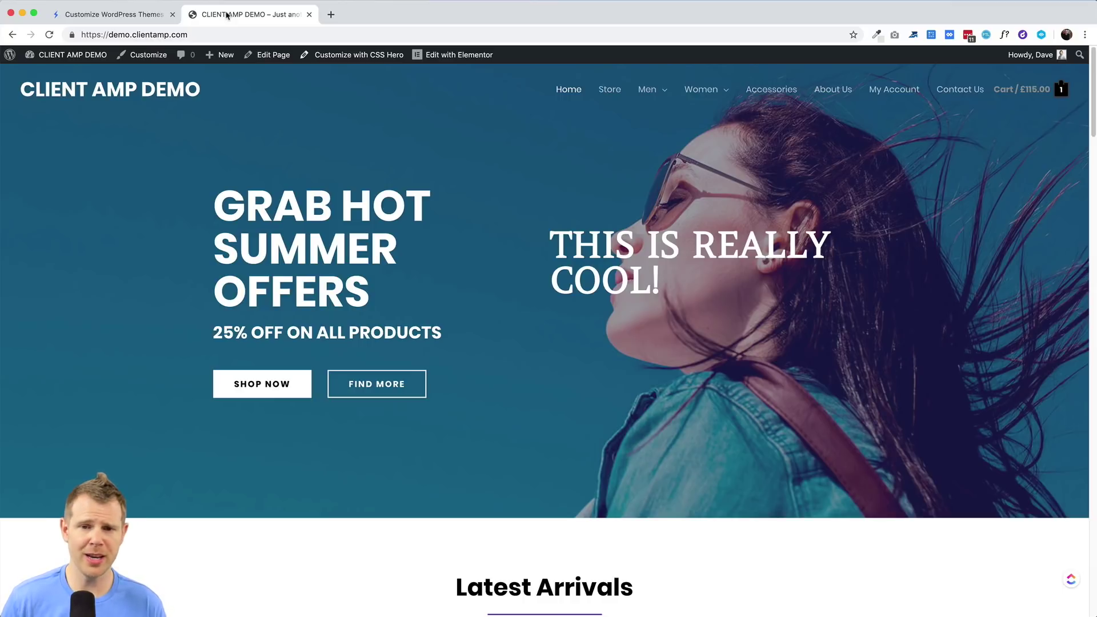
{"action": "scroll", "coordinate": [481, 309], "scroll_direction": "down", "scroll_amount": 2}
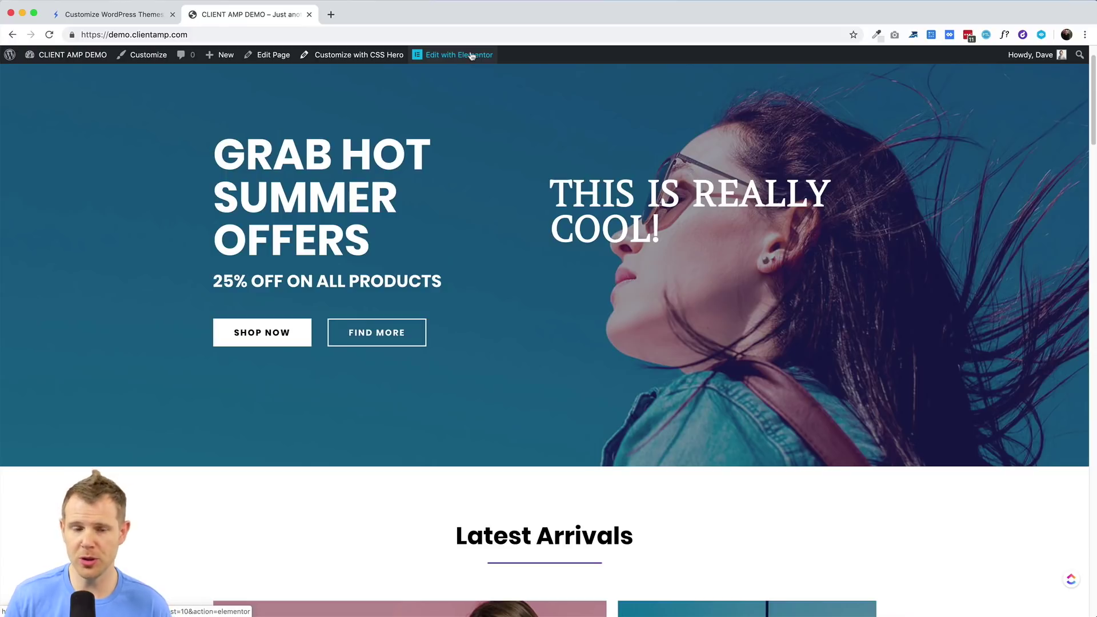
{"action": "scroll", "coordinate": [400, 91], "scroll_direction": "up", "scroll_amount": 2}
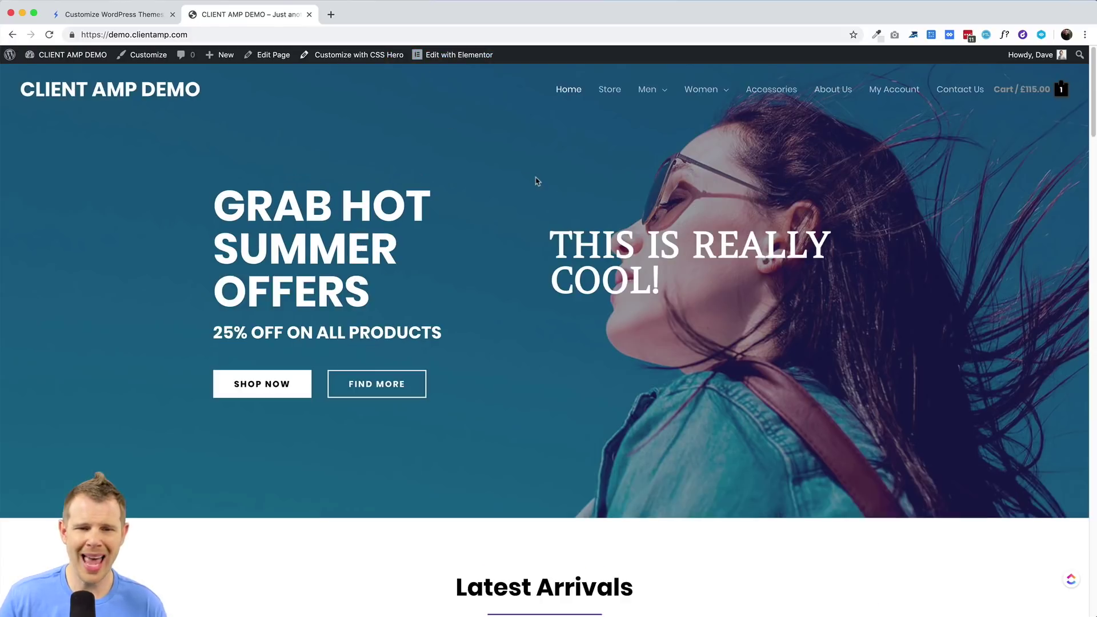
{"action": "left_click", "coordinate": [349, 60]}
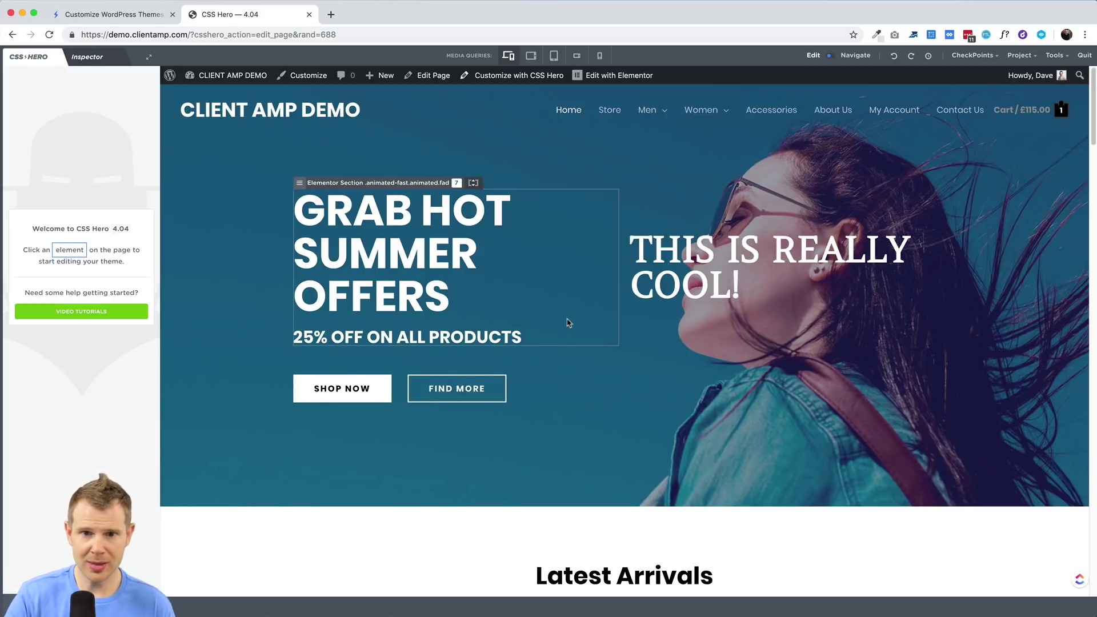
- Enlarge the THIS IS REALLY COOL! heading's font size, then reset it back to 75px
{"action": "left_click", "coordinate": [721, 271]}
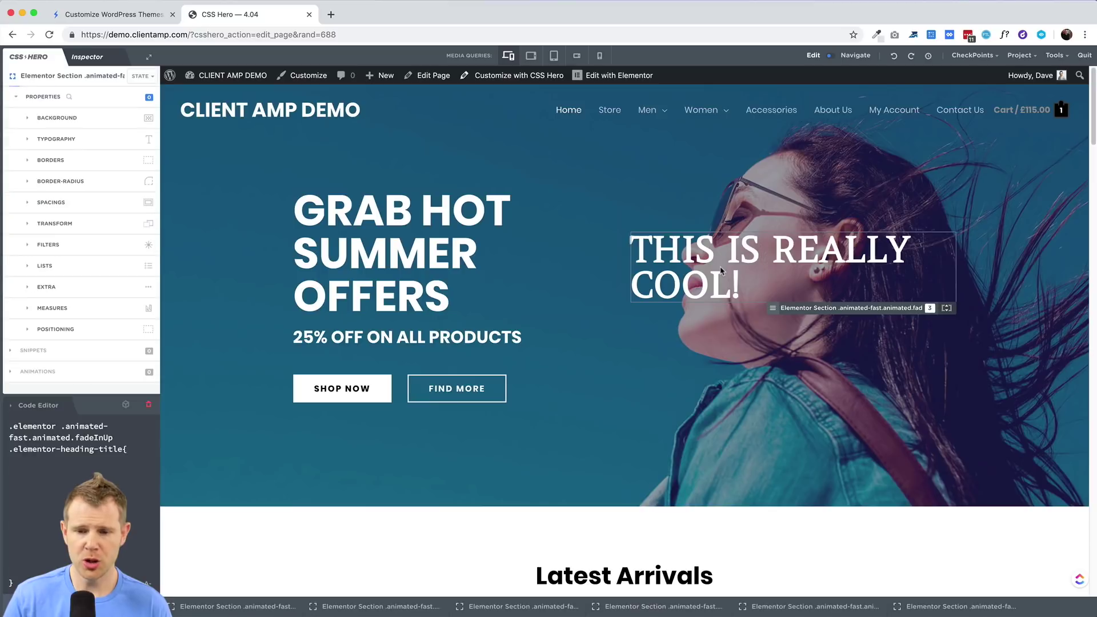
{"action": "left_click", "coordinate": [36, 141]}
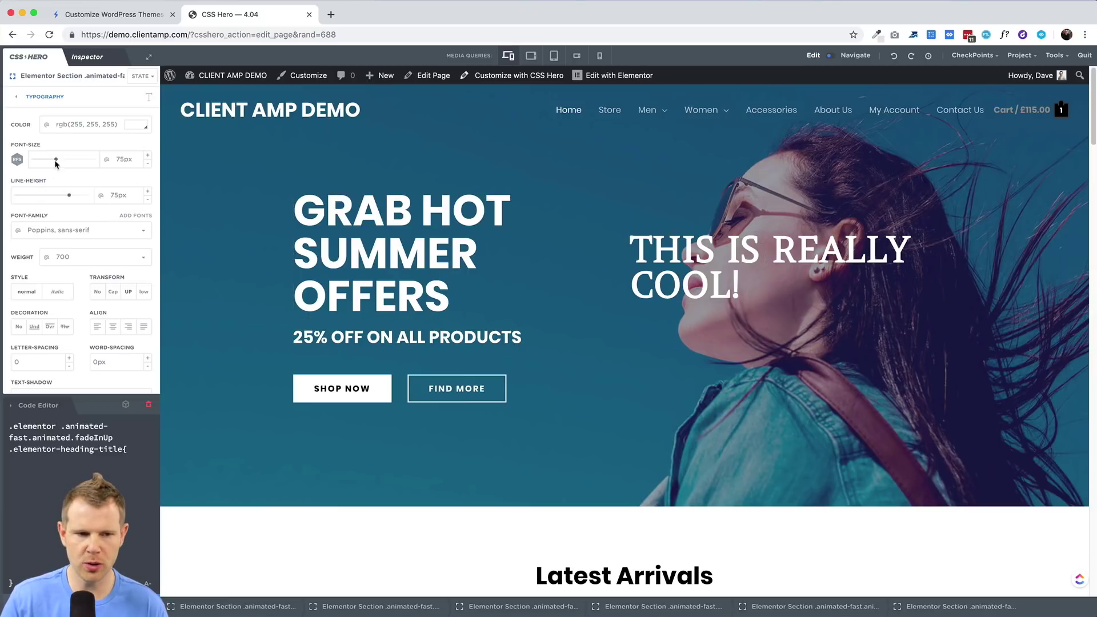
{"action": "left_click_drag", "start_coordinate": [56, 159], "coordinate": [57, 162]}
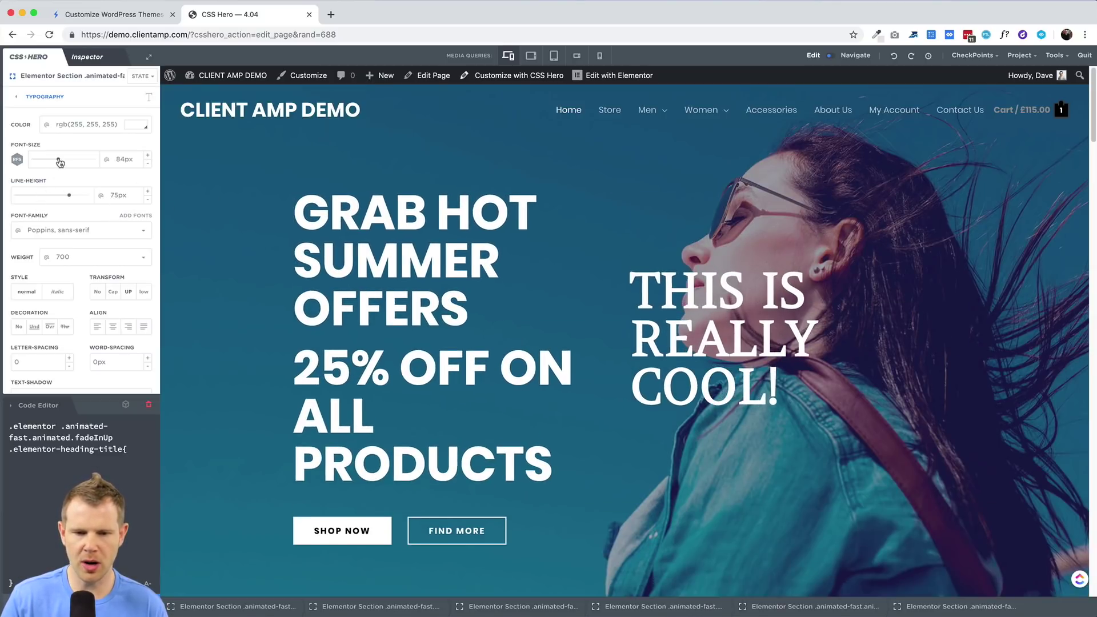
{"action": "left_click", "coordinate": [150, 407]}
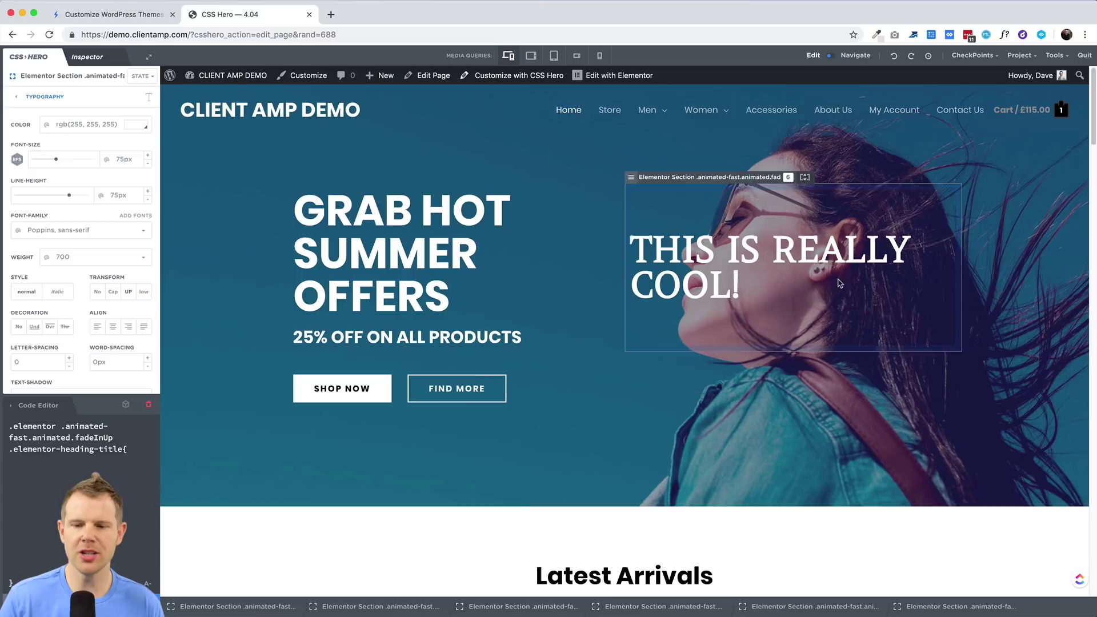
{"action": "left_click", "coordinate": [674, 271]}
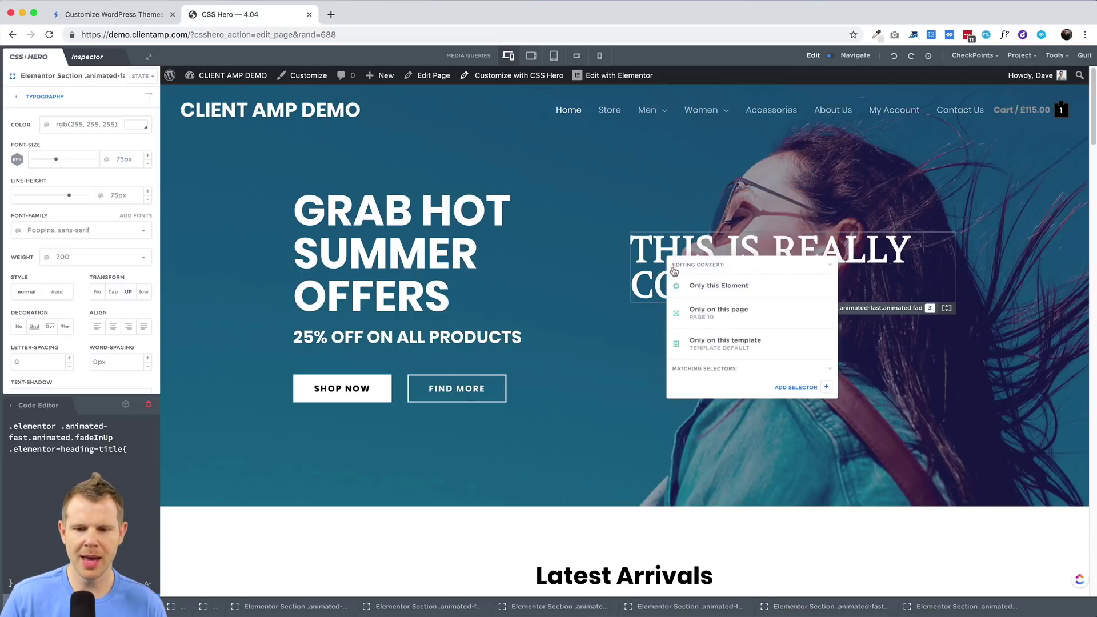
{"action": "left_click", "coordinate": [697, 287]}
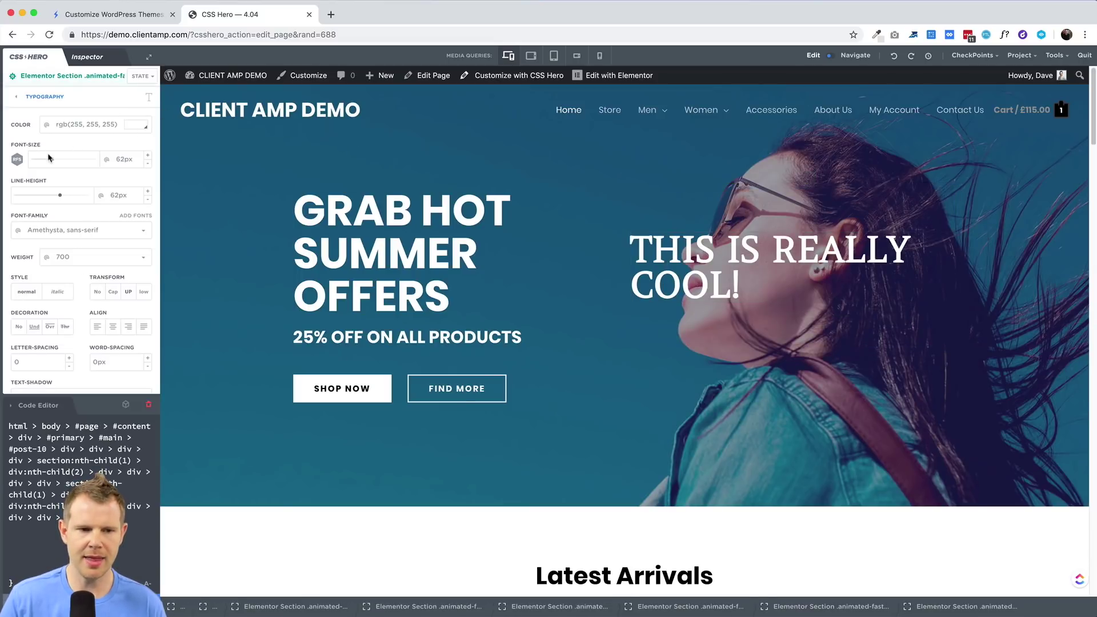
{"action": "mouse_move", "coordinate": [51, 160]}
{"action": "left_mouse_down"}
{"action": "mouse_move", "coordinate": [62, 161]}
{"action": "mouse_move", "coordinate": [53, 164]}
{"action": "left_mouse_up"}
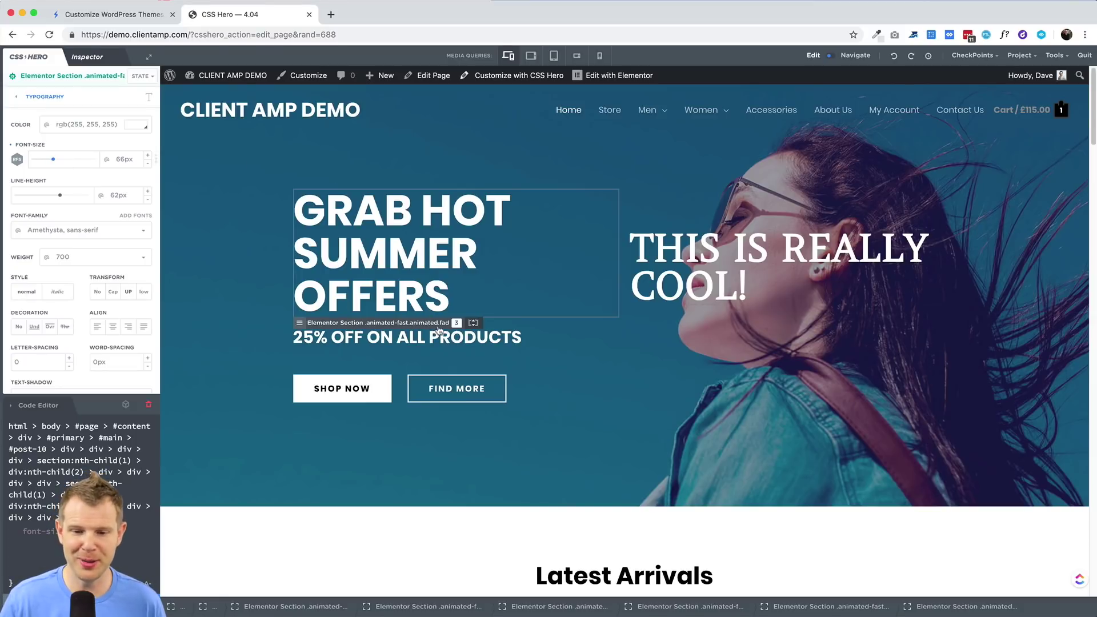
{"action": "scroll", "coordinate": [463, 354], "scroll_direction": "down", "scroll_amount": 3}
{"action": "scroll", "coordinate": [850, 533], "scroll_direction": "down", "scroll_amount": 6}
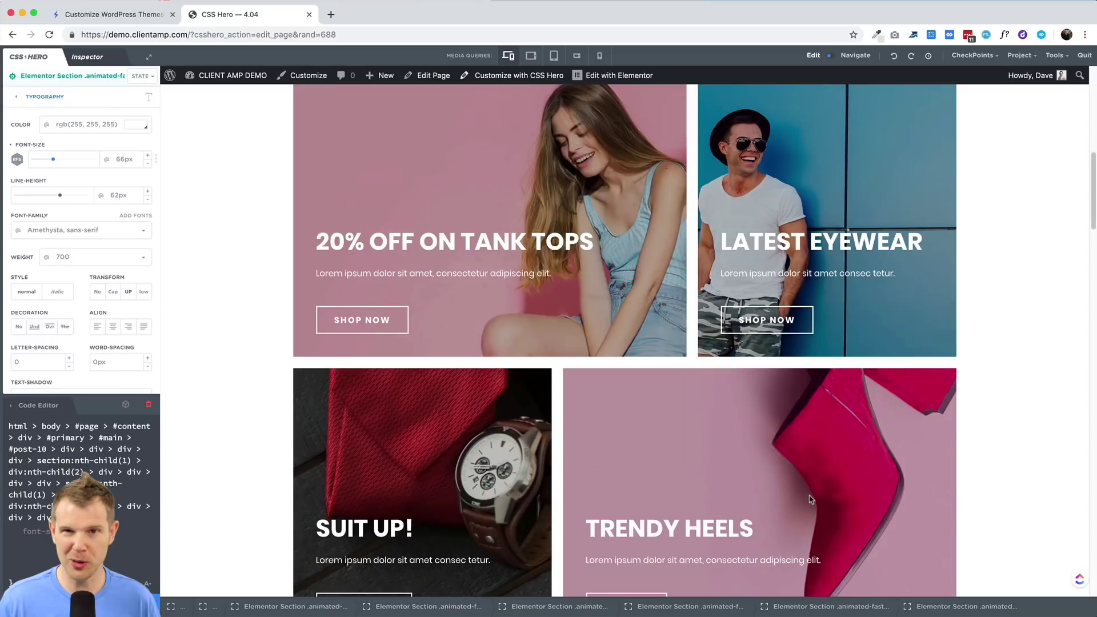
{"action": "scroll", "coordinate": [782, 493], "scroll_direction": "down", "scroll_amount": 4}
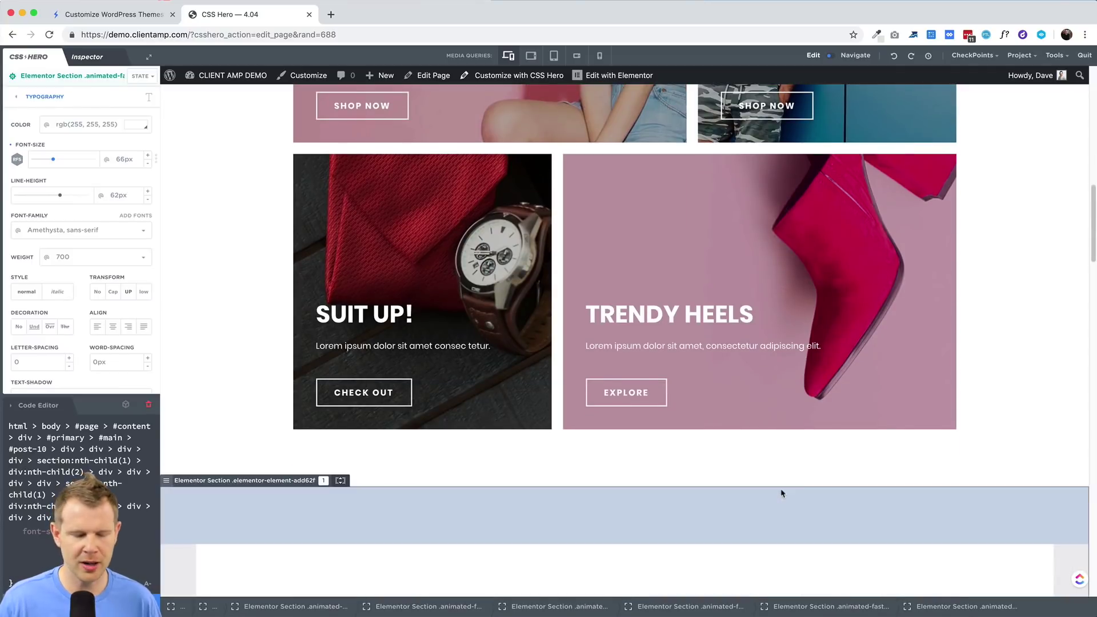
{"action": "scroll", "coordinate": [782, 493], "scroll_direction": "up", "scroll_amount": 13}
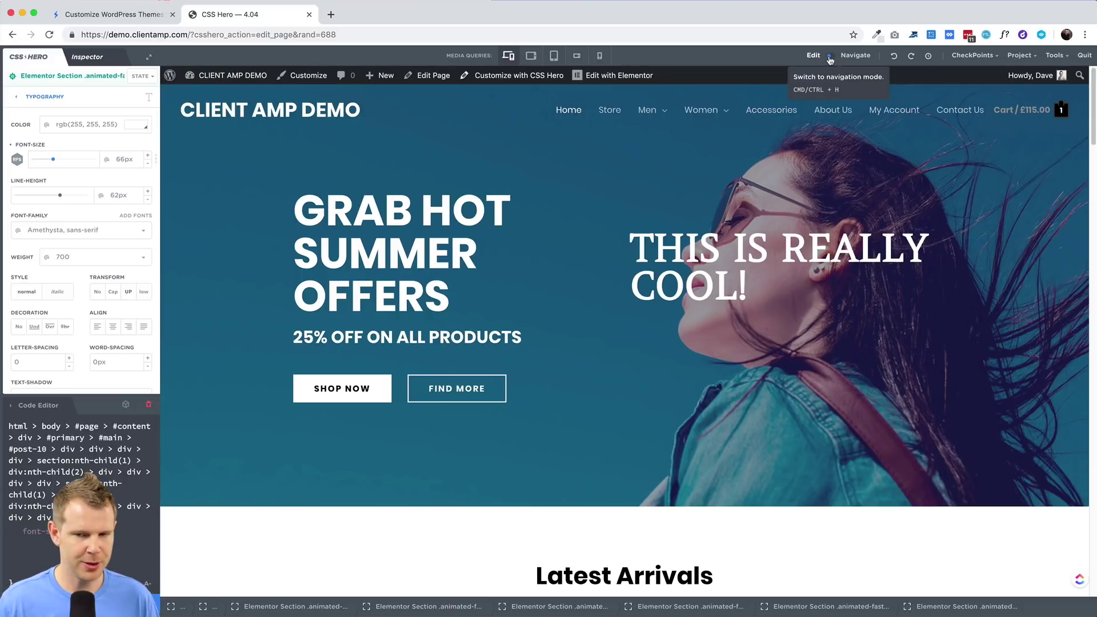
- In Navigate mode go to Women > Jeans, then return to Edit mode
{"action": "left_click", "coordinate": [830, 57]}
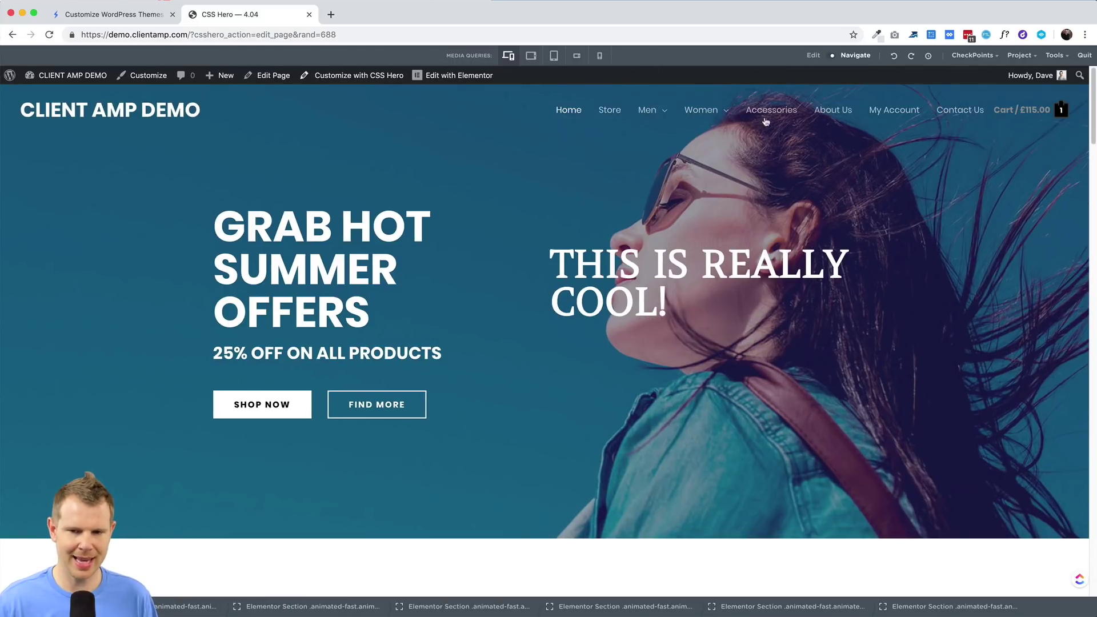
{"action": "mouse_move", "coordinate": [701, 109]}
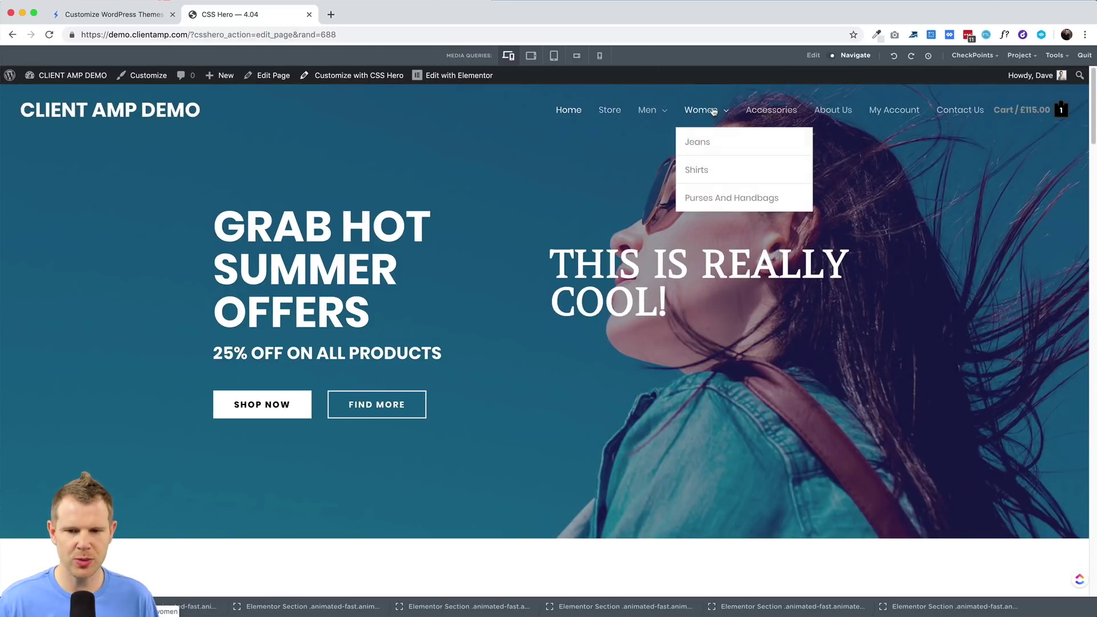
{"action": "left_click", "coordinate": [709, 139]}
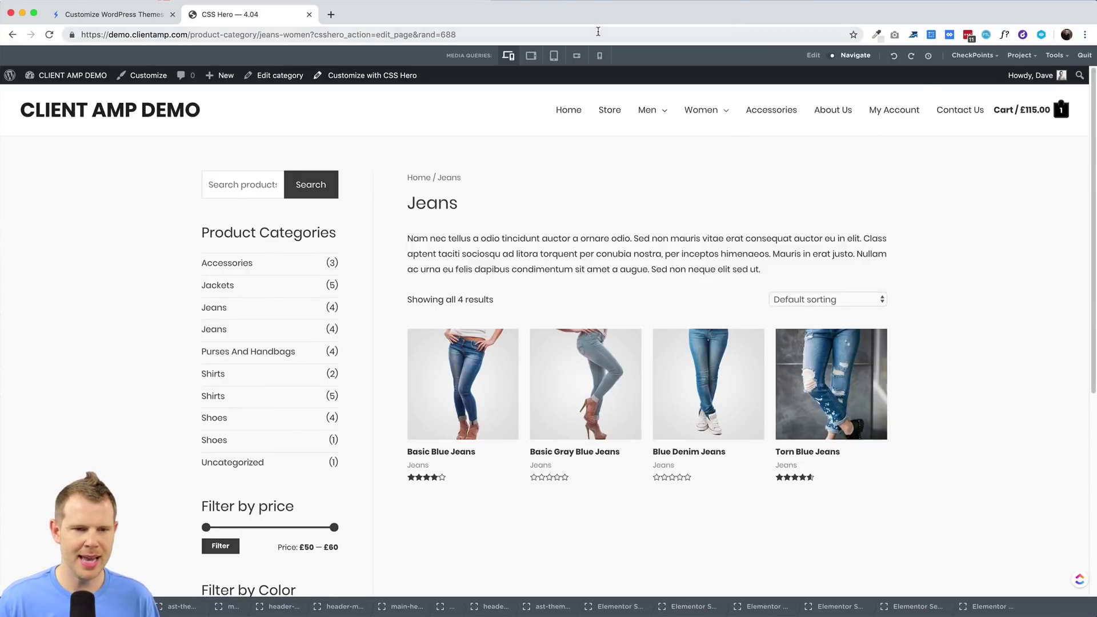
{"action": "left_click", "coordinate": [830, 57]}
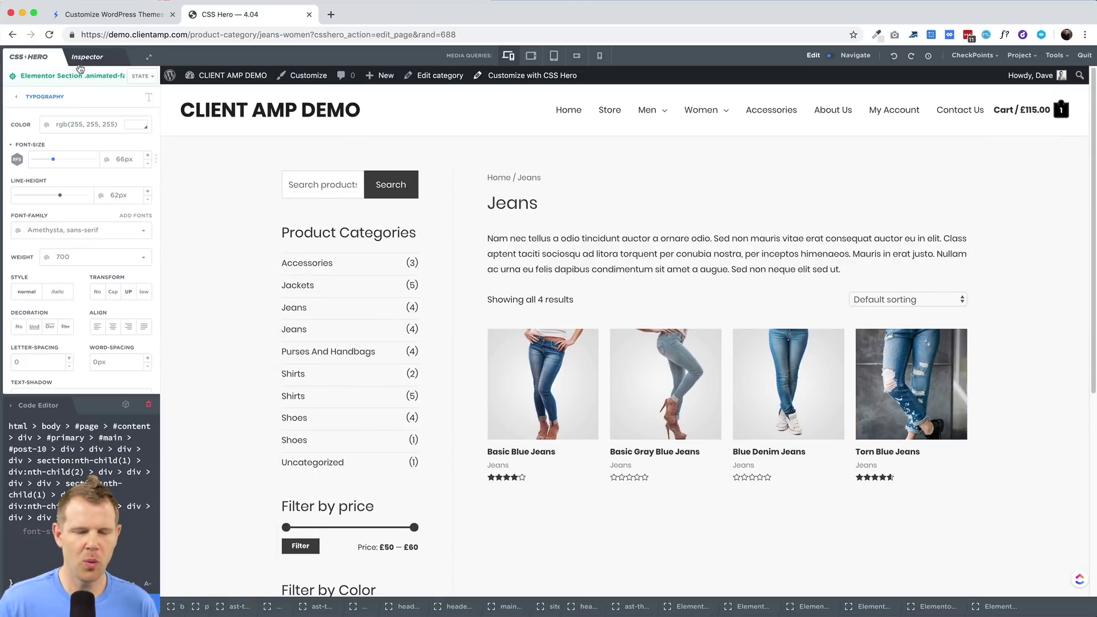
- Target the #primary main header p description and set its background to pink rgb(255,179,179)
{"action": "left_click", "coordinate": [656, 239]}
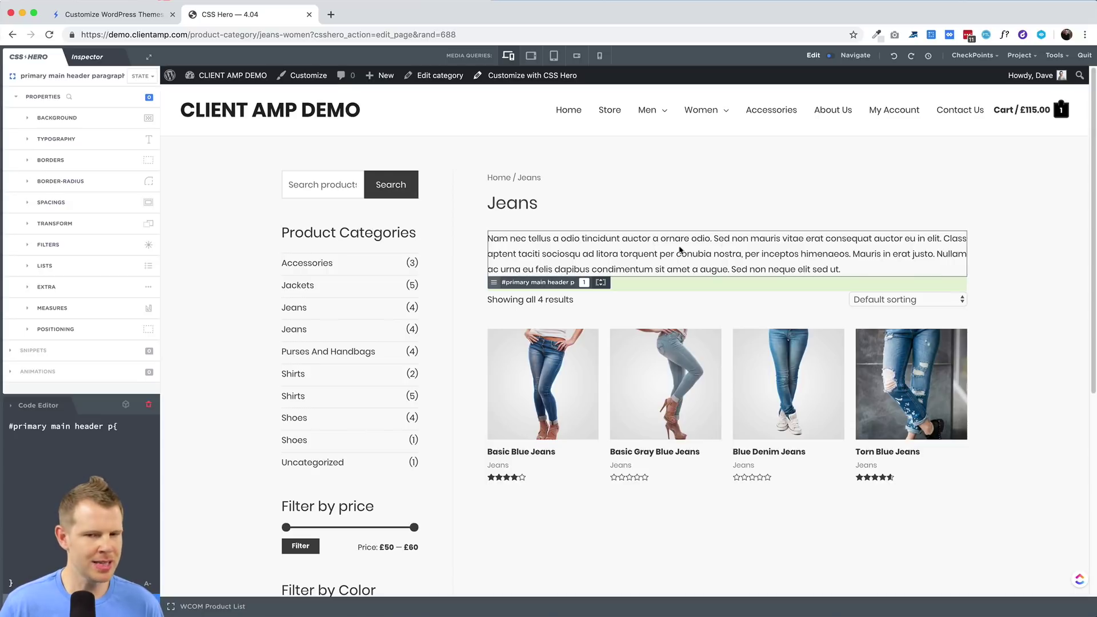
{"action": "left_click", "coordinate": [707, 251]}
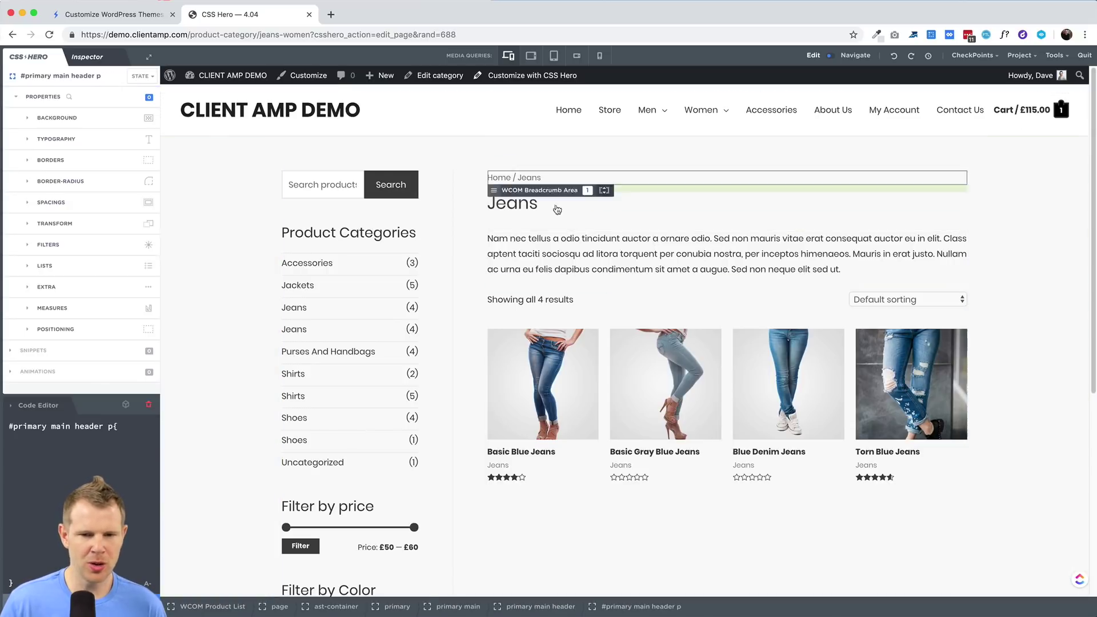
{"action": "left_click", "coordinate": [20, 97]}
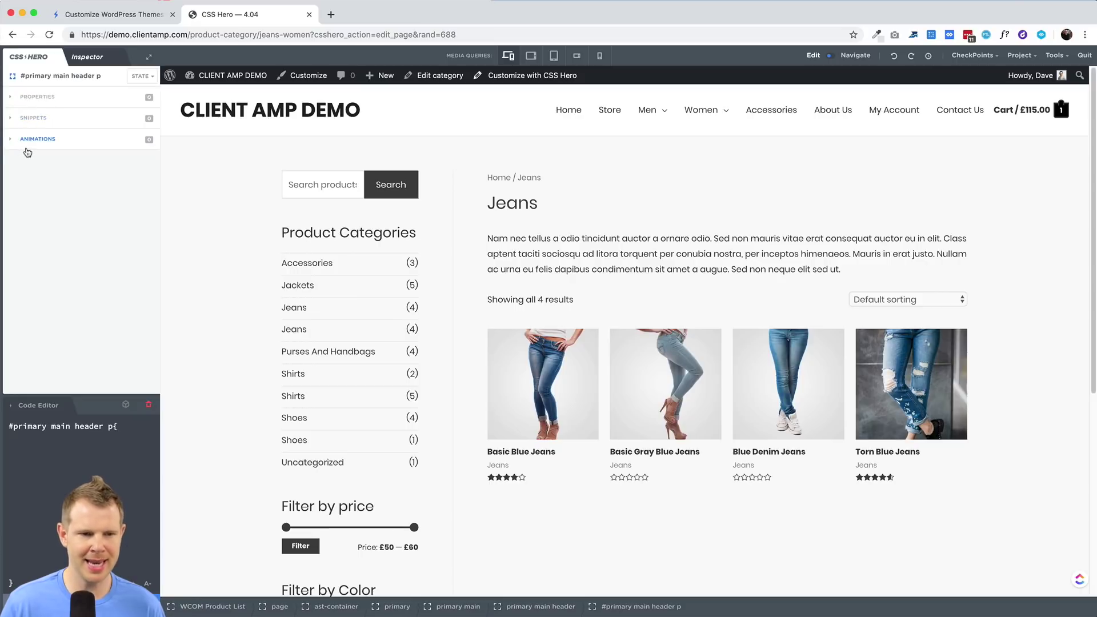
{"action": "left_click", "coordinate": [38, 98]}
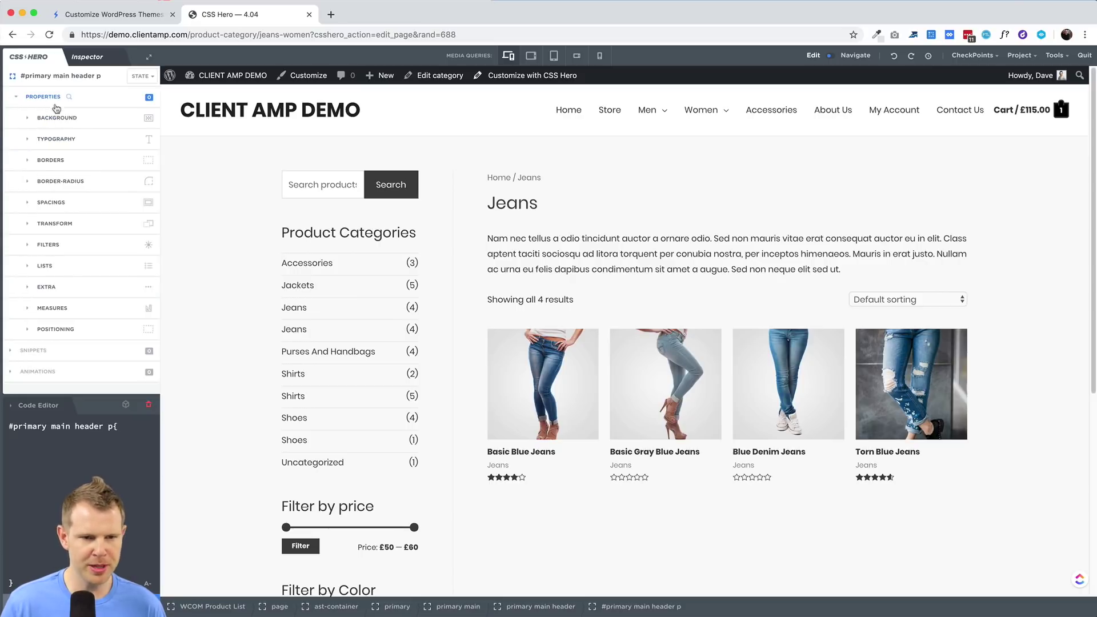
{"action": "left_click", "coordinate": [42, 118]}
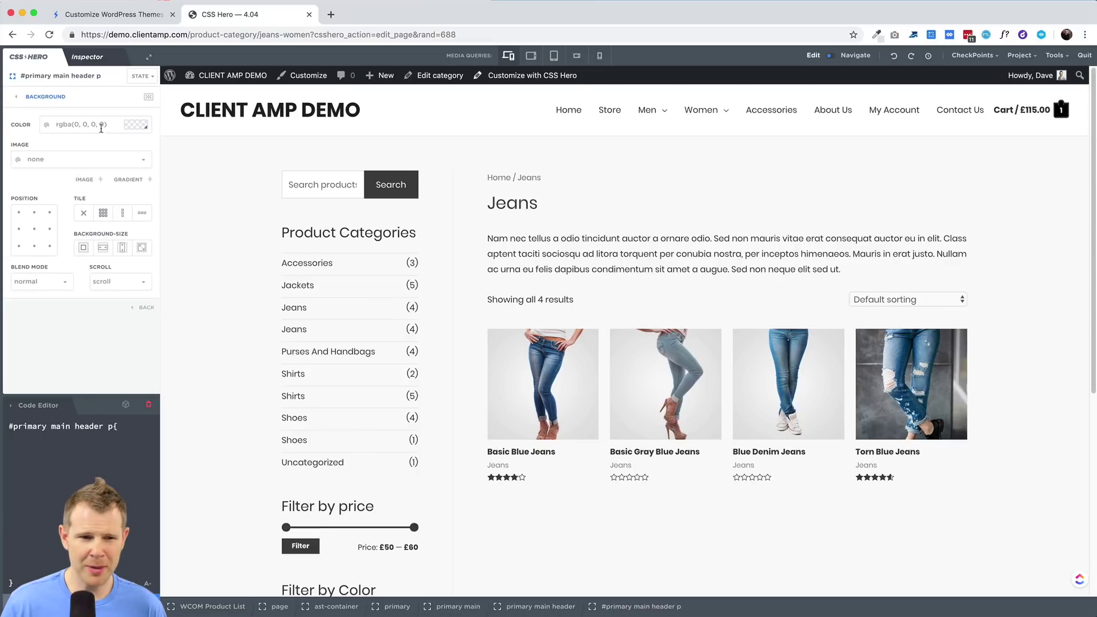
{"action": "left_click", "coordinate": [137, 125]}
{"action": "left_click_drag", "start_coordinate": [175, 156], "coordinate": [194, 137]}
{"action": "left_click", "coordinate": [85, 331]}
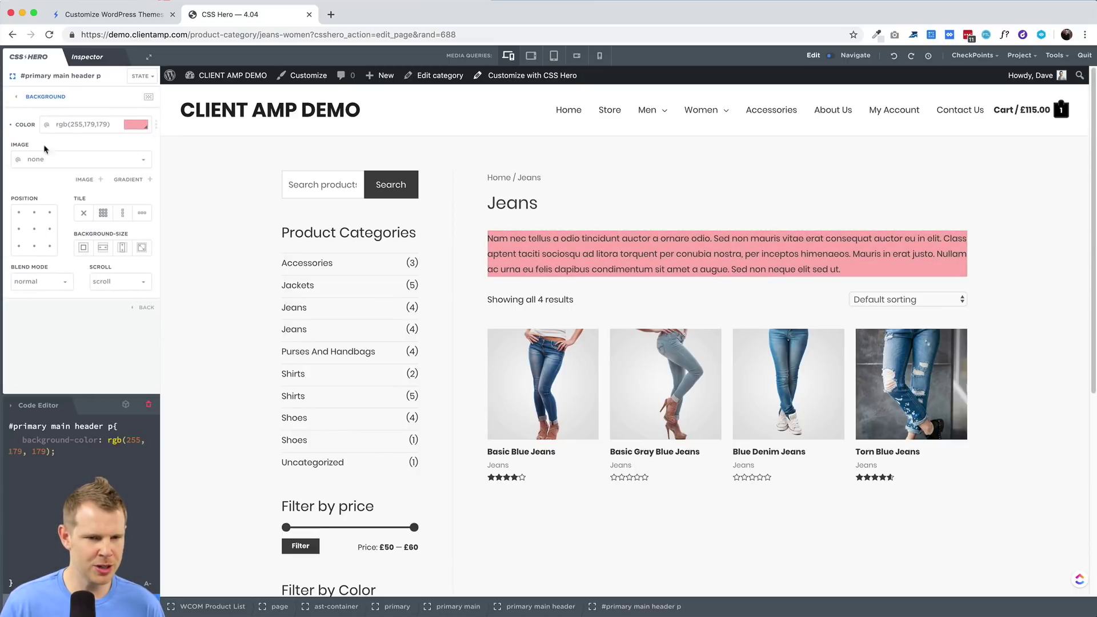
- Change the description paragraph's font family to the Google font Anonymous Pro
{"action": "left_click", "coordinate": [15, 99]}
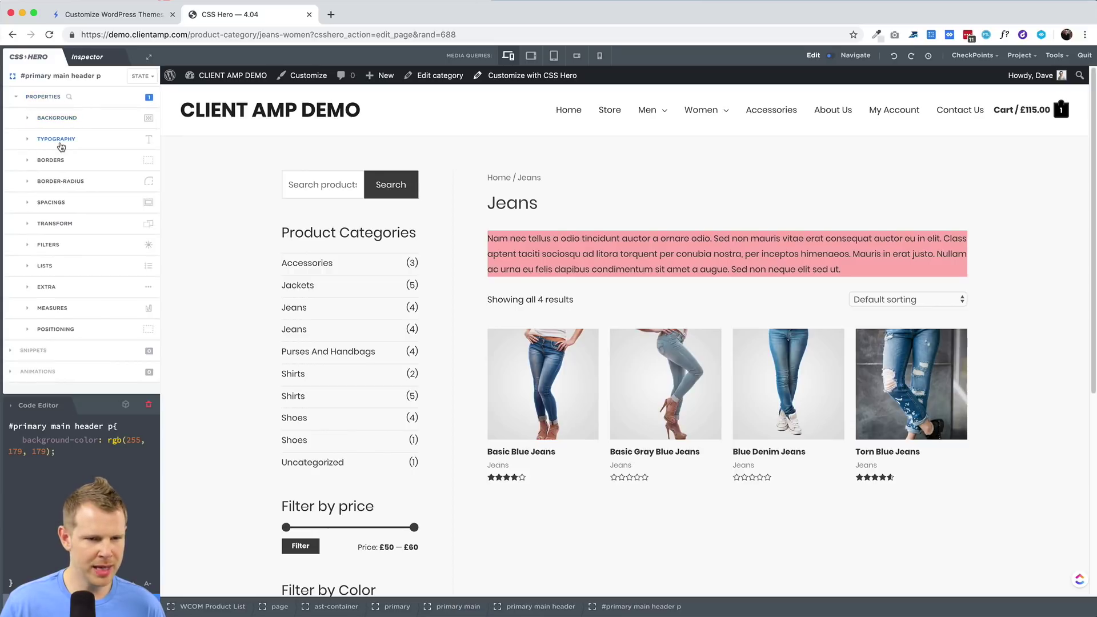
{"action": "left_click", "coordinate": [54, 143]}
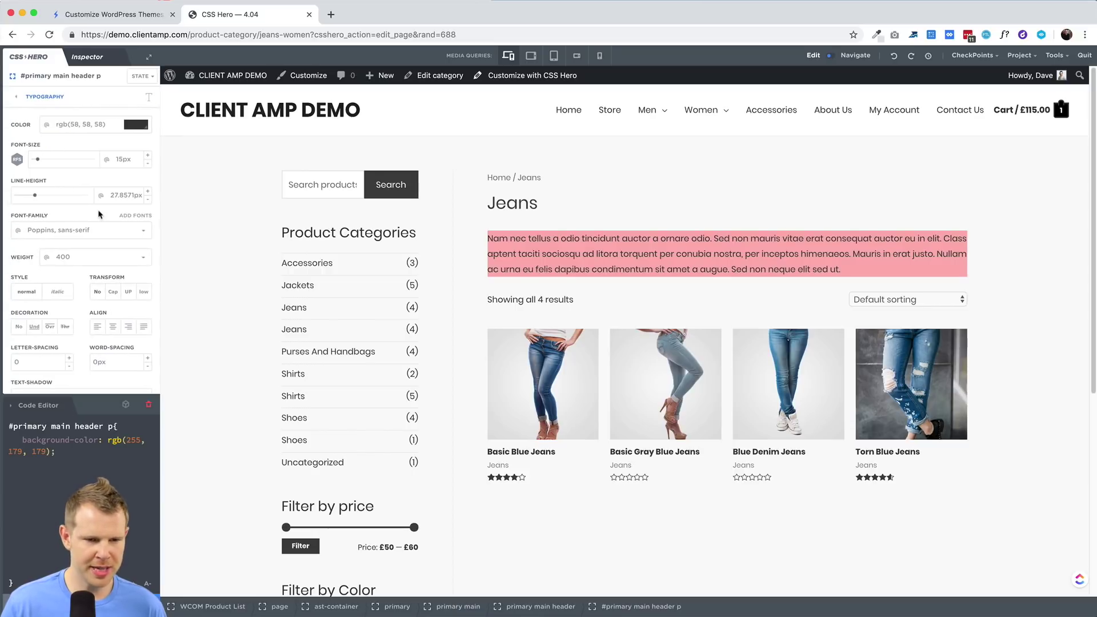
{"action": "left_click", "coordinate": [143, 232]}
{"action": "scroll", "coordinate": [80, 313], "scroll_direction": "down", "scroll_amount": 5}
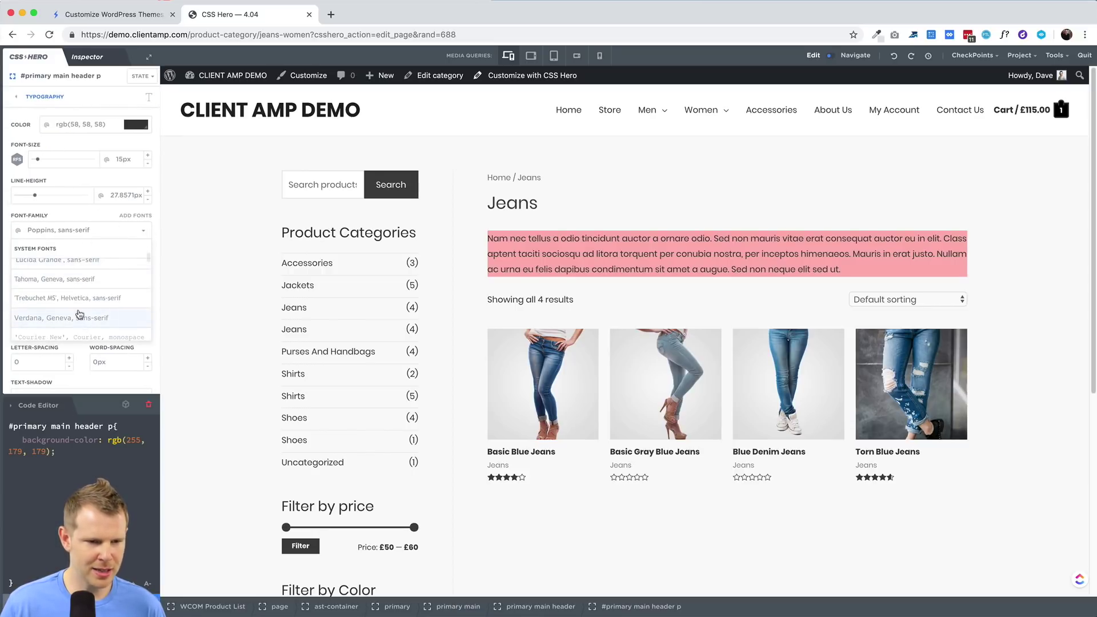
{"action": "left_click", "coordinate": [76, 318]}
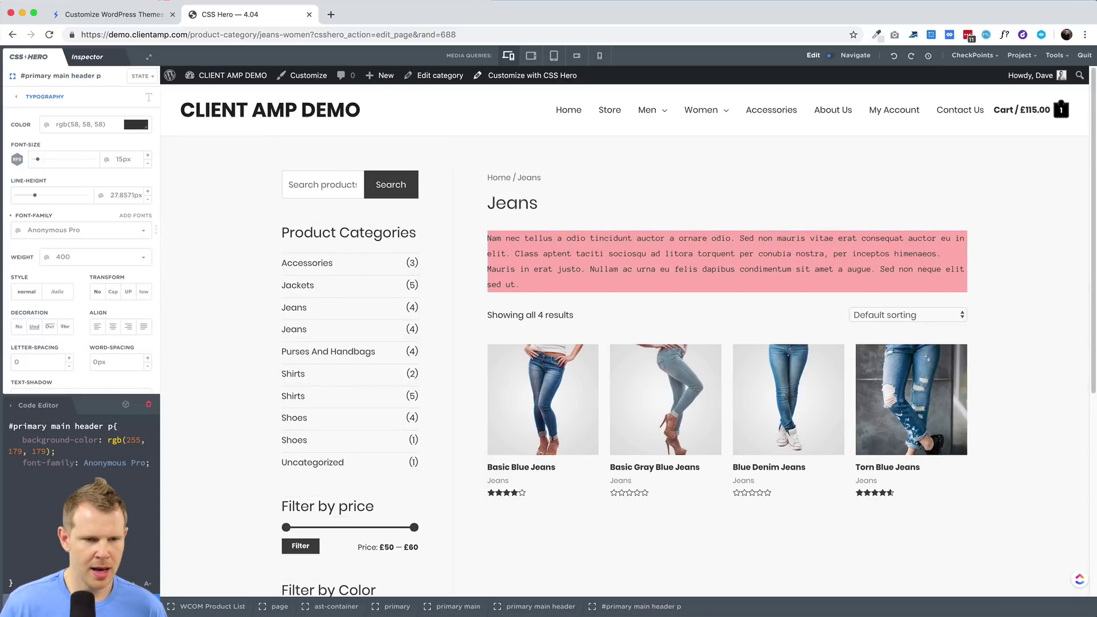
{"action": "left_click", "coordinate": [16, 99]}
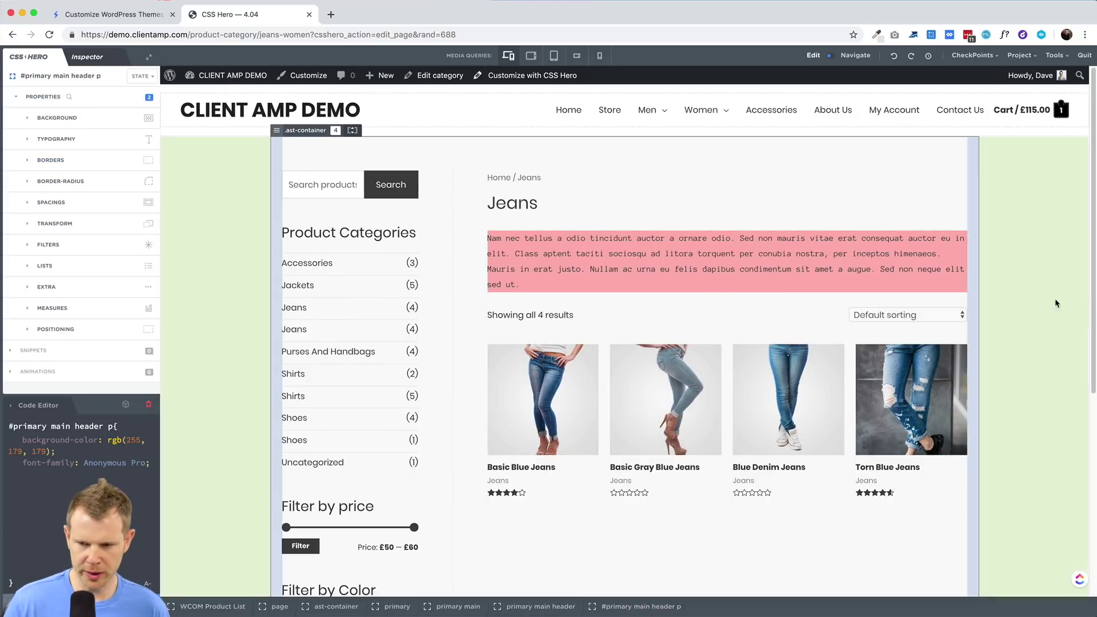
- Navigate via Women > Shirts to Men > Jackets, then switch back to Edit mode
{"action": "left_click", "coordinate": [831, 56]}
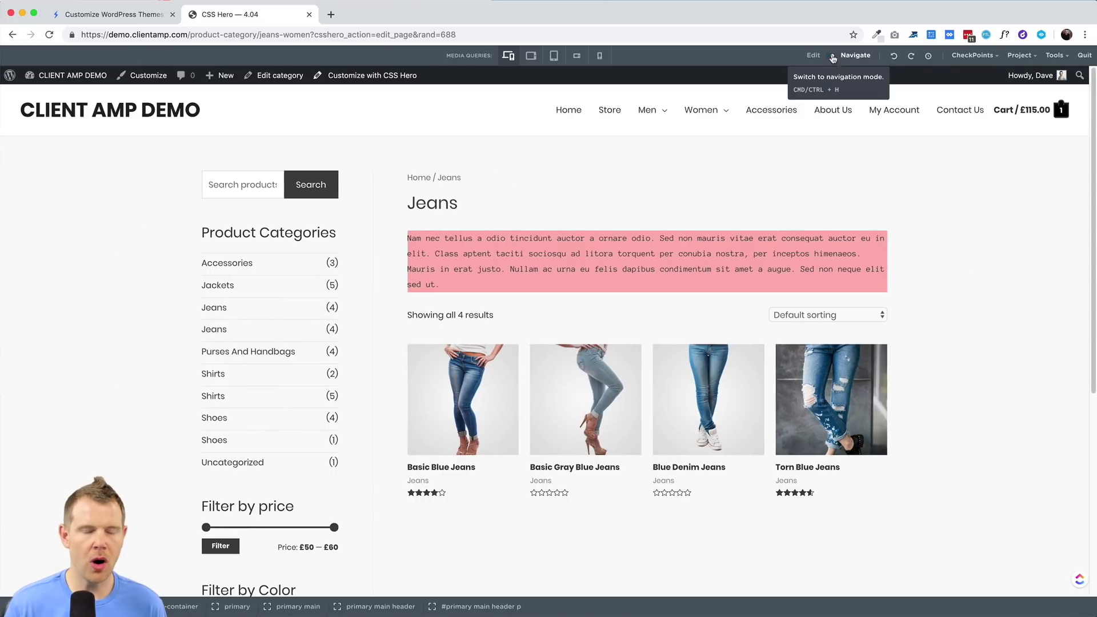
{"action": "mouse_move", "coordinate": [712, 115]}
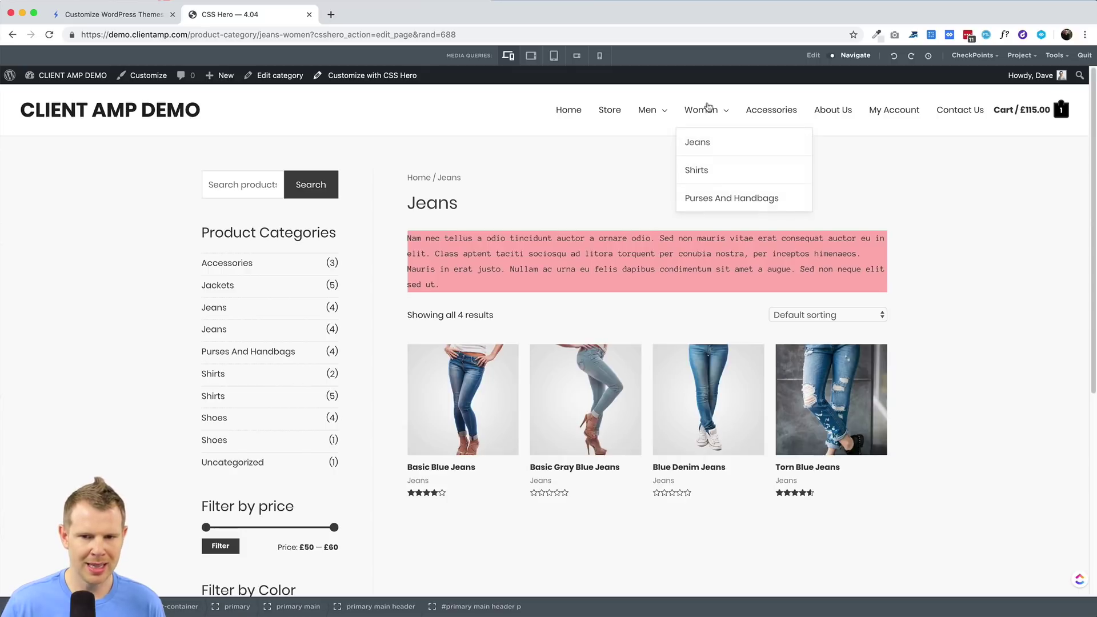
{"action": "left_click", "coordinate": [711, 176]}
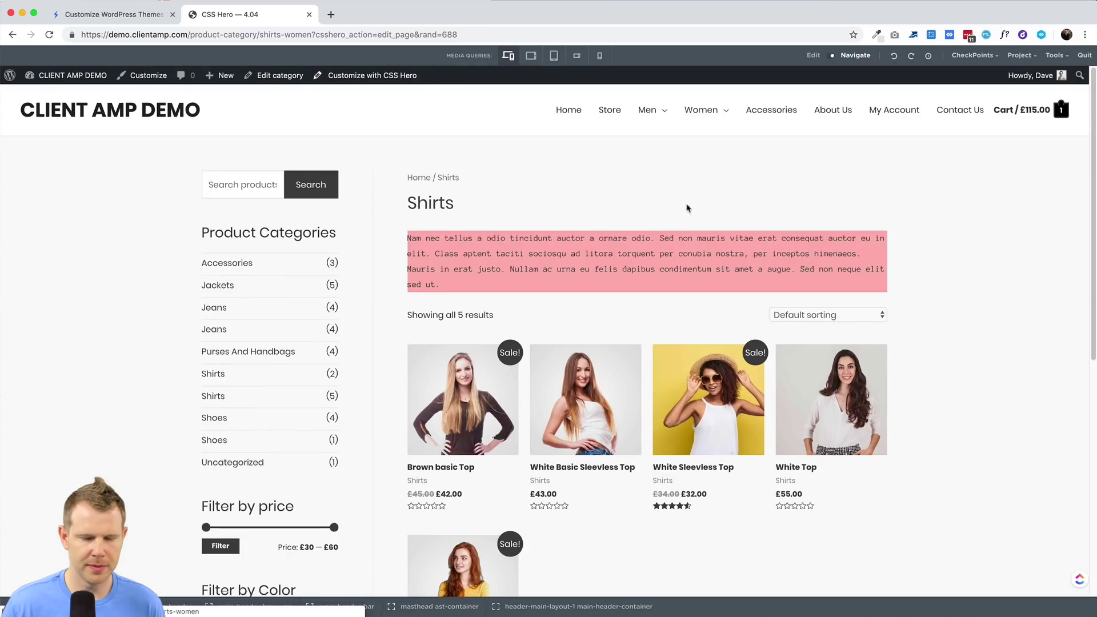
{"action": "mouse_move", "coordinate": [666, 113]}
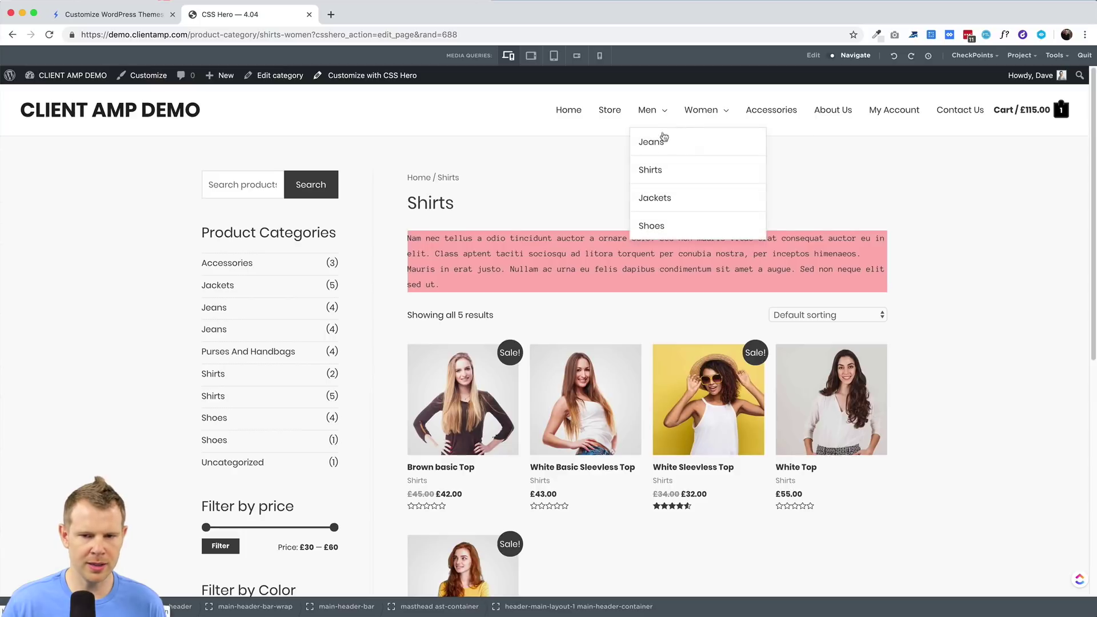
{"action": "left_click", "coordinate": [665, 199]}
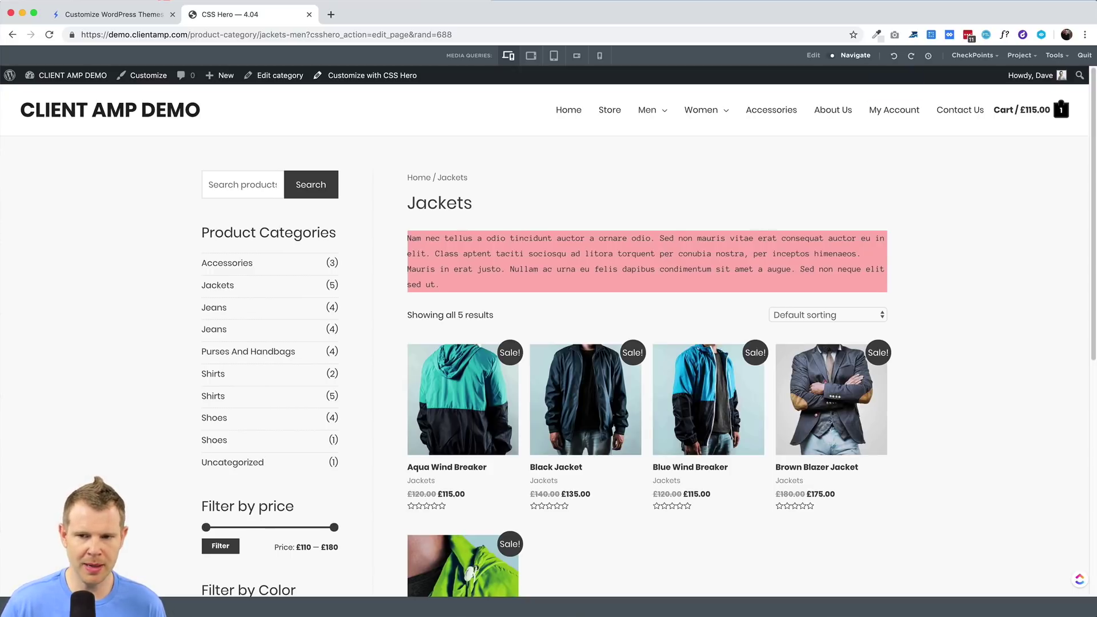
{"action": "left_click", "coordinate": [831, 59]}
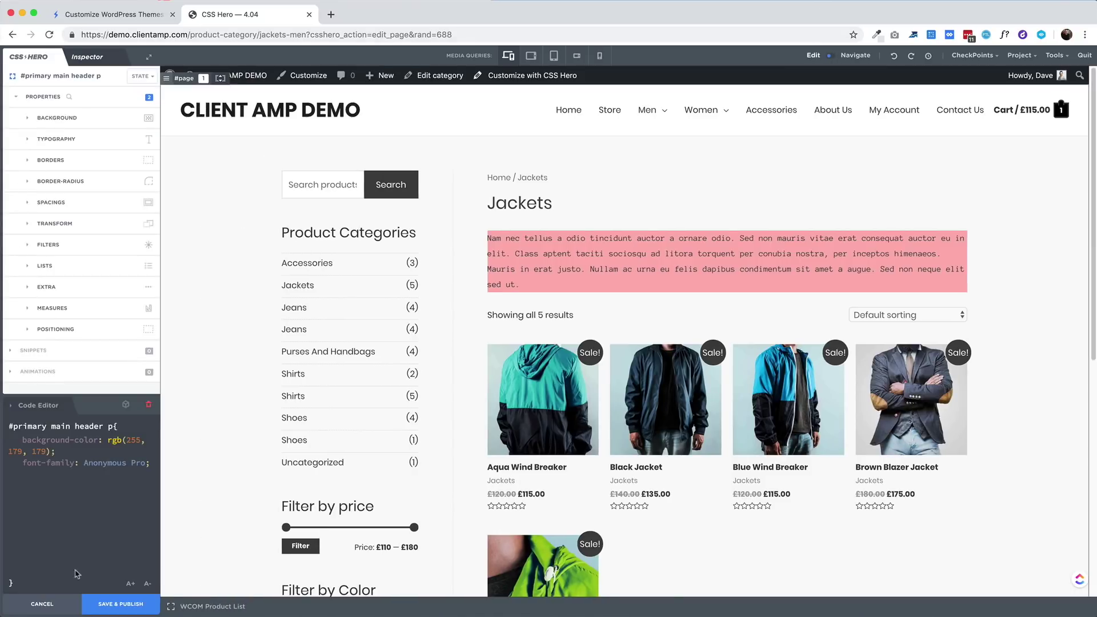
- Save and publish the styles, then open the live demo's women's Jeans page in a new tab
{"action": "left_click", "coordinate": [118, 608]}
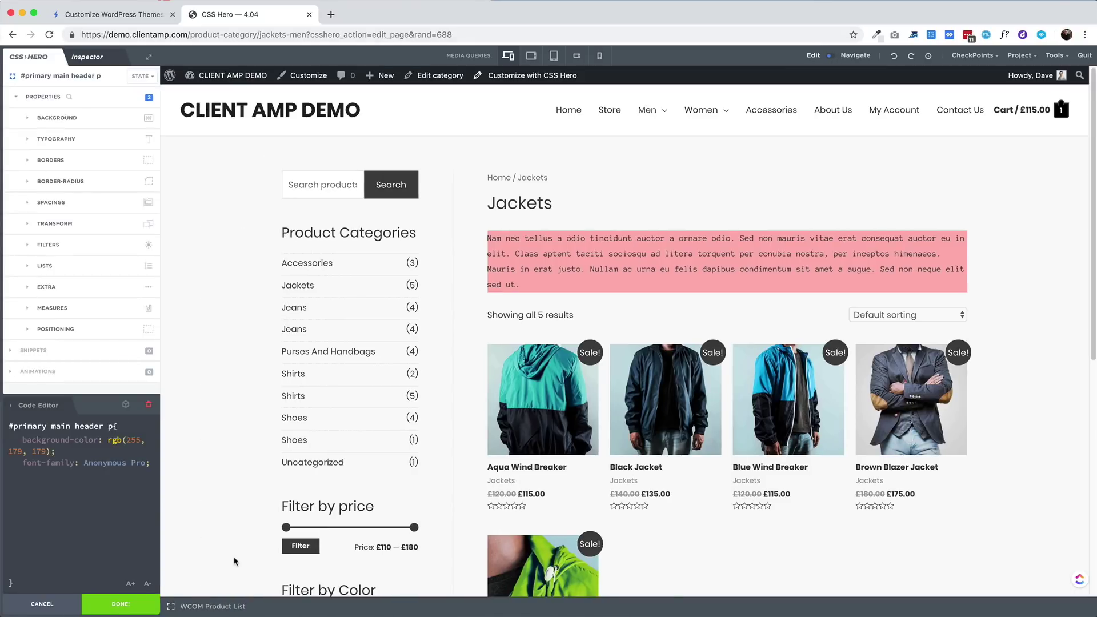
{"action": "key", "text": "super+t"}
{"action": "type", "text": "demo.clientamp.com"}
{"action": "key", "text": "Return"}
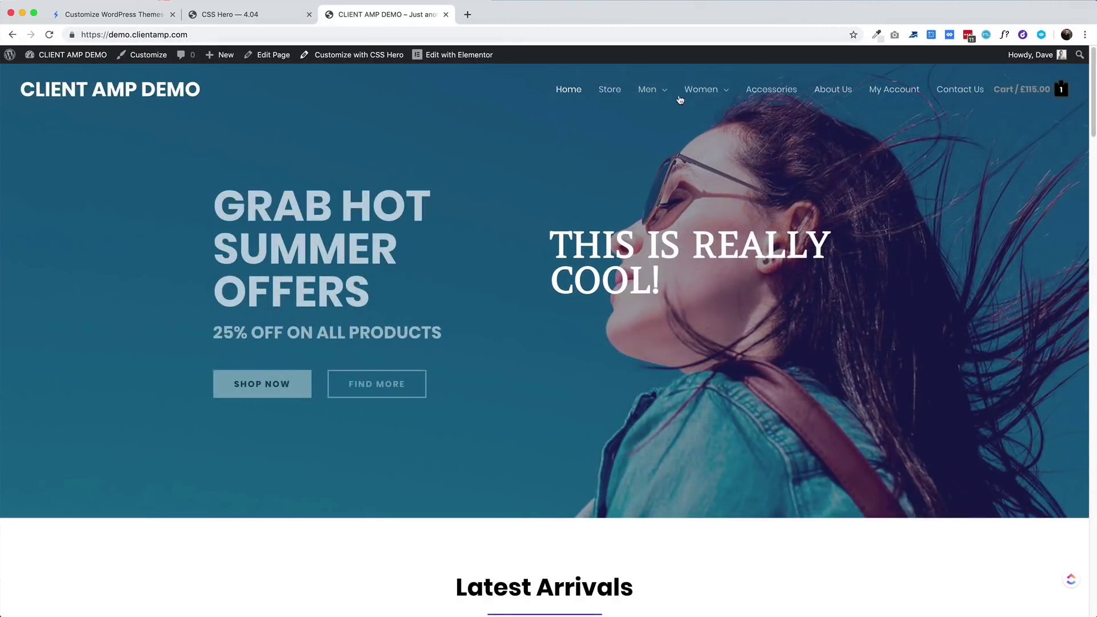
{"action": "mouse_move", "coordinate": [706, 93]}
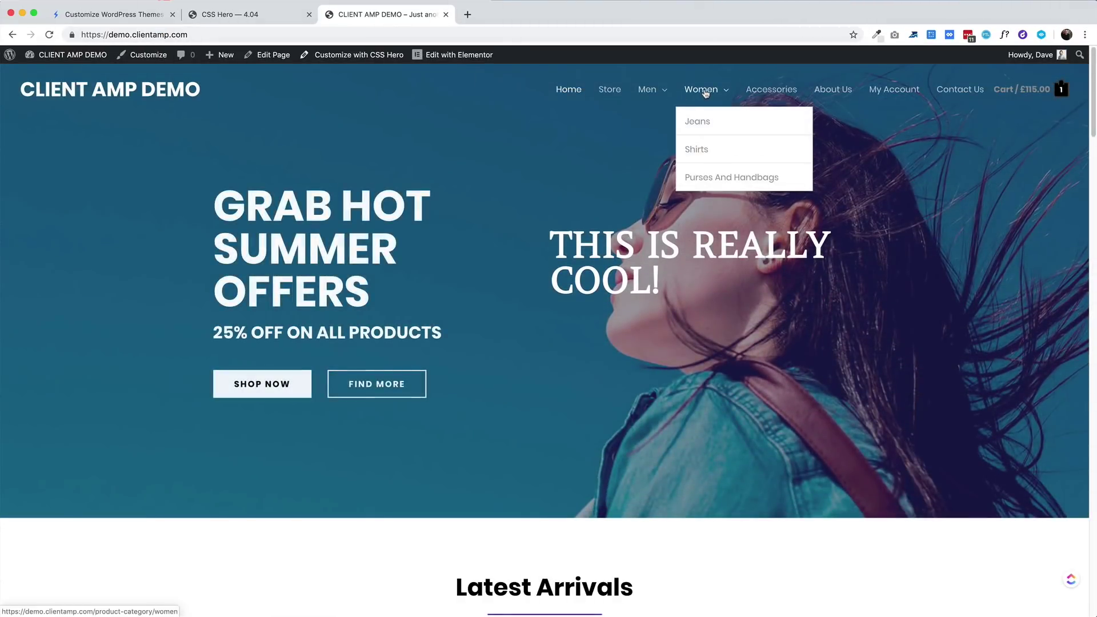
{"action": "left_click", "coordinate": [703, 128]}
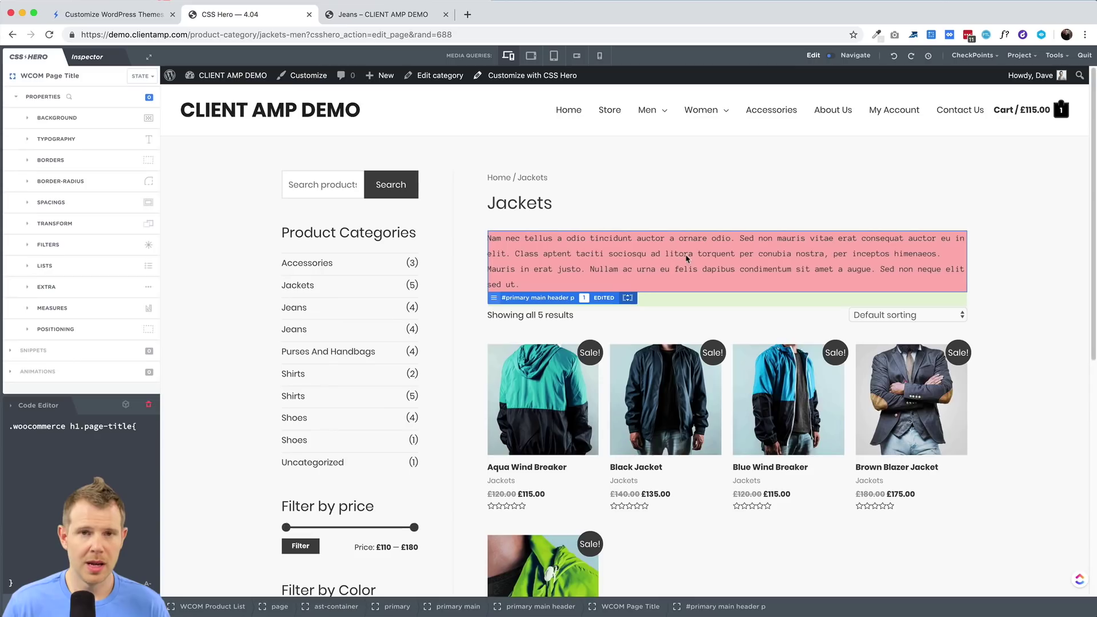
- Back in CSS Hero, copy all the custom CSS in the Inspector code editor, then delete it
{"action": "left_click", "coordinate": [230, 14]}
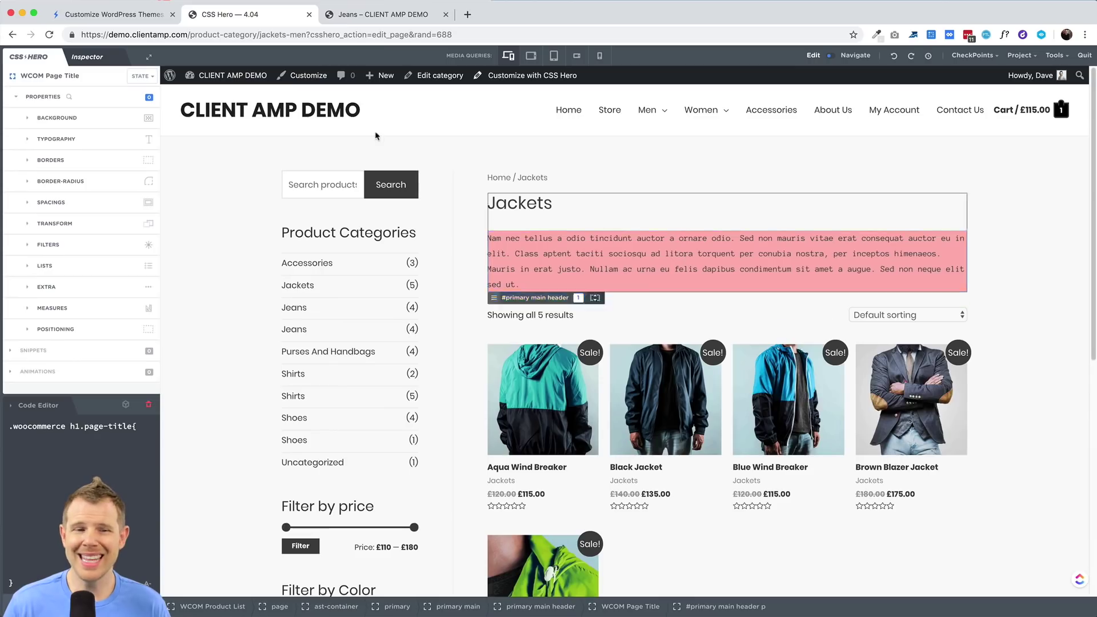
{"action": "left_click", "coordinate": [83, 57]}
{"action": "left_click_drag", "start_coordinate": [68, 224], "coordinate": [21, 96]}
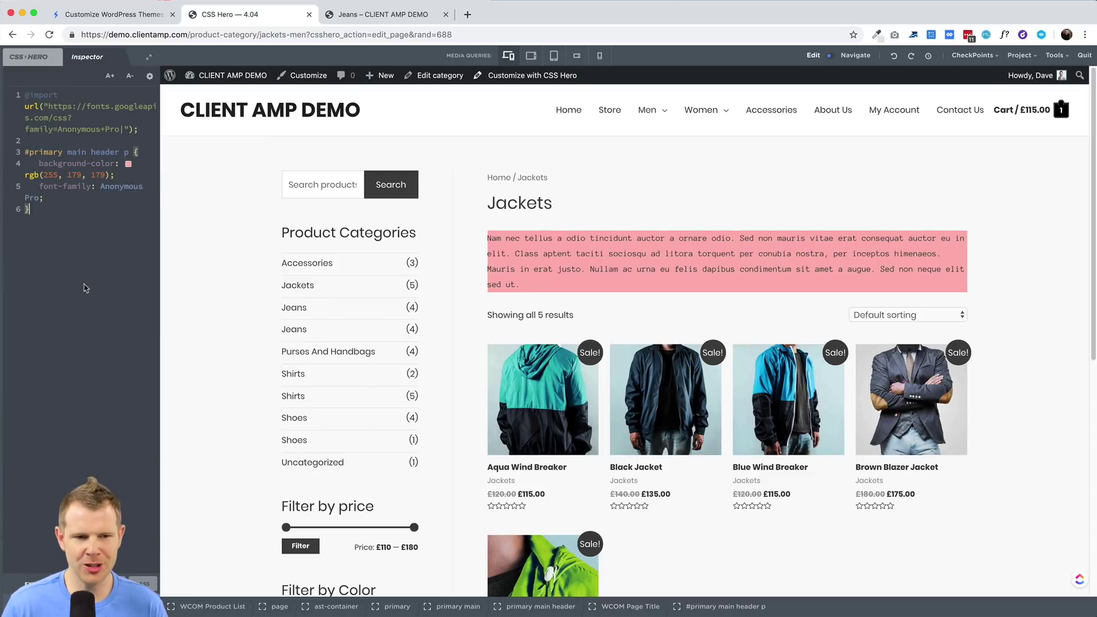
{"action": "key", "text": "super+c"}
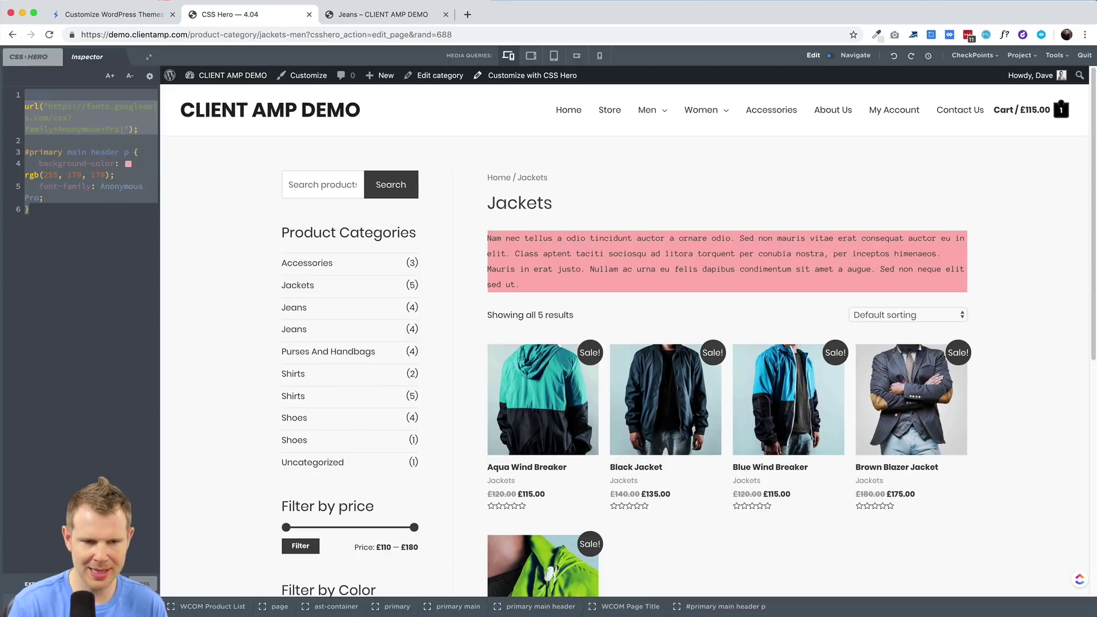
{"action": "key", "text": "BackSpace"}
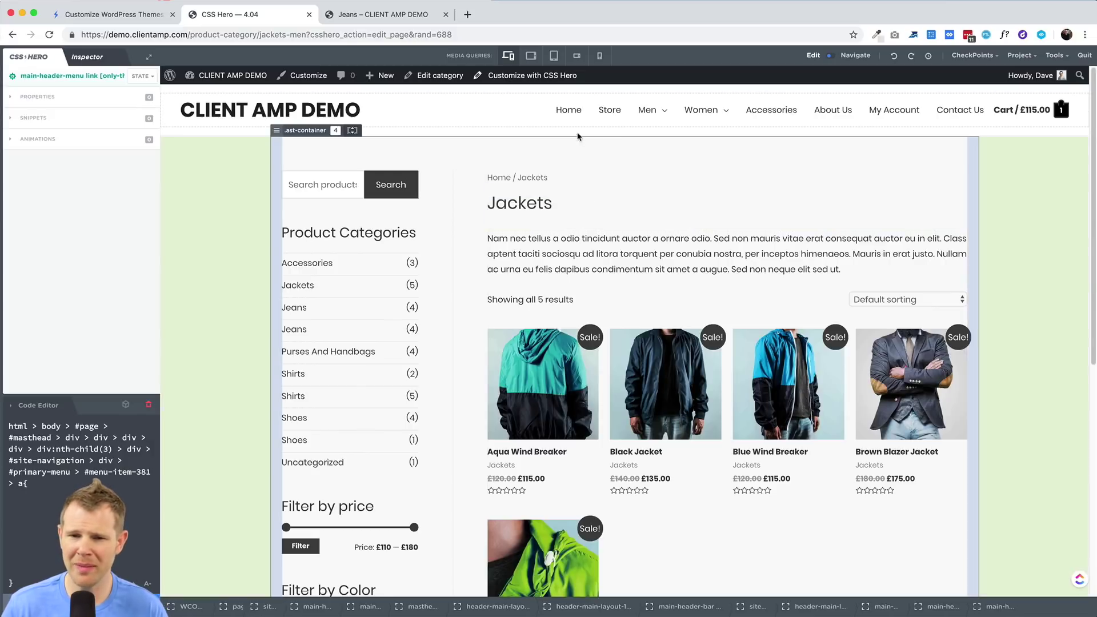
- Select the Home menu link, limit editing to Only this Element, and expand the Snippets categories
{"action": "left_click", "coordinate": [569, 116]}
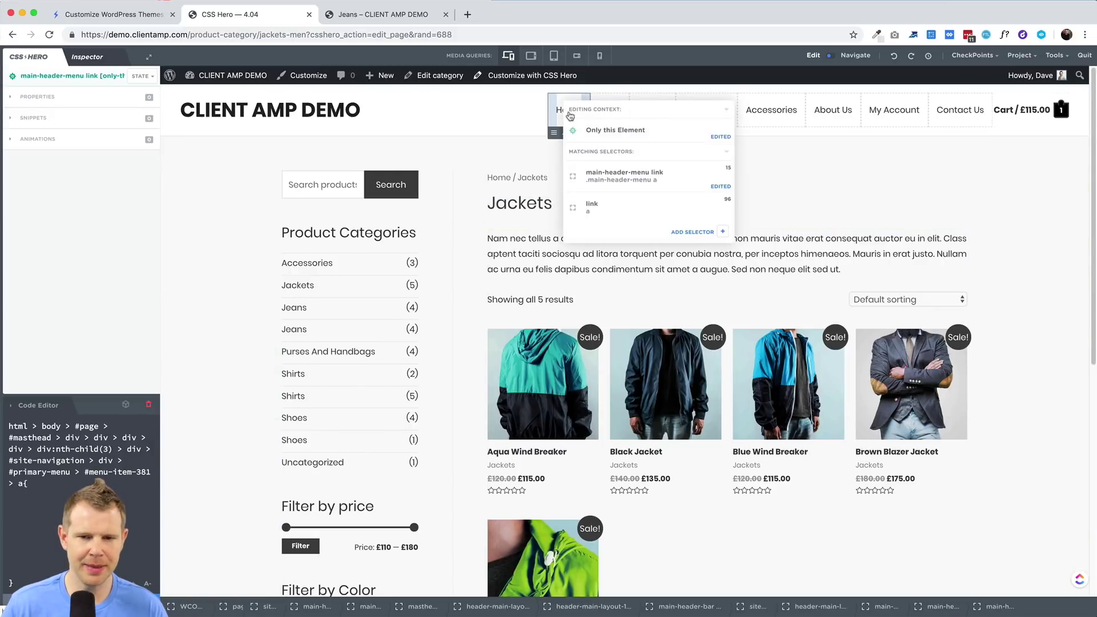
{"action": "left_click", "coordinate": [602, 131]}
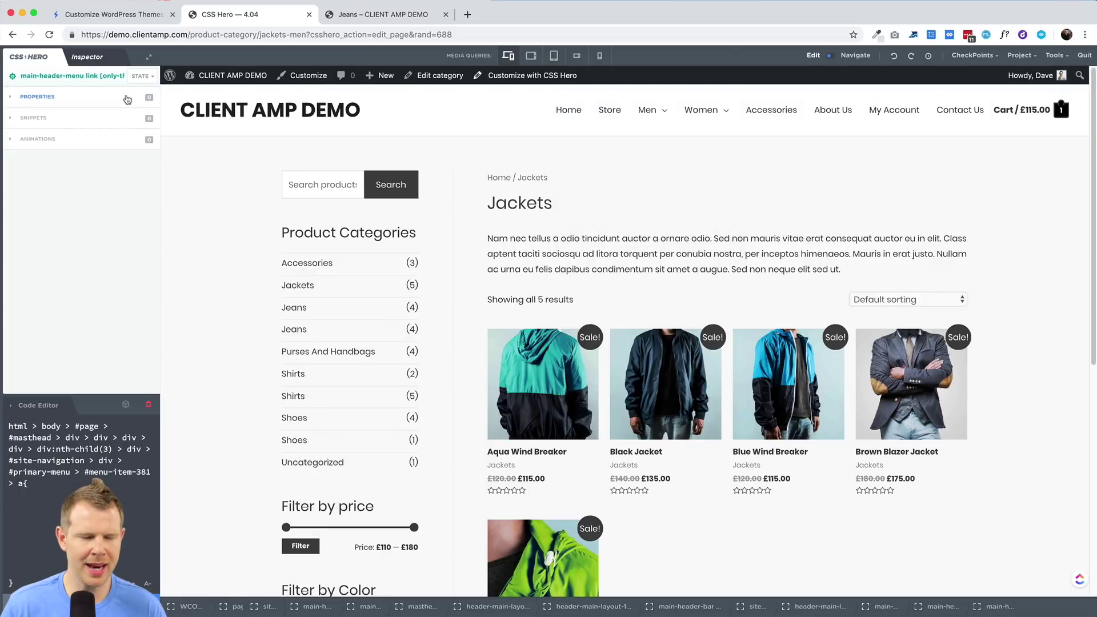
{"action": "left_click", "coordinate": [32, 118]}
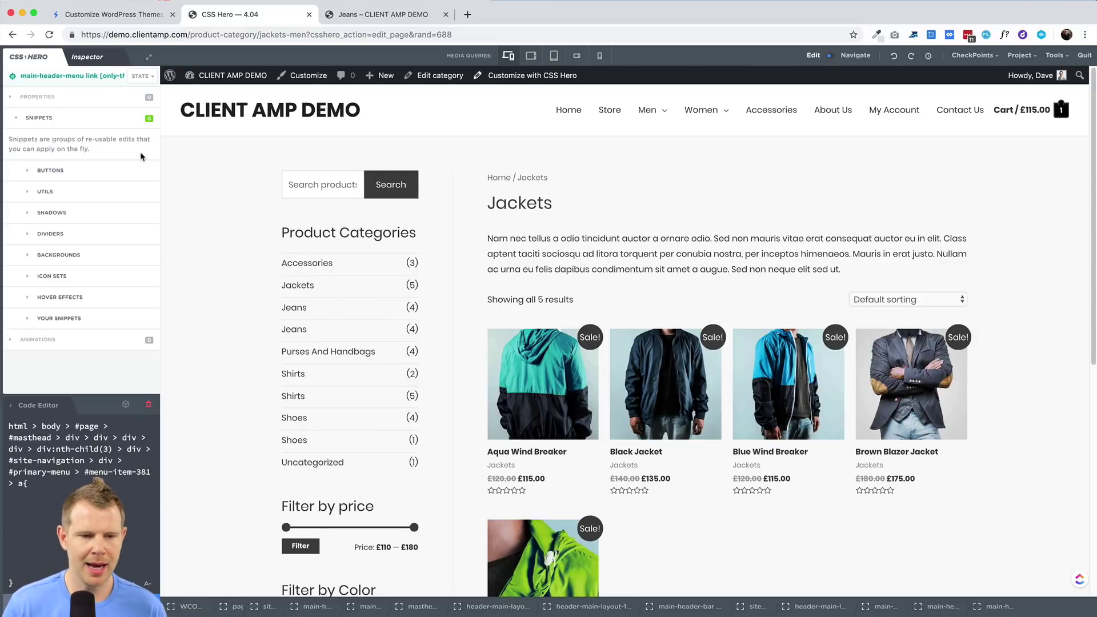
{"action": "left_click", "coordinate": [33, 280]}
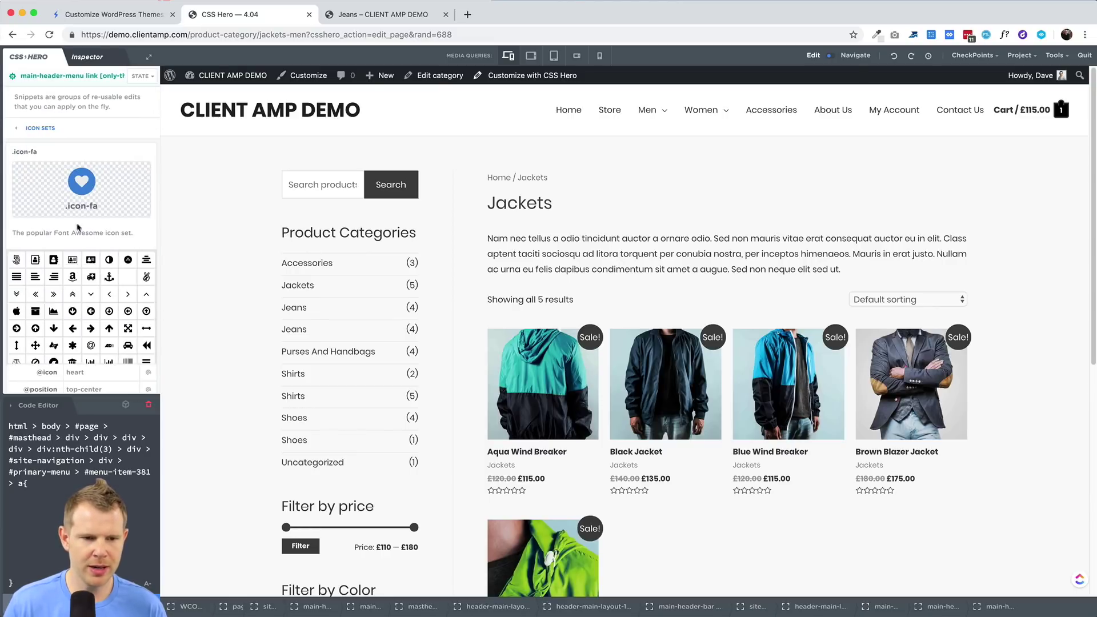
{"action": "scroll", "coordinate": [109, 301], "scroll_direction": "down", "scroll_amount": 10}
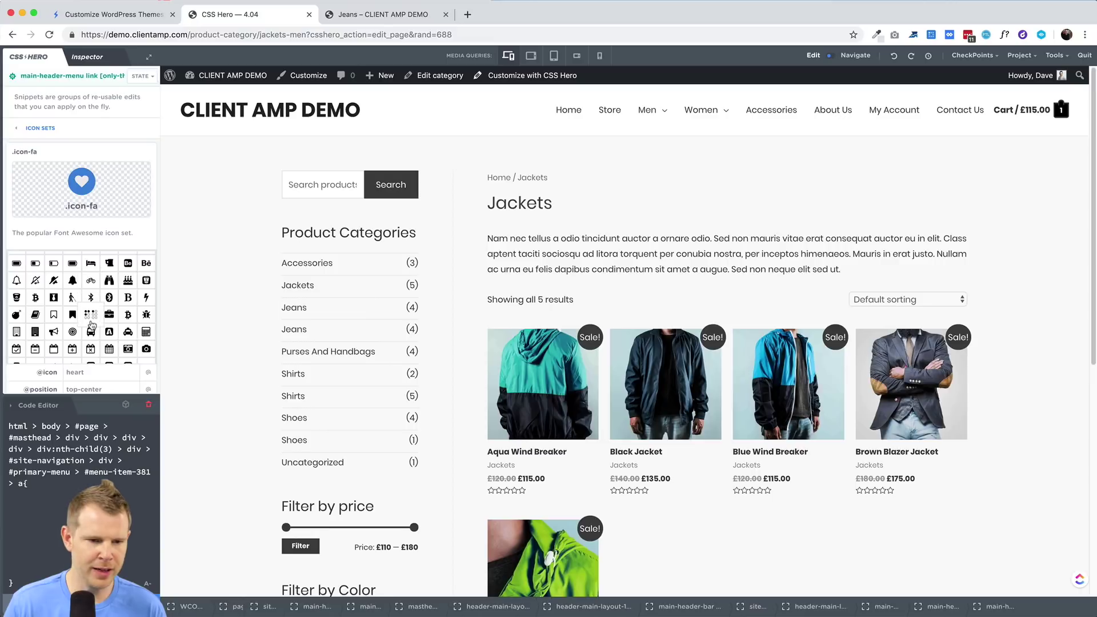
{"action": "scroll", "coordinate": [96, 342], "scroll_direction": "down", "scroll_amount": 1}
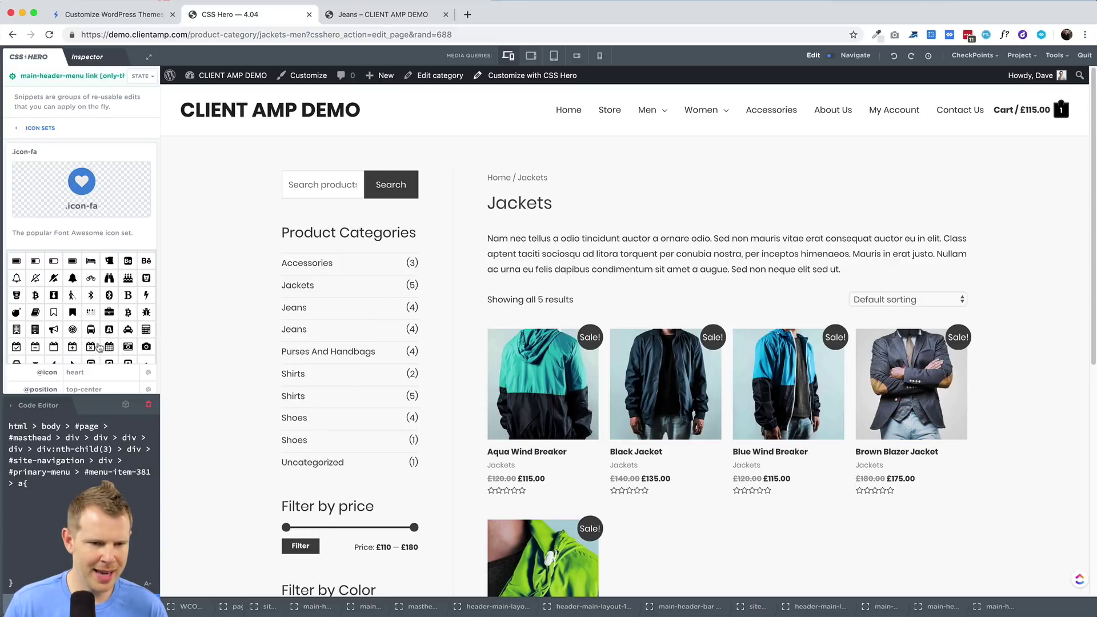
{"action": "scroll", "coordinate": [83, 341], "scroll_direction": "down", "scroll_amount": 10}
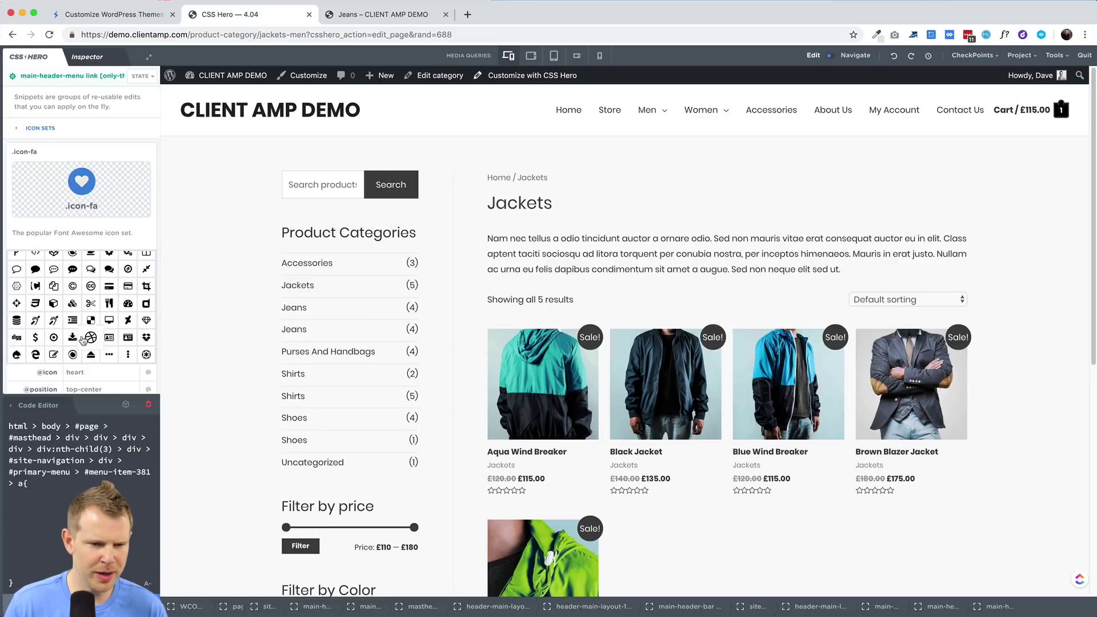
{"action": "scroll", "coordinate": [86, 343], "scroll_direction": "up", "scroll_amount": 15}
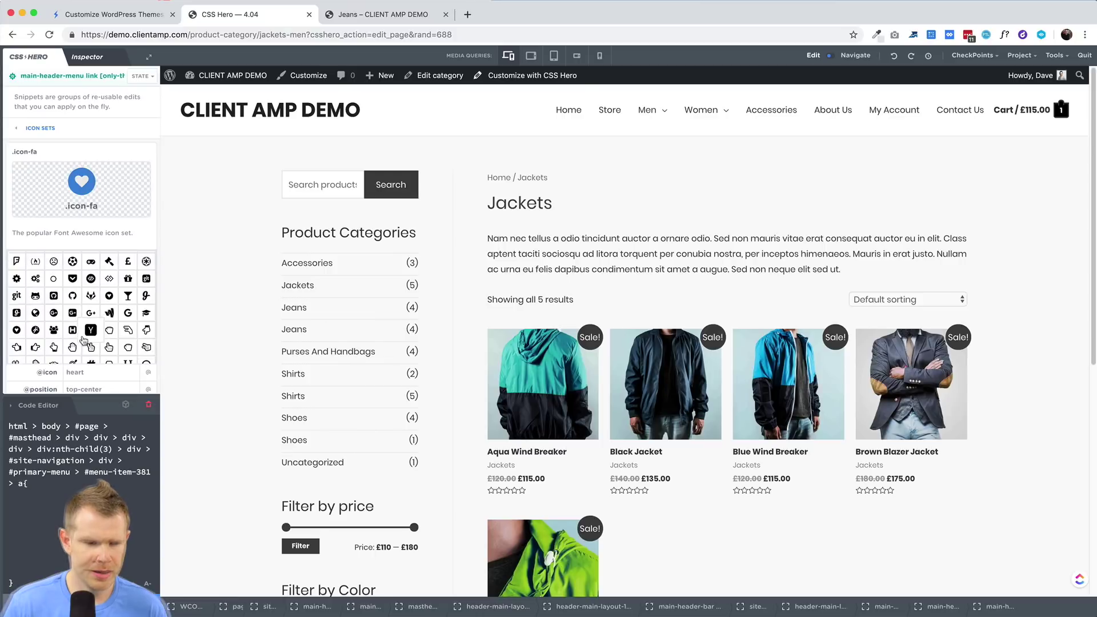
{"action": "scroll", "coordinate": [77, 268], "scroll_direction": "down", "scroll_amount": 3}
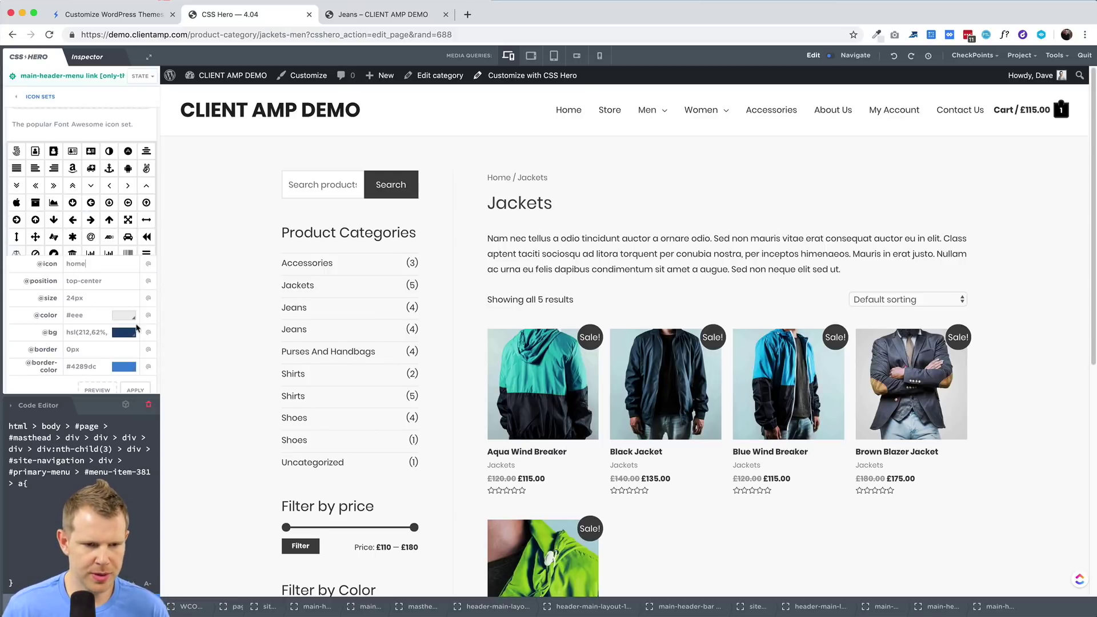
{"action": "left_click_drag", "start_coordinate": [103, 285], "coordinate": [64, 277]}
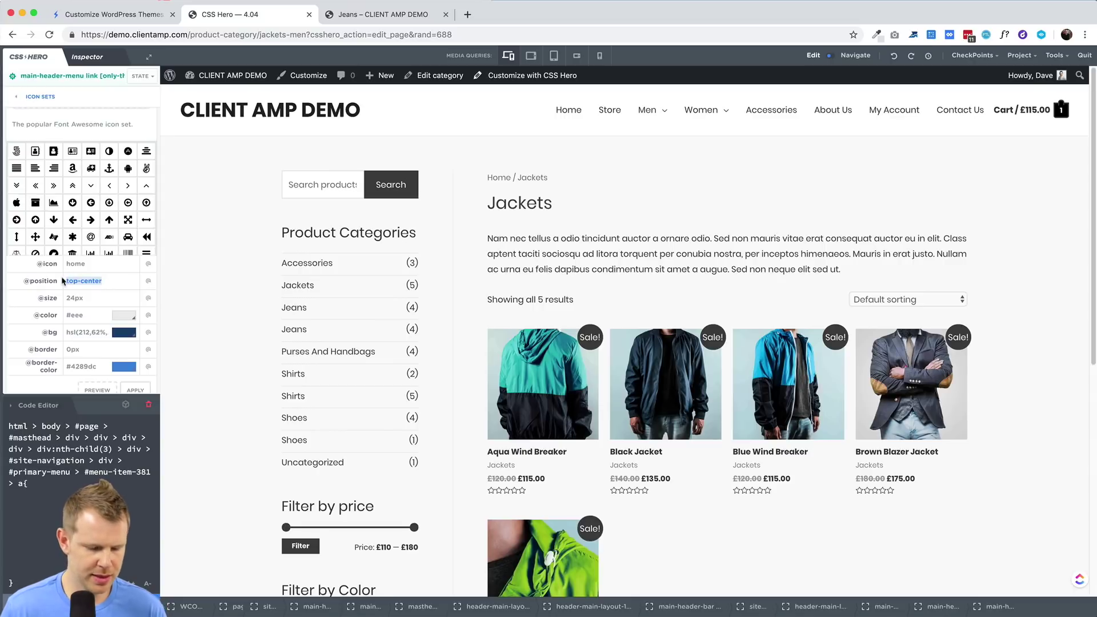
{"action": "type", "text": "left"}
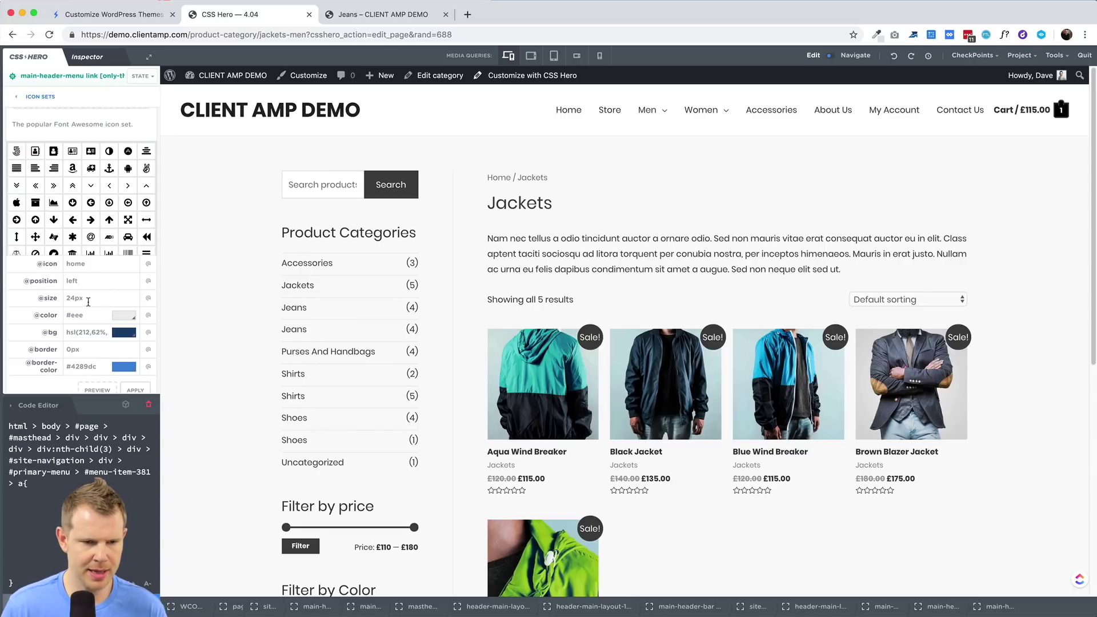
{"action": "double_click", "coordinate": [89, 299]}
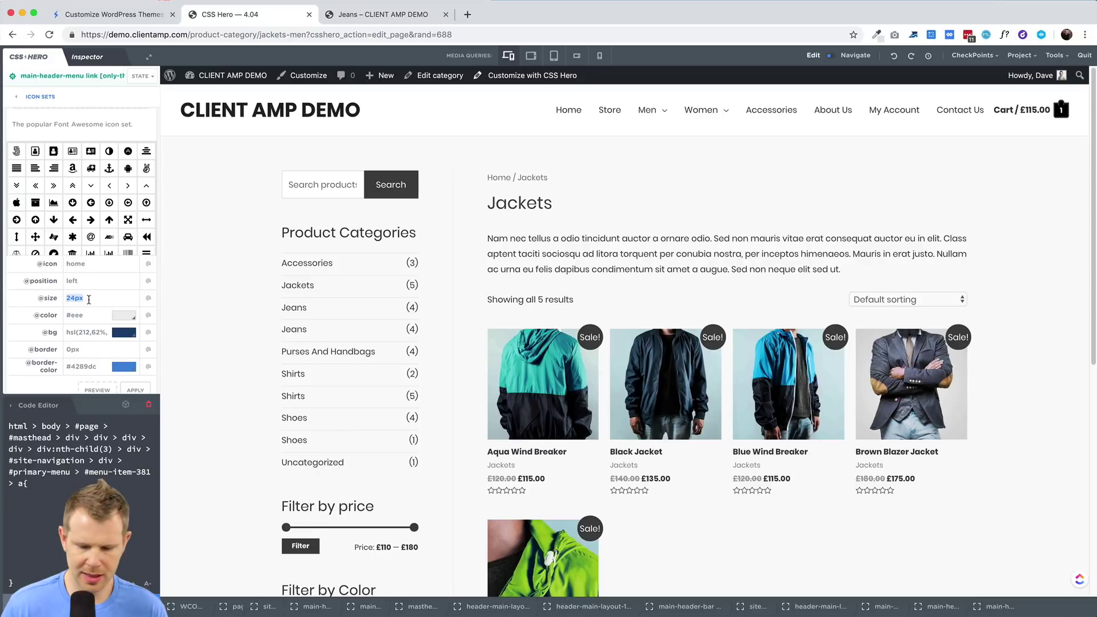
{"action": "type", "text": "18"}
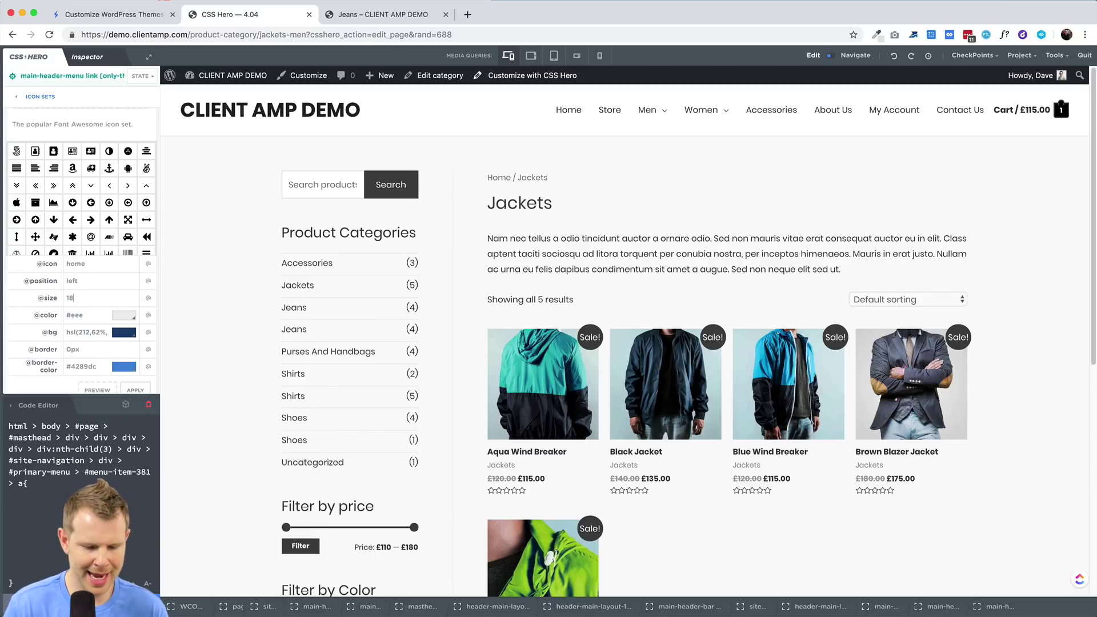
{"action": "left_click", "coordinate": [132, 334]}
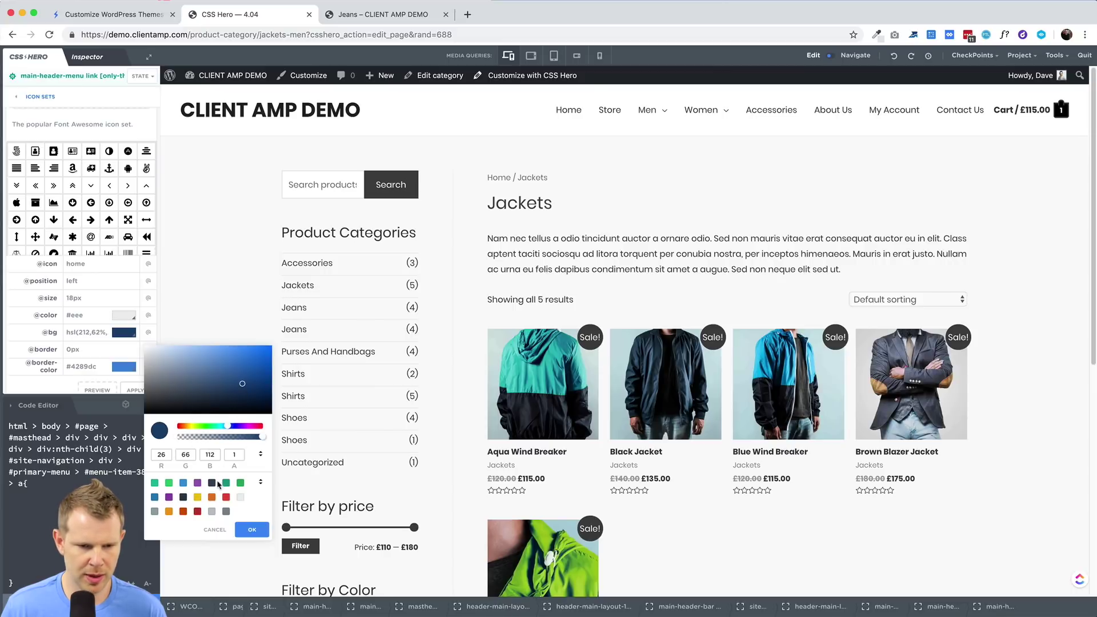
{"action": "left_click", "coordinate": [197, 511]}
{"action": "left_click", "coordinate": [252, 529]}
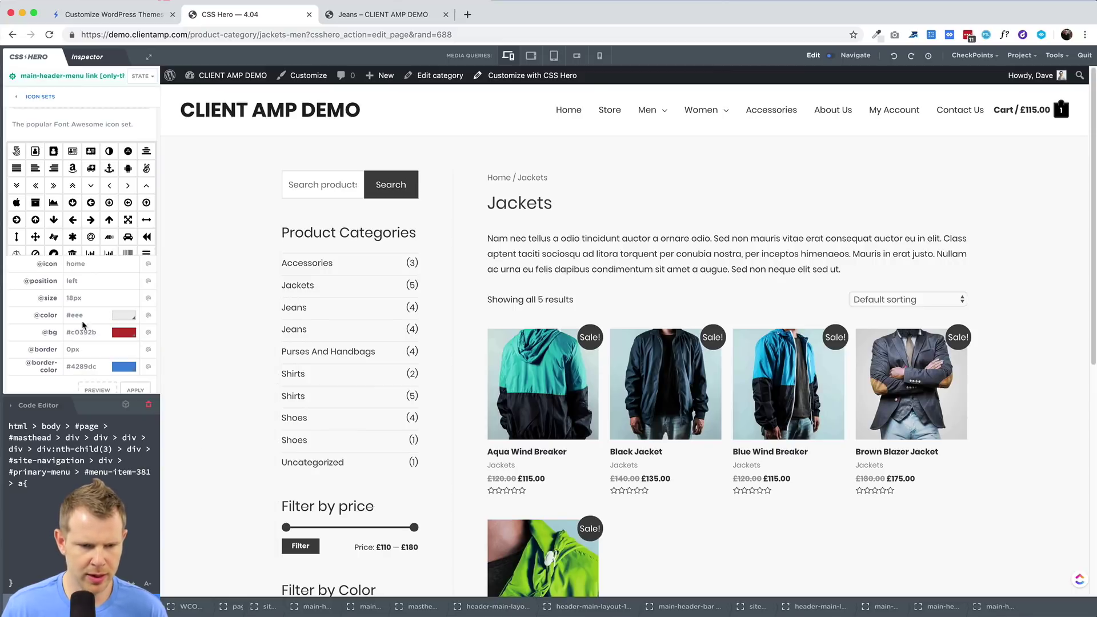
{"action": "scroll", "coordinate": [94, 334], "scroll_direction": "down", "scroll_amount": 1}
{"action": "left_click", "coordinate": [135, 371]}
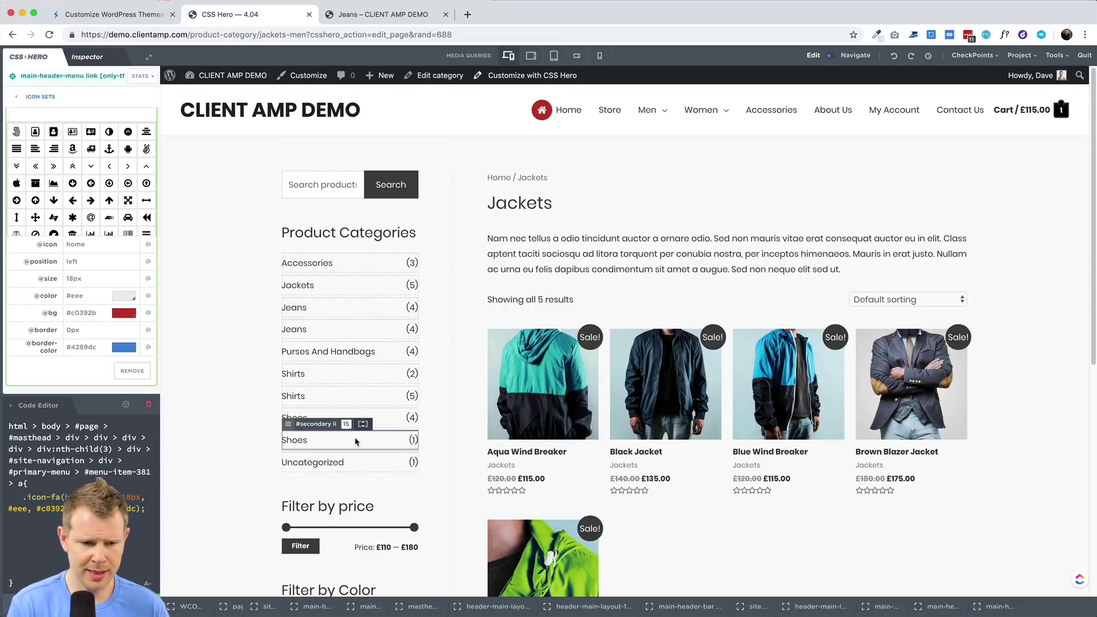
- Load the demo site homepage in a new browser tab by entering 'demo' in the address bar
{"action": "key", "text": "super+t"}
{"action": "type", "text": "demo"}
{"action": "key", "text": "Return"}
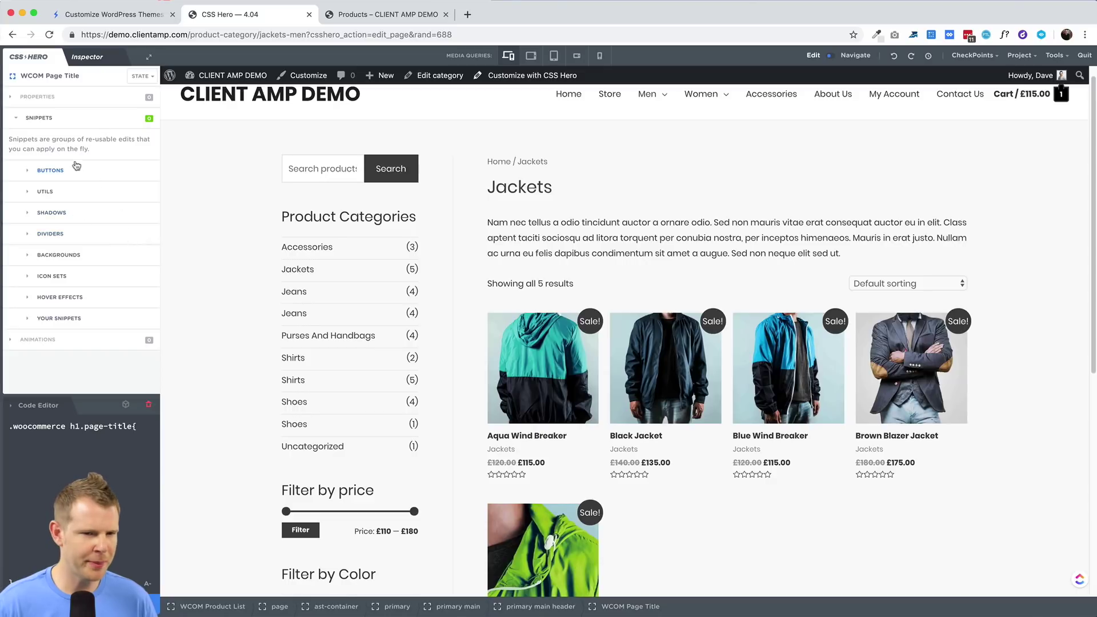
{"action": "left_click", "coordinate": [41, 172]}
{"action": "scroll", "coordinate": [114, 252], "scroll_direction": "down", "scroll_amount": 6}
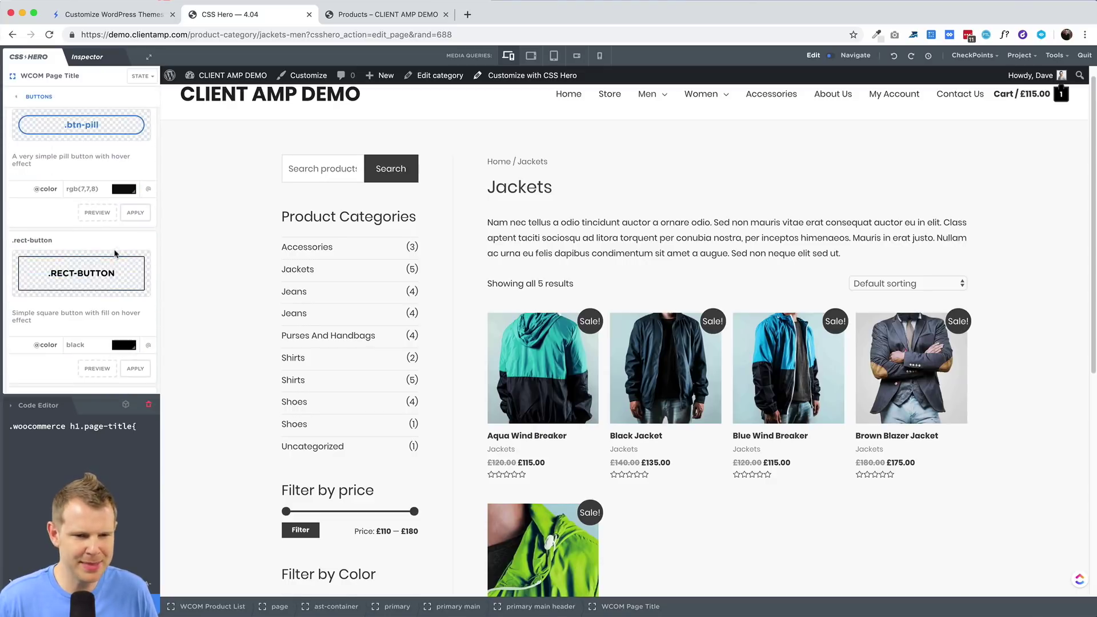
{"action": "left_click", "coordinate": [136, 368]}
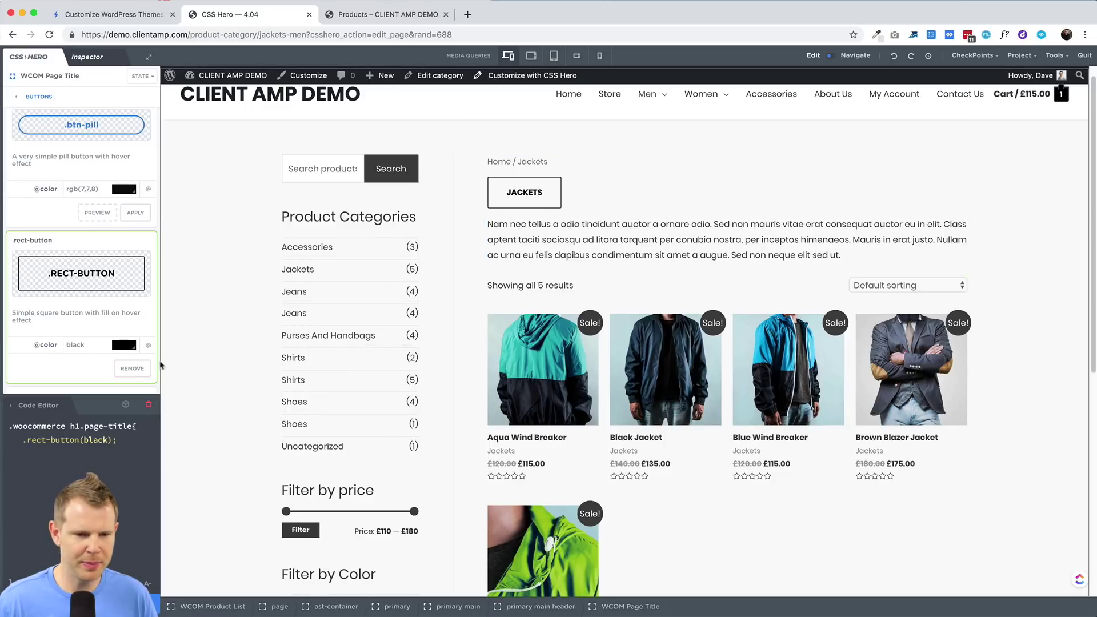
{"action": "left_click", "coordinate": [133, 370]}
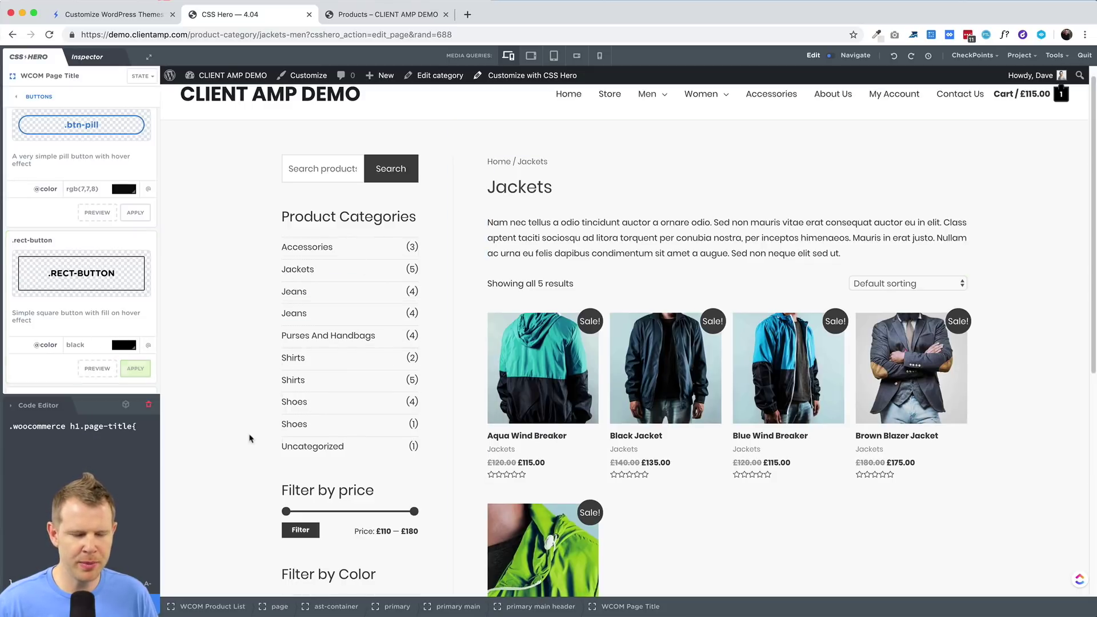
{"action": "left_click", "coordinate": [135, 369]}
{"action": "left_click", "coordinate": [132, 368]}
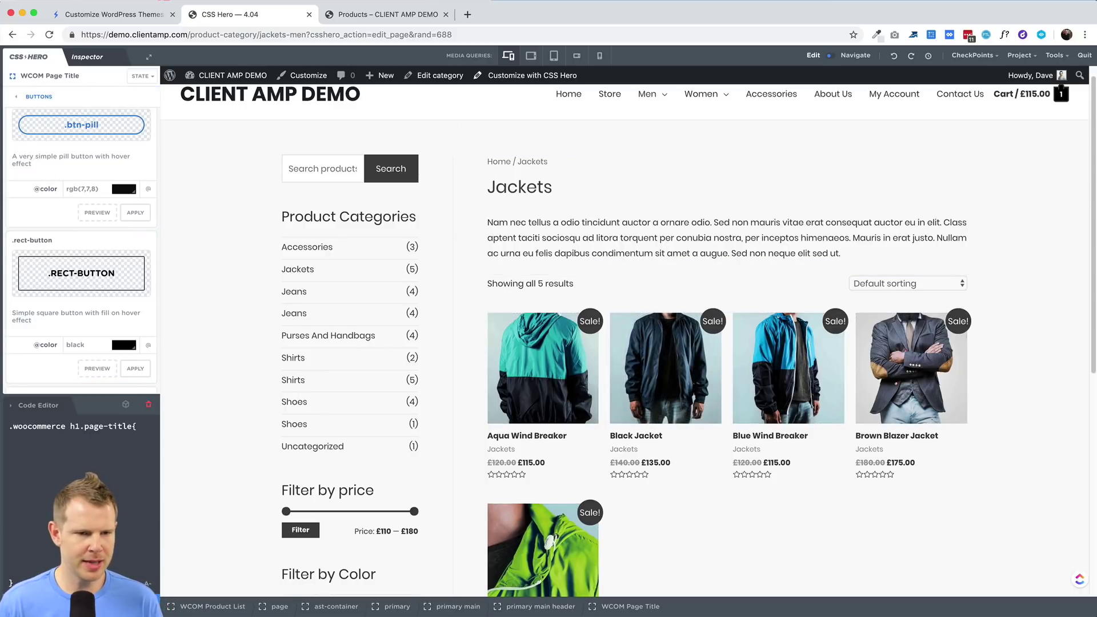
{"action": "left_click", "coordinate": [17, 98]}
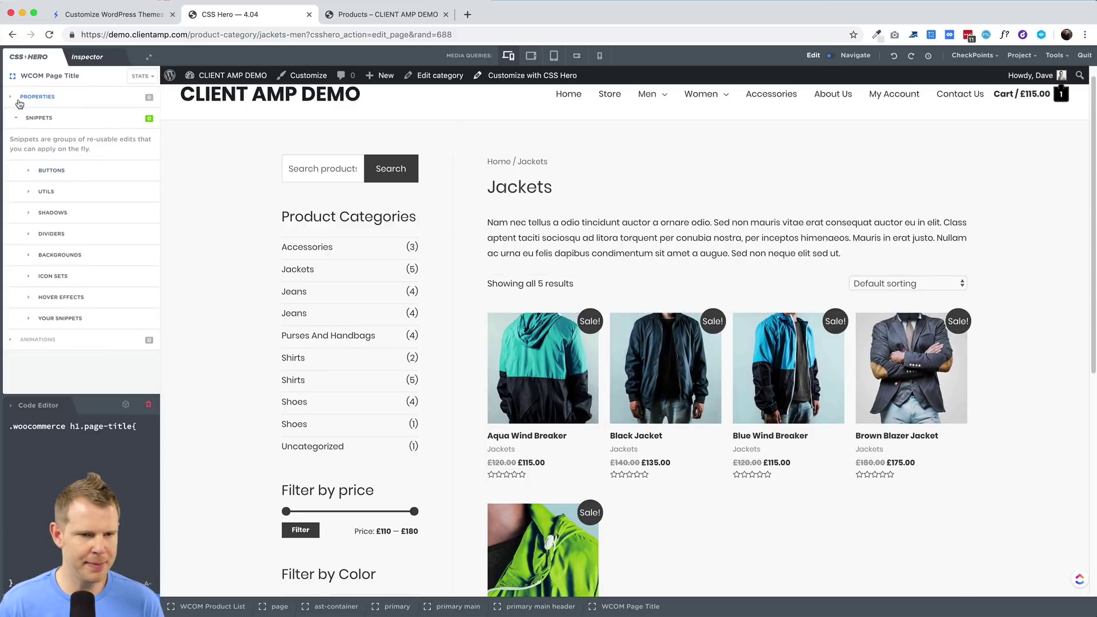
{"action": "left_click", "coordinate": [30, 258]}
{"action": "scroll", "coordinate": [99, 301], "scroll_direction": "down", "scroll_amount": 10}
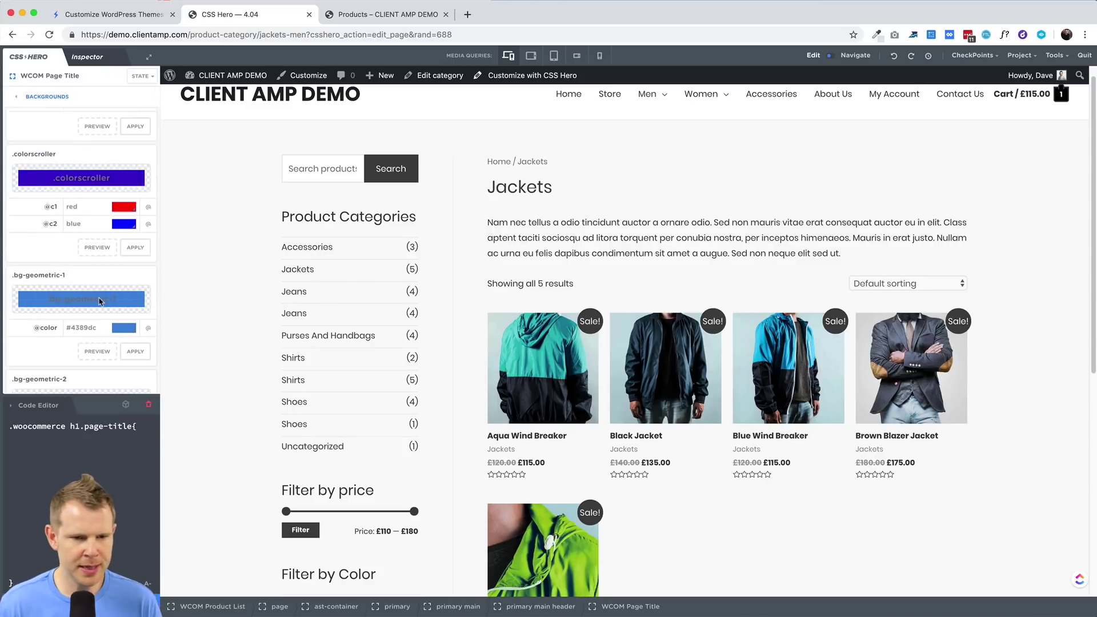
{"action": "scroll", "coordinate": [99, 302], "scroll_direction": "down", "scroll_amount": 6}
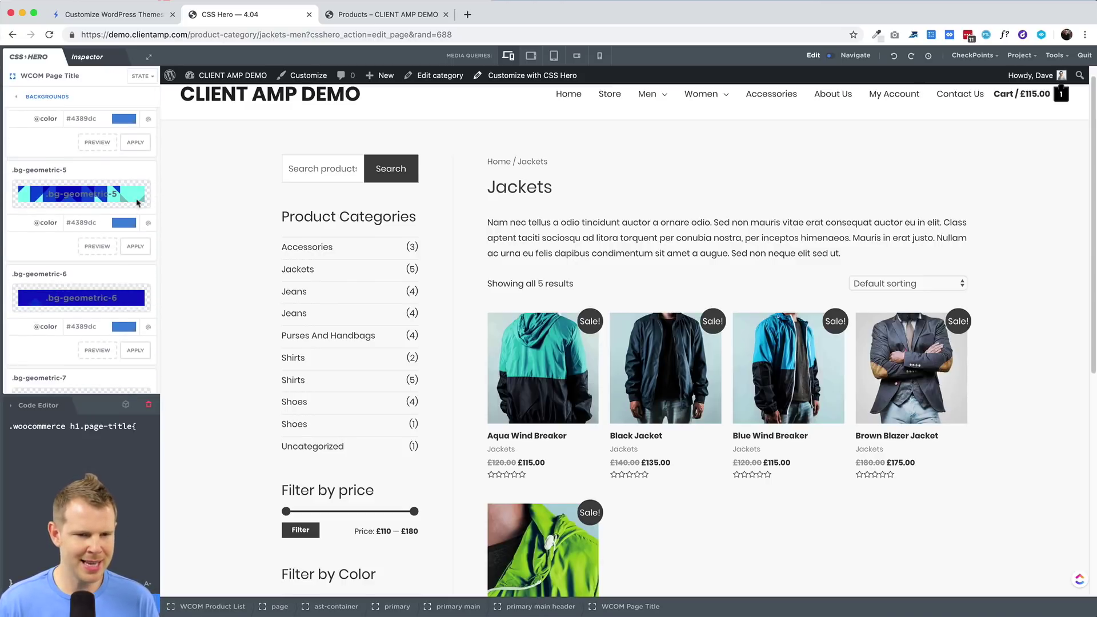
{"action": "left_click", "coordinate": [135, 246]}
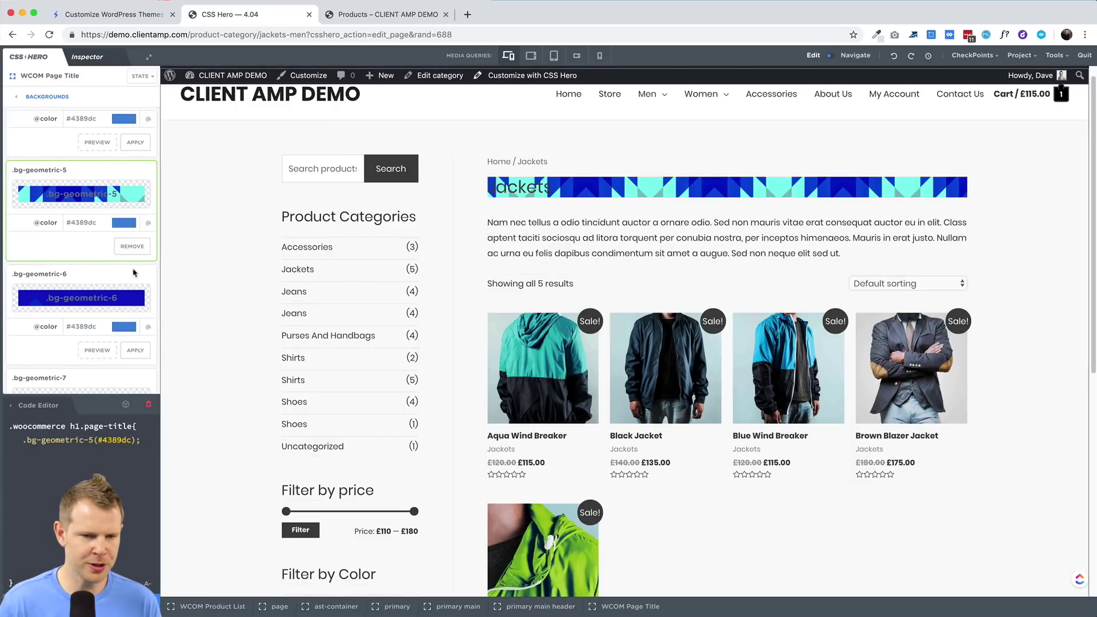
{"action": "scroll", "coordinate": [114, 334], "scroll_direction": "down", "scroll_amount": 4}
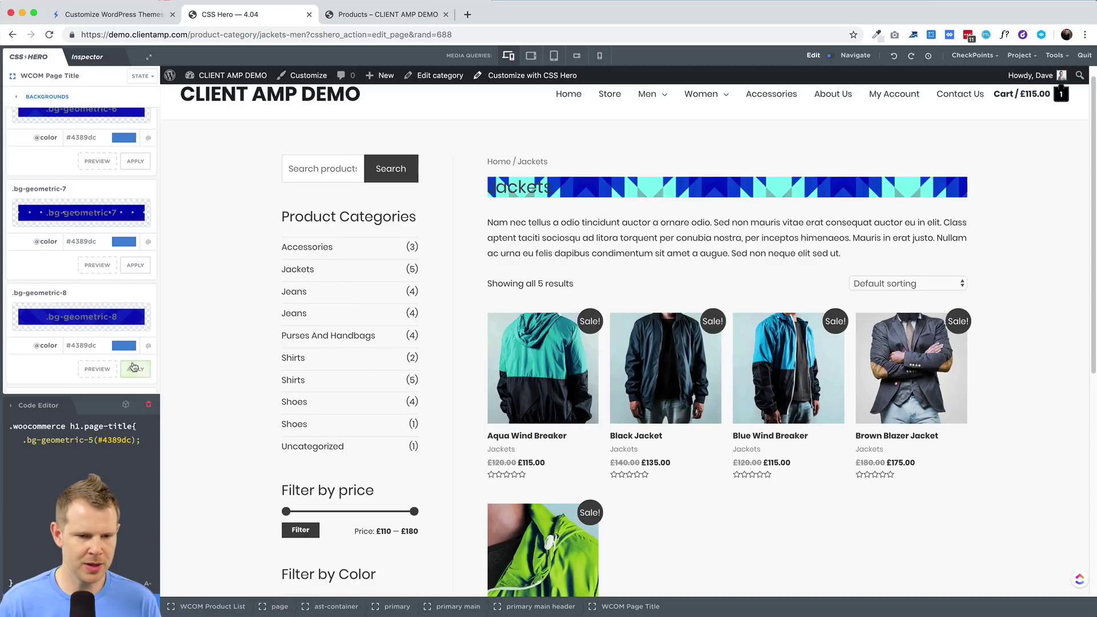
{"action": "left_click", "coordinate": [135, 371]}
{"action": "scroll", "coordinate": [96, 320], "scroll_direction": "down", "scroll_amount": 5}
{"action": "scroll", "coordinate": [100, 326], "scroll_direction": "down", "scroll_amount": 3}
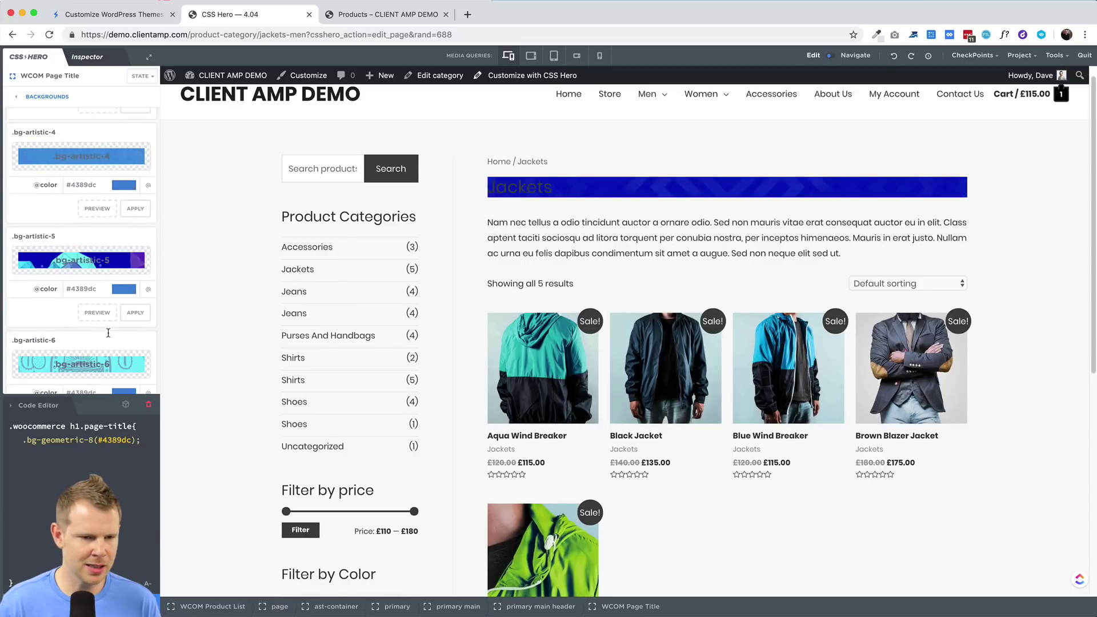
{"action": "left_click", "coordinate": [135, 313]}
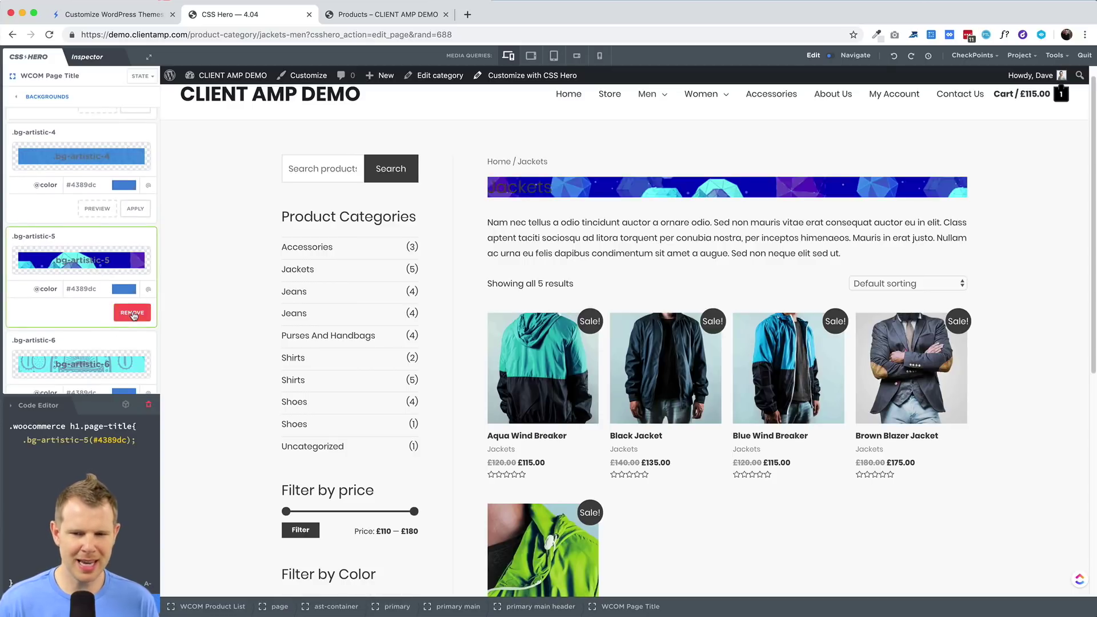
{"action": "scroll", "coordinate": [98, 306], "scroll_direction": "down", "scroll_amount": 1}
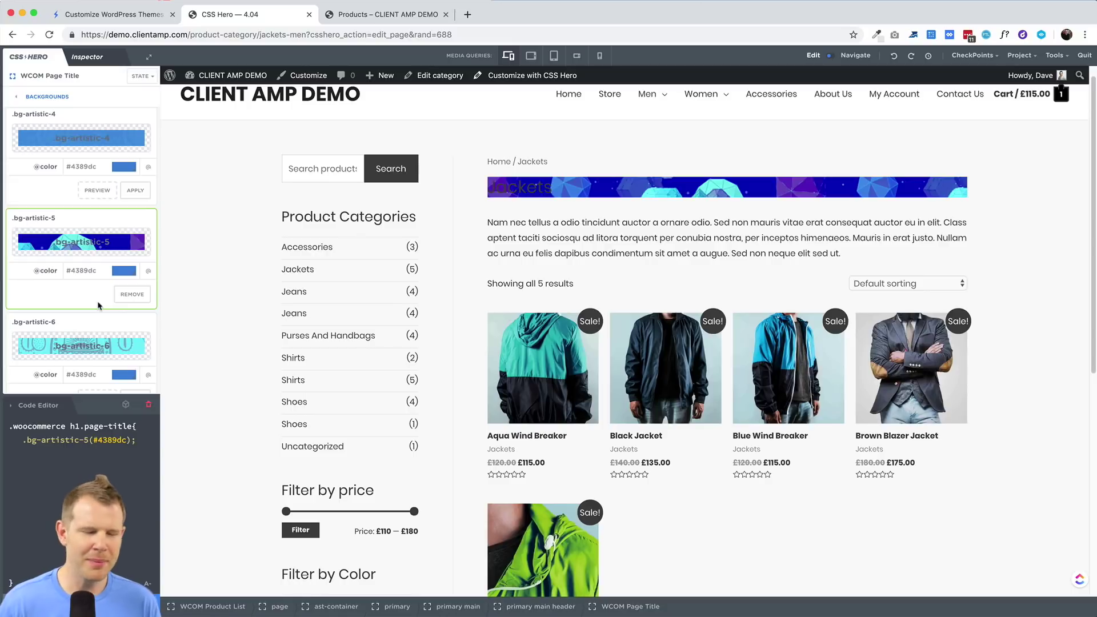
{"action": "left_click", "coordinate": [132, 294]}
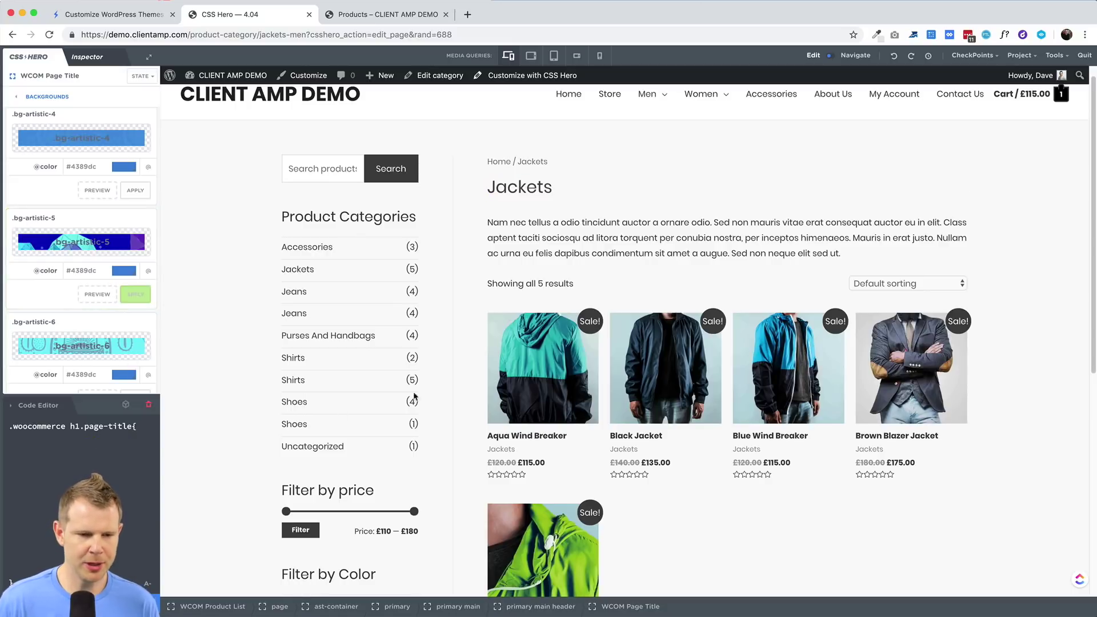
{"action": "left_click", "coordinate": [19, 98]}
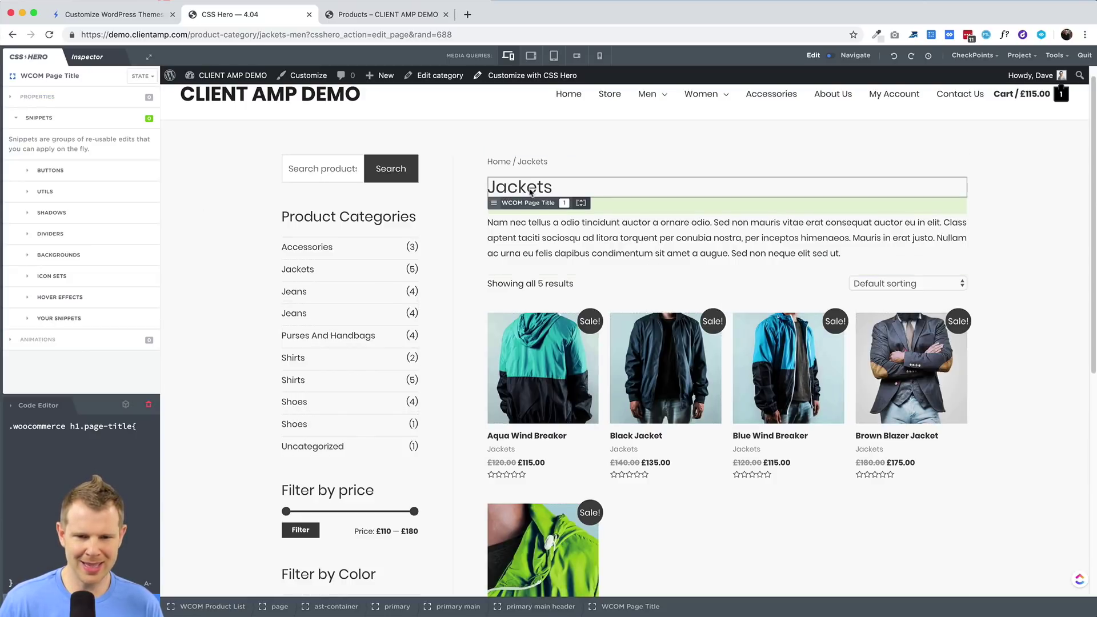
- Under Spacings, set the Jackets title's padding-top and padding-bottom to 30px
{"action": "left_click", "coordinate": [12, 101]}
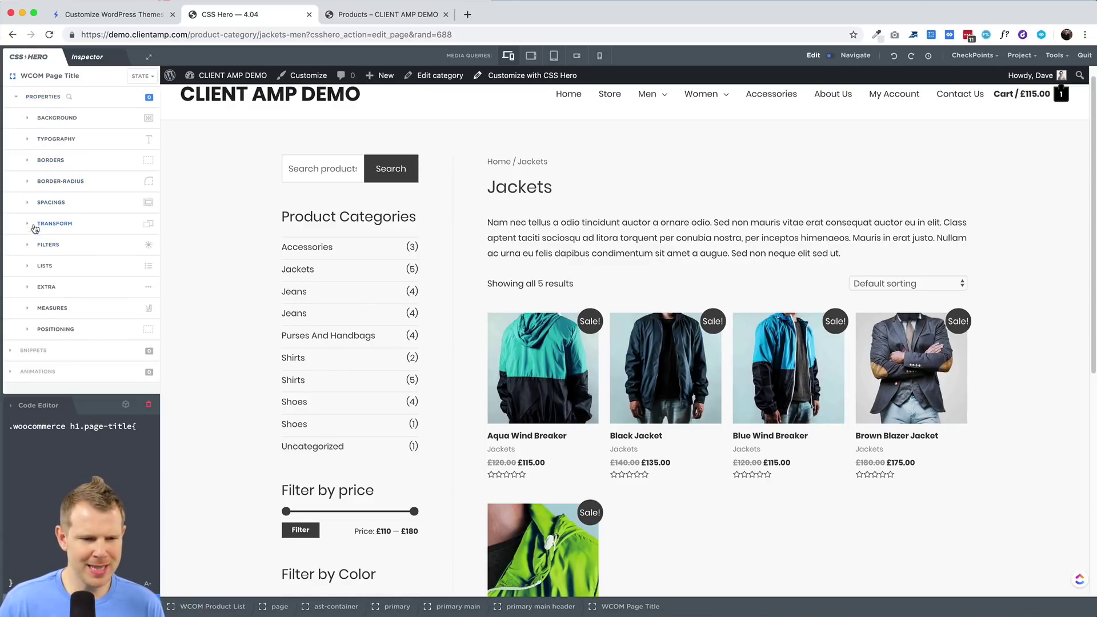
{"action": "left_click", "coordinate": [30, 207]}
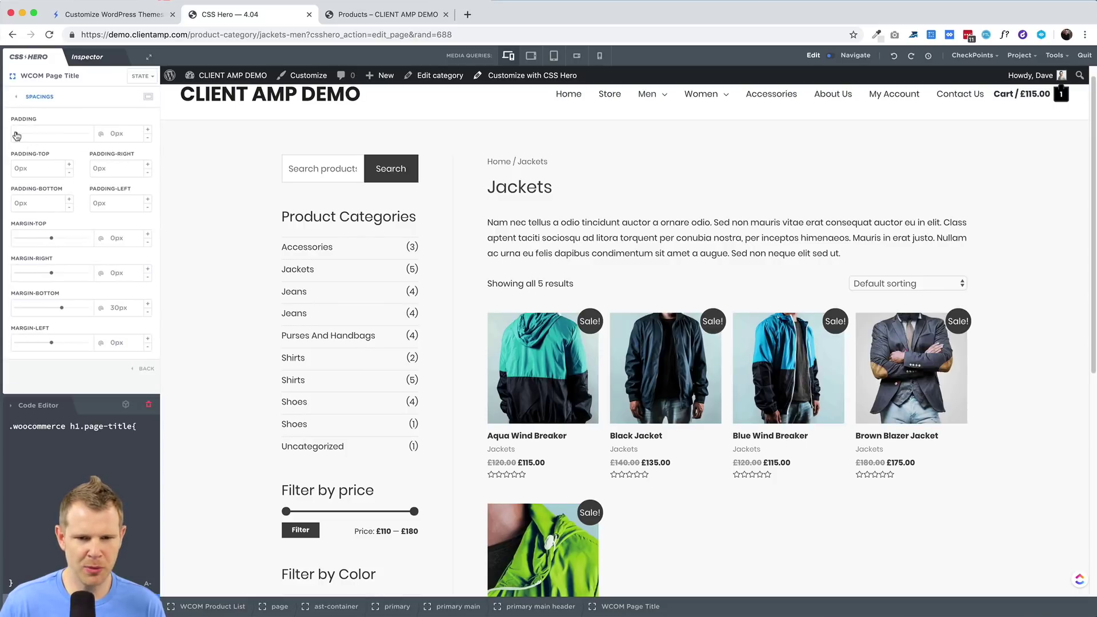
{"action": "mouse_move", "coordinate": [17, 136]}
{"action": "left_mouse_down"}
{"action": "mouse_move", "coordinate": [27, 135]}
{"action": "mouse_move", "coordinate": [12, 135]}
{"action": "left_mouse_up"}
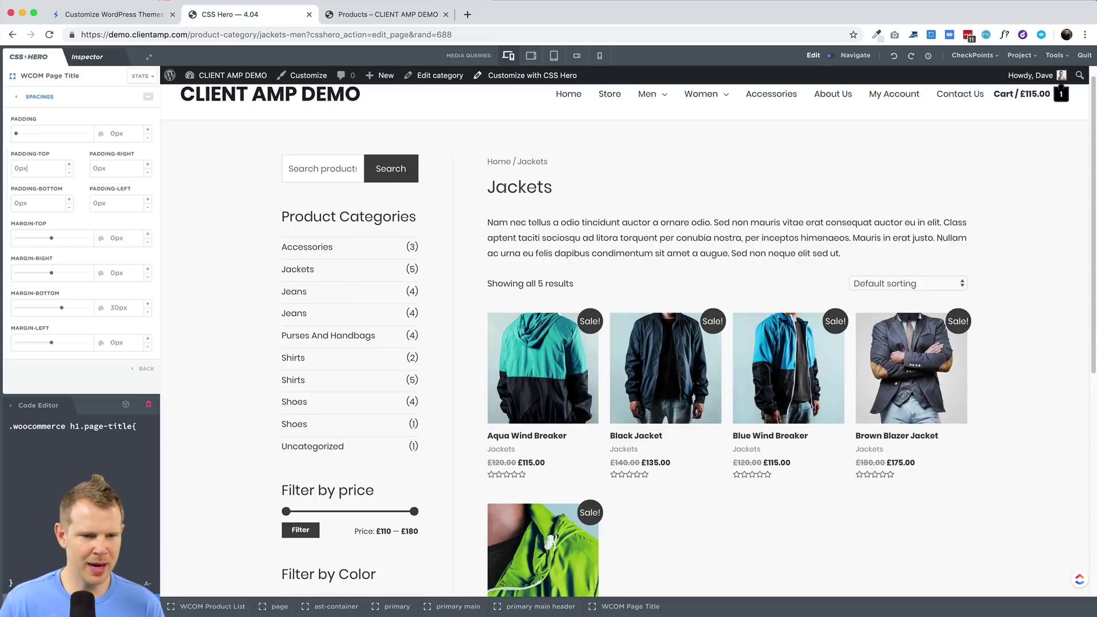
{"action": "double_click", "coordinate": [27, 168]}
{"action": "key", "text": "Return"}
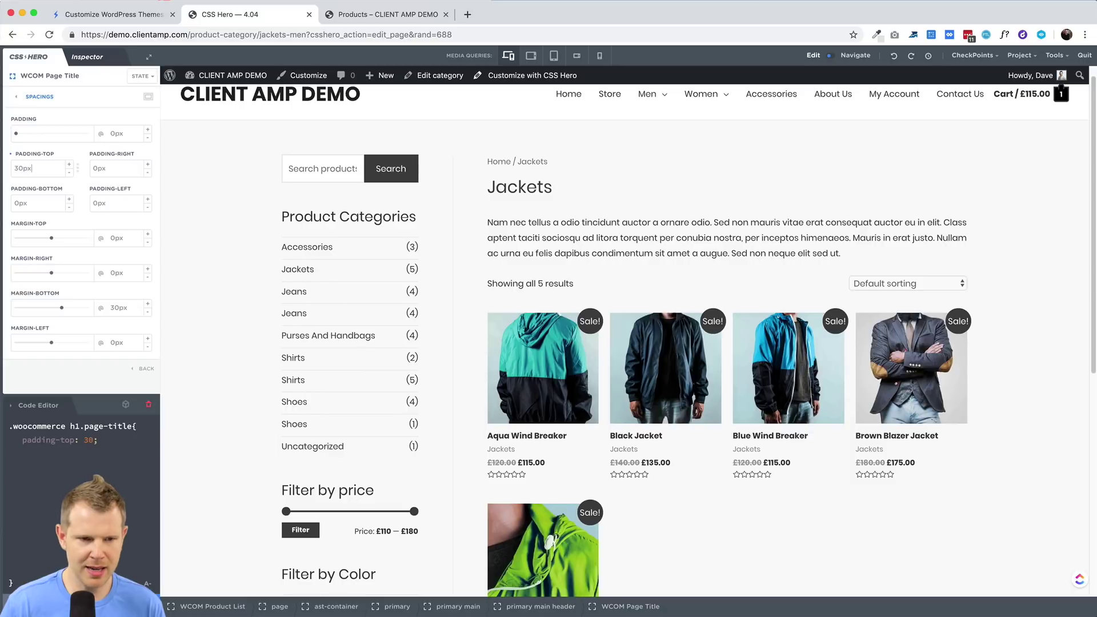
{"action": "double_click", "coordinate": [46, 204]}
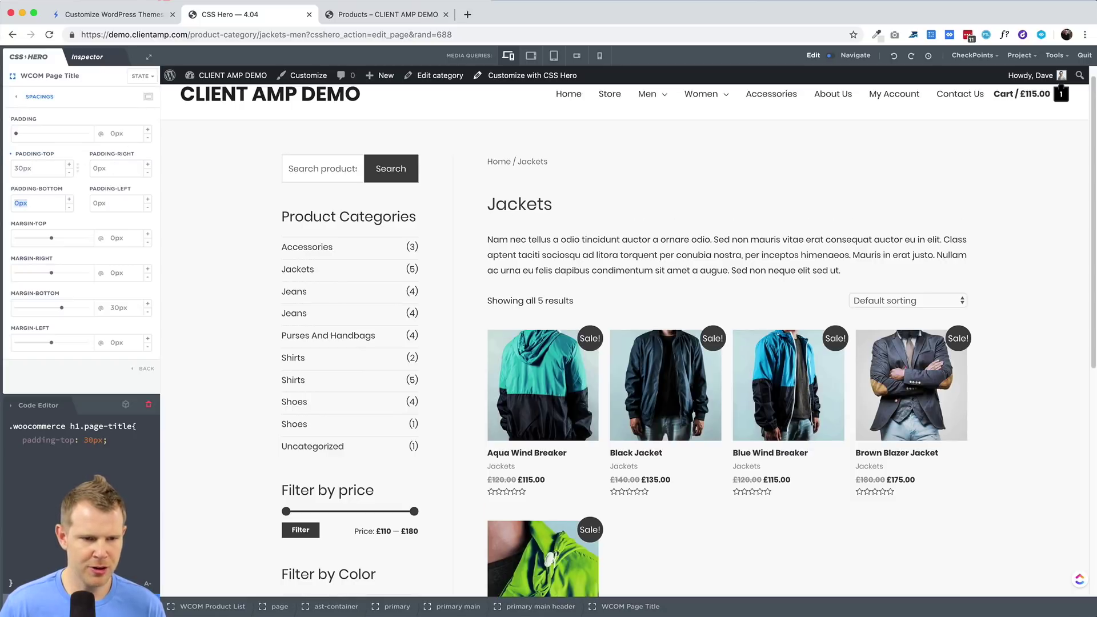
{"action": "type", "text": "30p"}
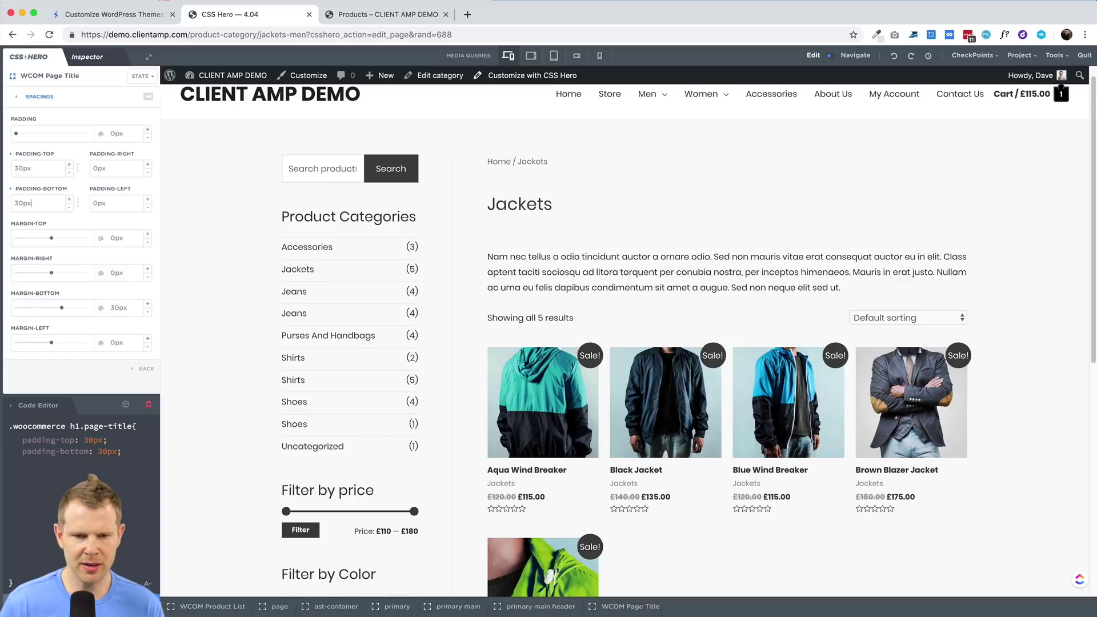
- In Typography, make the Jackets title uppercase, 37px font size, and font weight 600
{"action": "left_click", "coordinate": [16, 98]}
{"action": "left_click", "coordinate": [62, 139]}
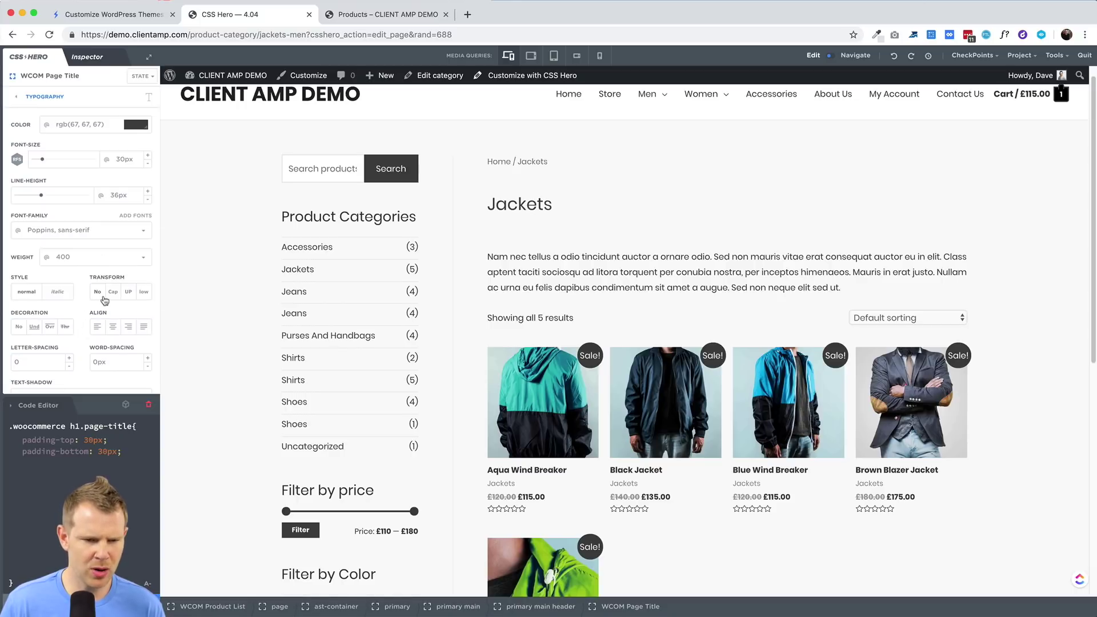
{"action": "left_click", "coordinate": [125, 293]}
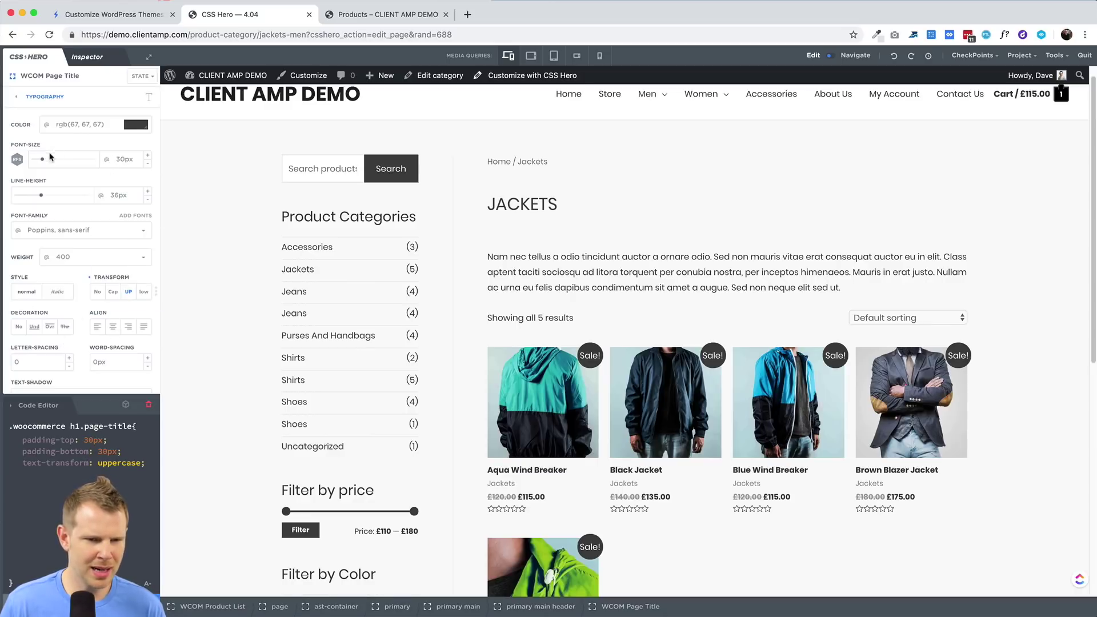
{"action": "left_click_drag", "start_coordinate": [43, 163], "coordinate": [45, 163]}
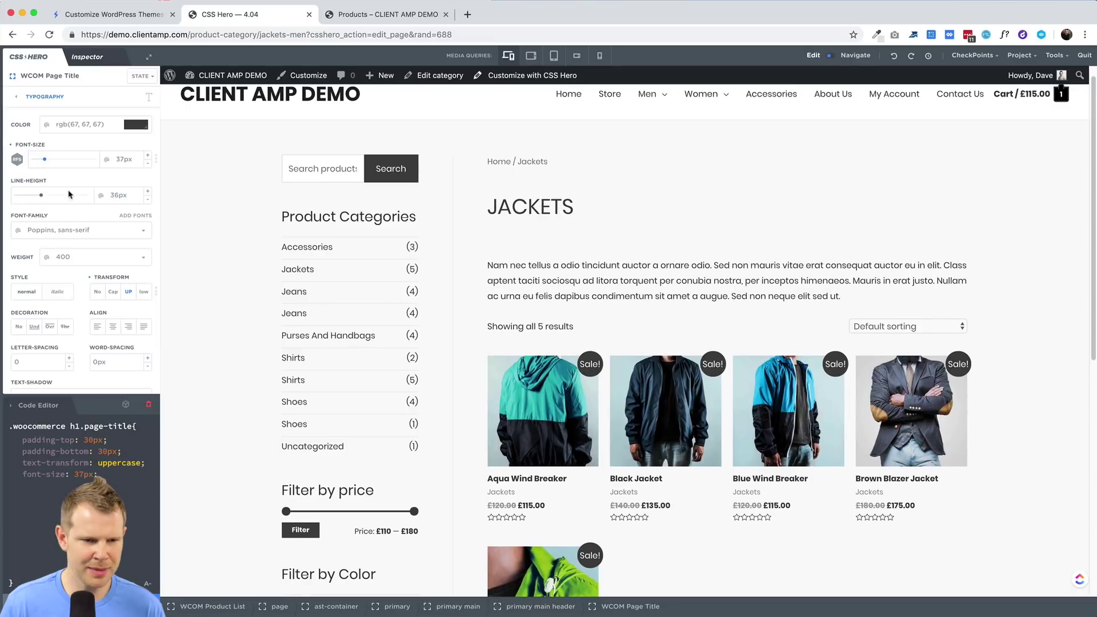
{"action": "left_click", "coordinate": [137, 257]}
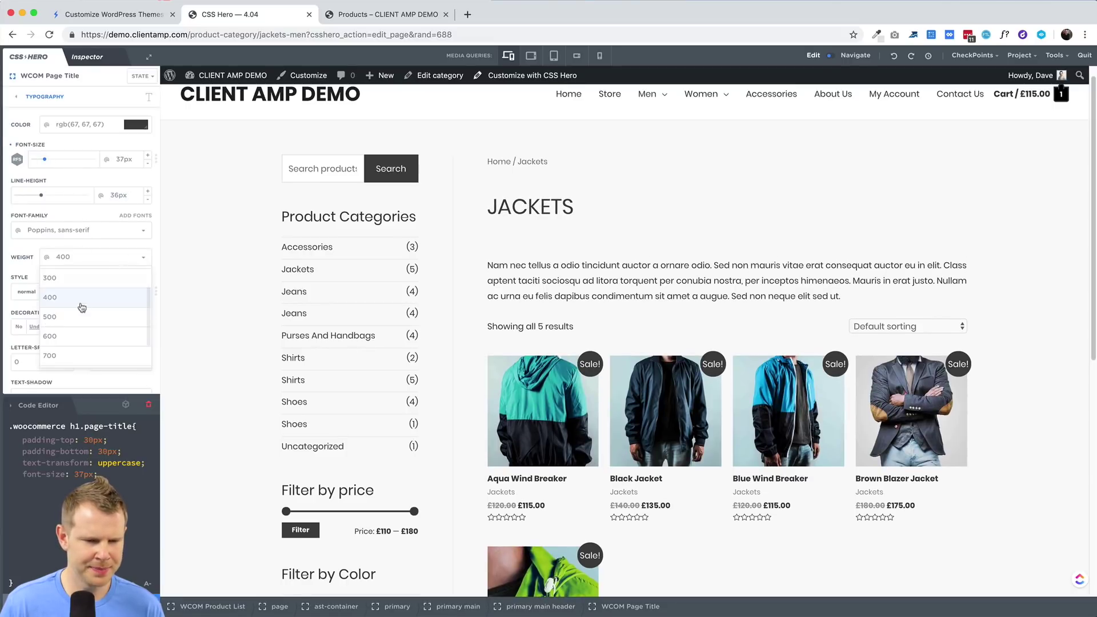
{"action": "left_click", "coordinate": [81, 337]}
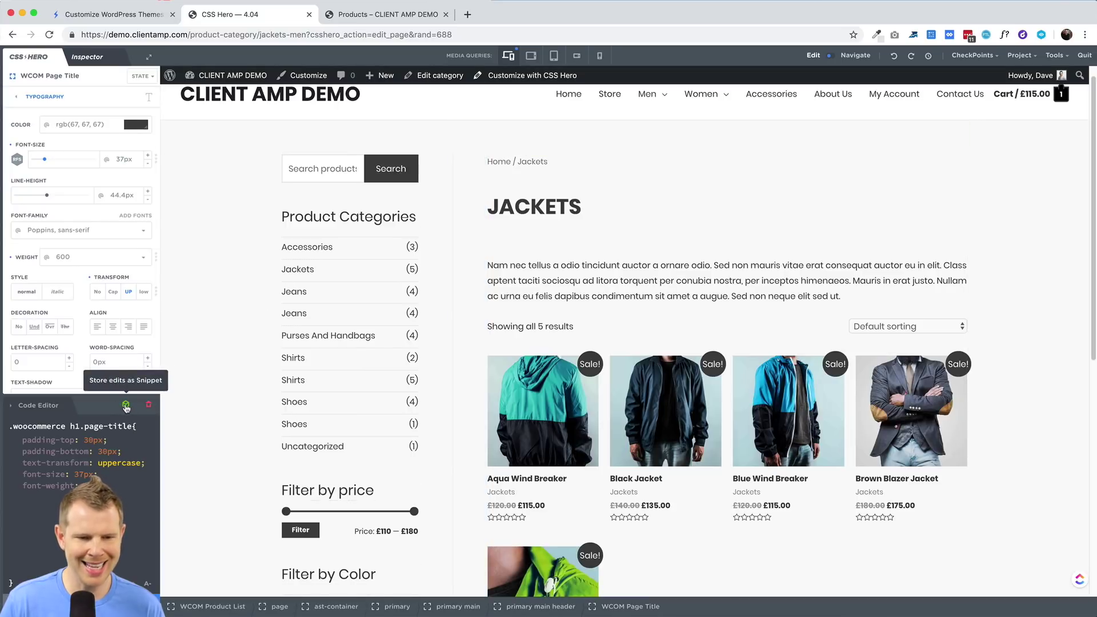
- Store the Jackets title's styles as a new snippet named 'bold-heading'
{"action": "left_click", "coordinate": [127, 405]}
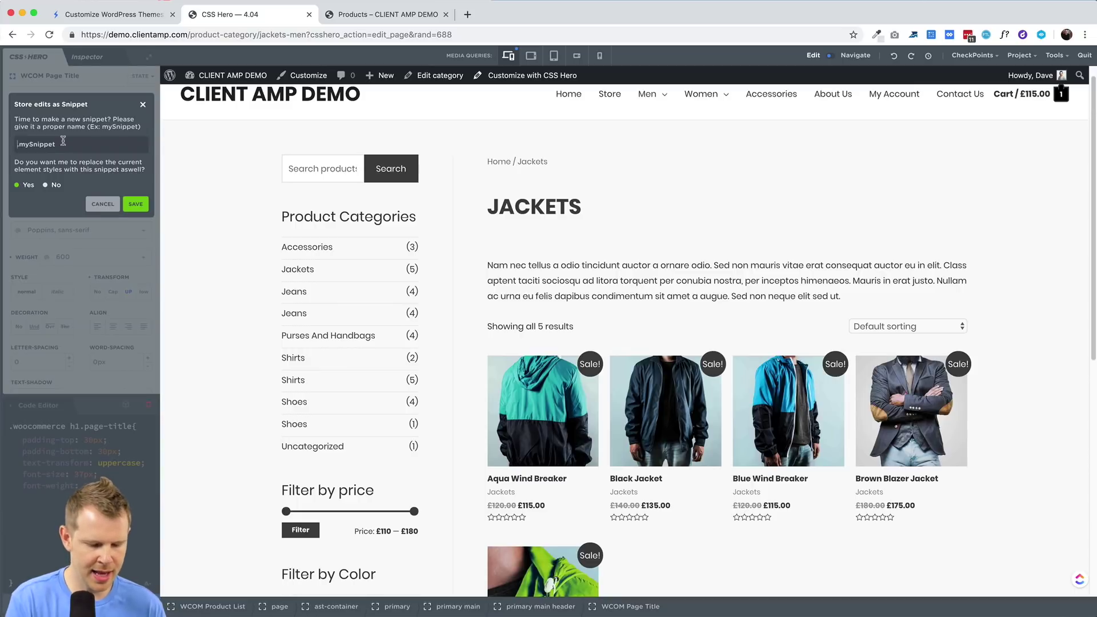
{"action": "type", "text": "bold-headin"}
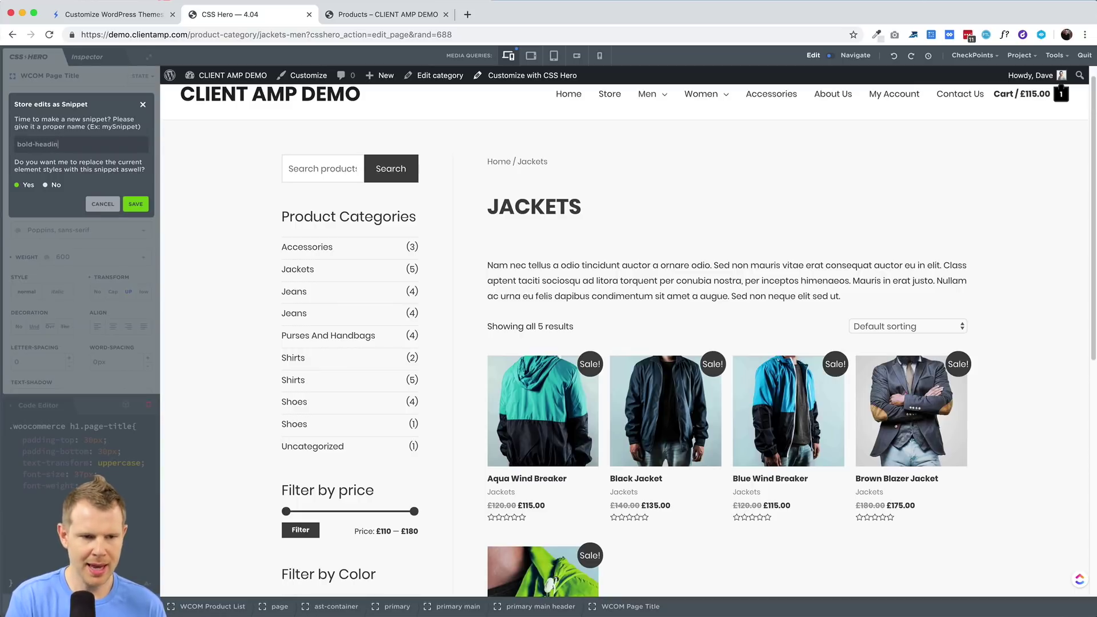
{"action": "type", "text": "g"}
{"action": "left_click", "coordinate": [144, 208]}
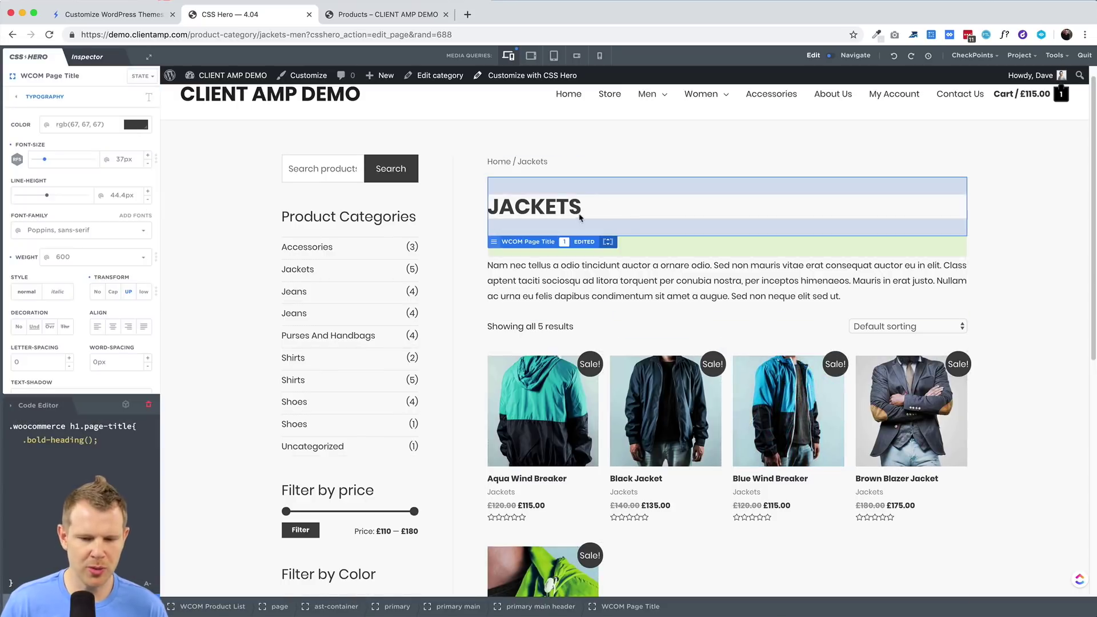
{"action": "scroll", "coordinate": [579, 217], "scroll_direction": "down", "scroll_amount": 3}
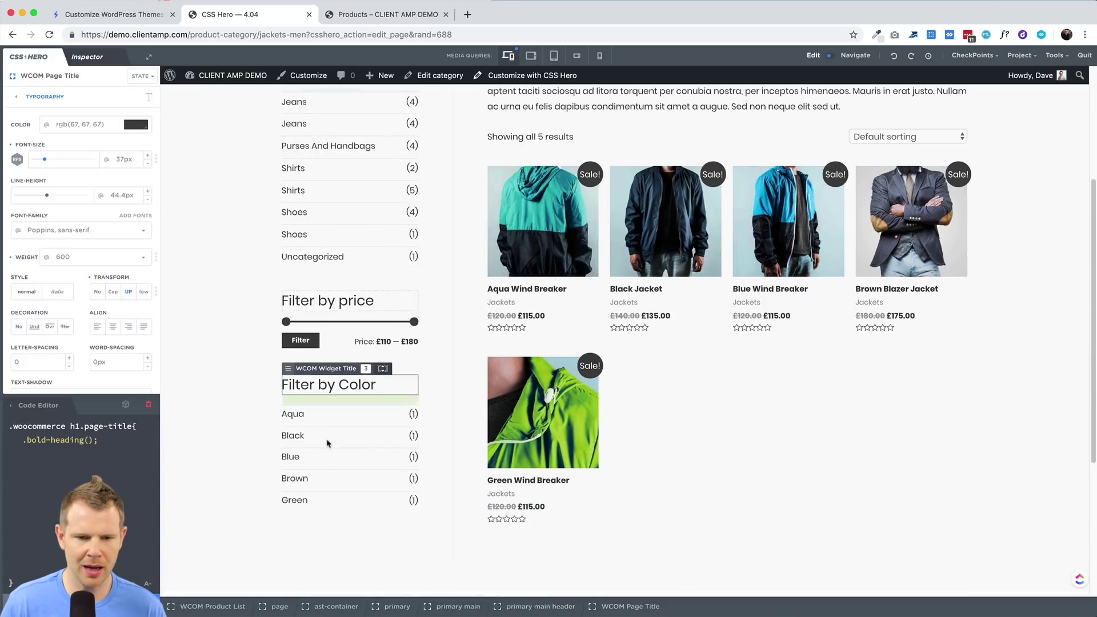
- Select a sidebar widget title and apply bold-heading, then delete it from the code so widget titles revert
{"action": "left_click", "coordinate": [328, 385]}
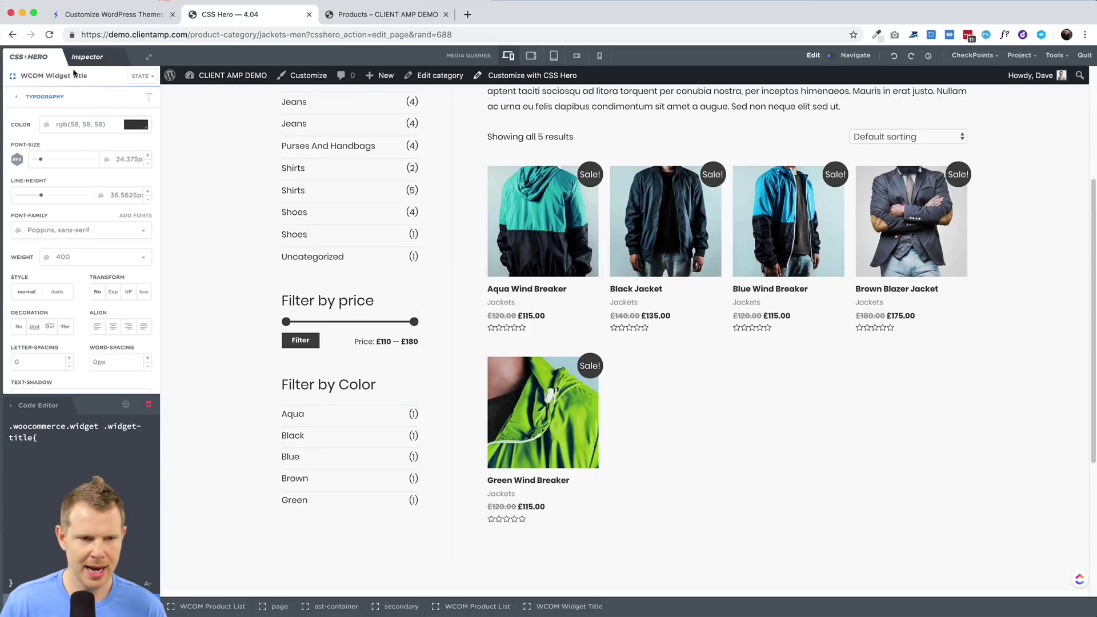
{"action": "left_click", "coordinate": [20, 105]}
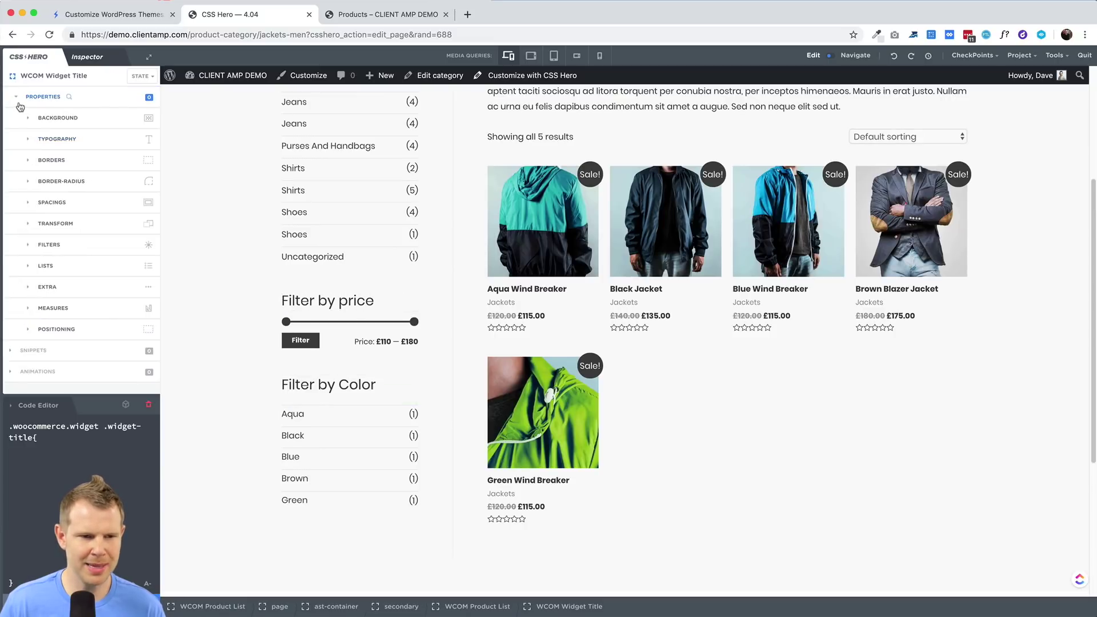
{"action": "left_click", "coordinate": [17, 97]}
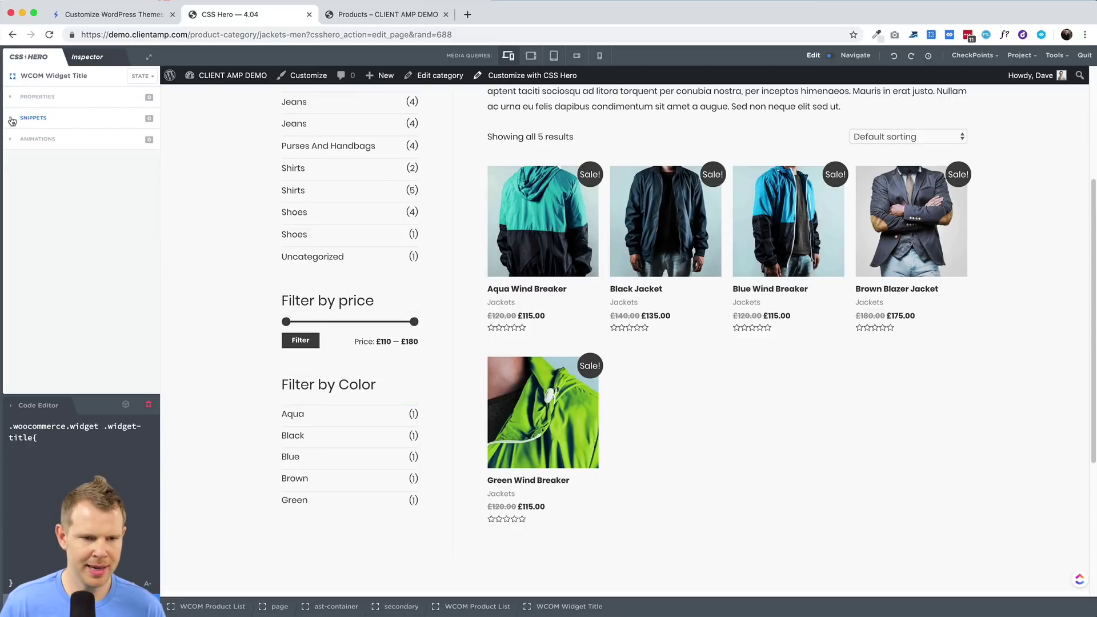
{"action": "left_click", "coordinate": [12, 120]}
{"action": "left_click", "coordinate": [58, 319]}
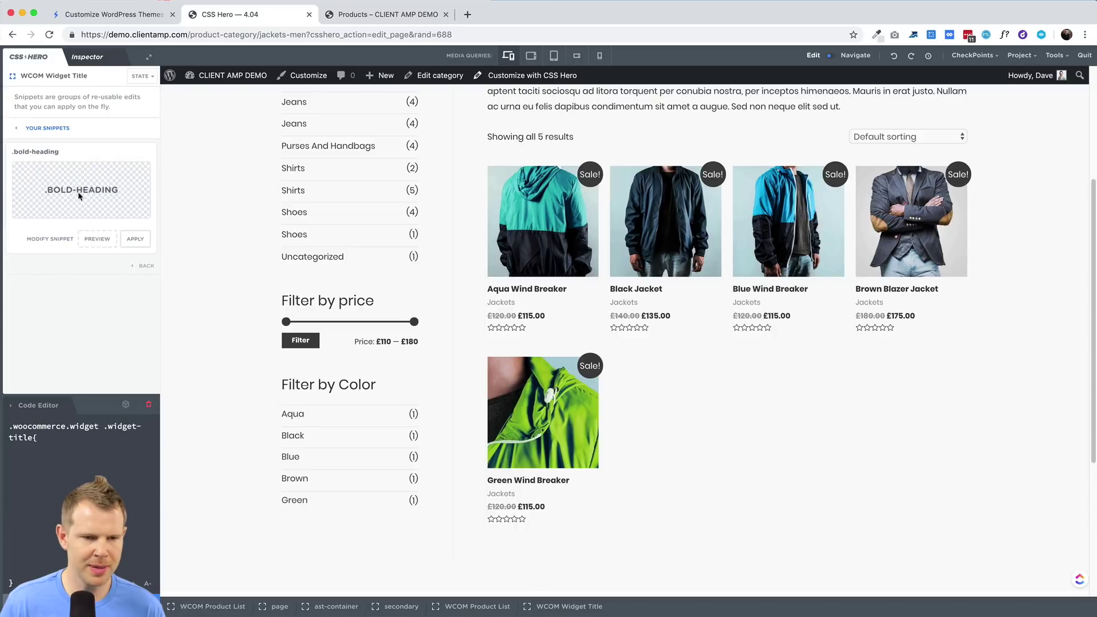
{"action": "left_click", "coordinate": [136, 239]}
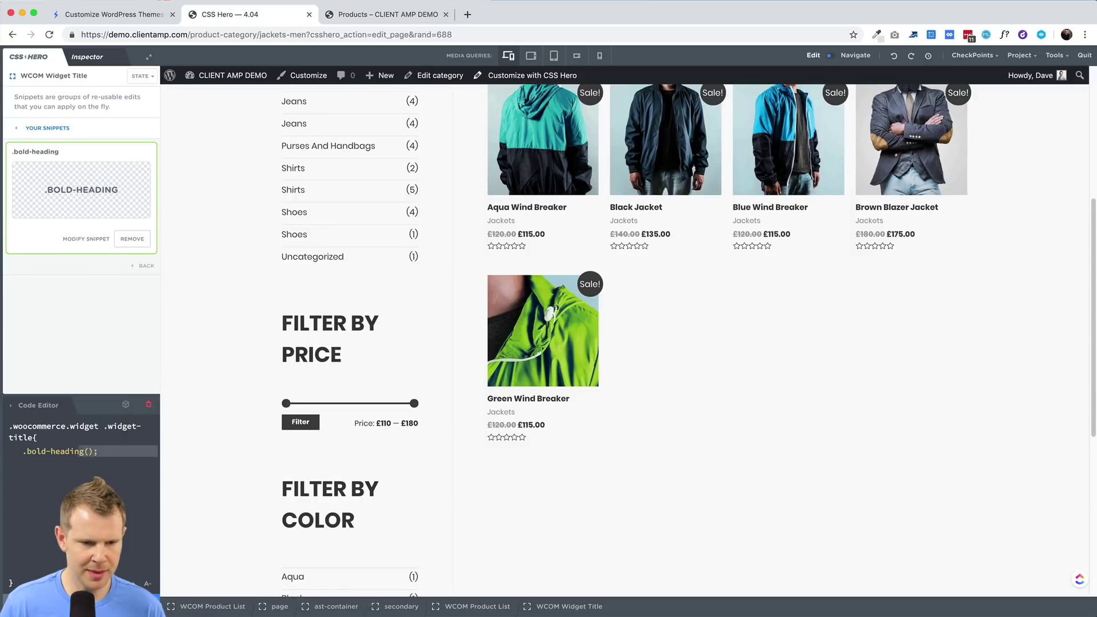
{"action": "left_click", "coordinate": [80, 451]}
{"action": "key", "text": "BackSpace"}
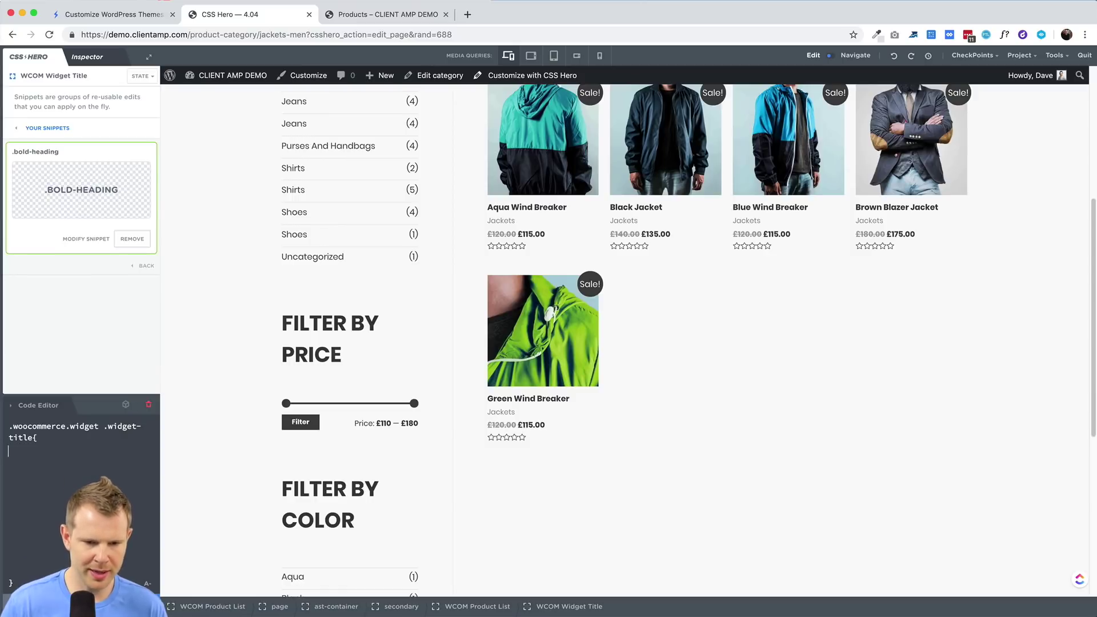
- Restrict the edit to the Filter by price title only and apply bold-heading to it
{"action": "left_click", "coordinate": [382, 315]}
{"action": "left_click", "coordinate": [396, 317]}
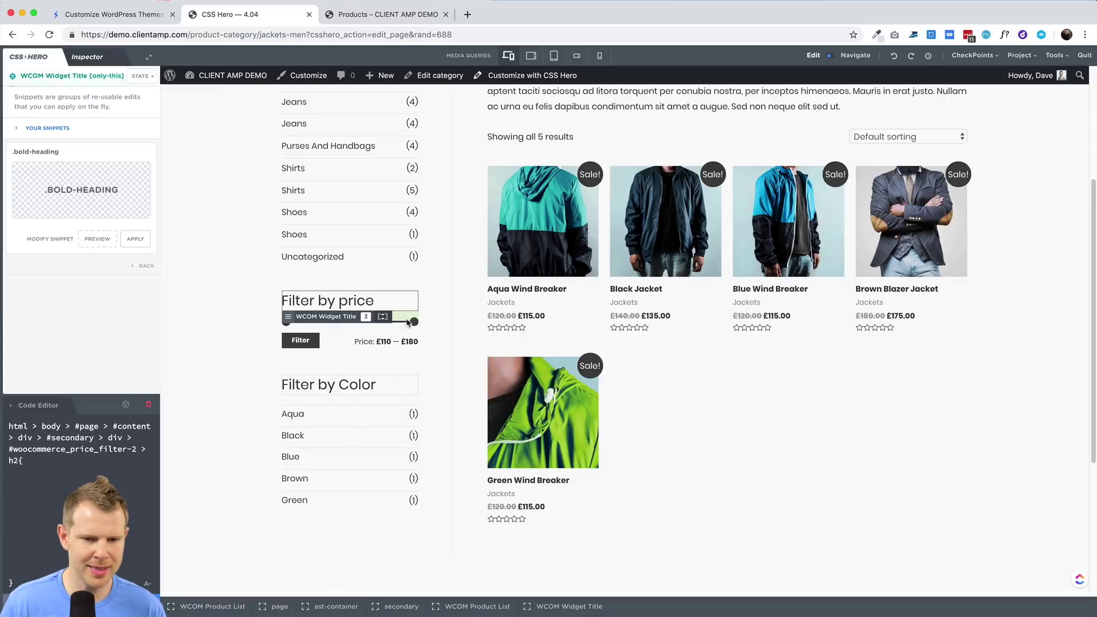
{"action": "left_click", "coordinate": [135, 239]}
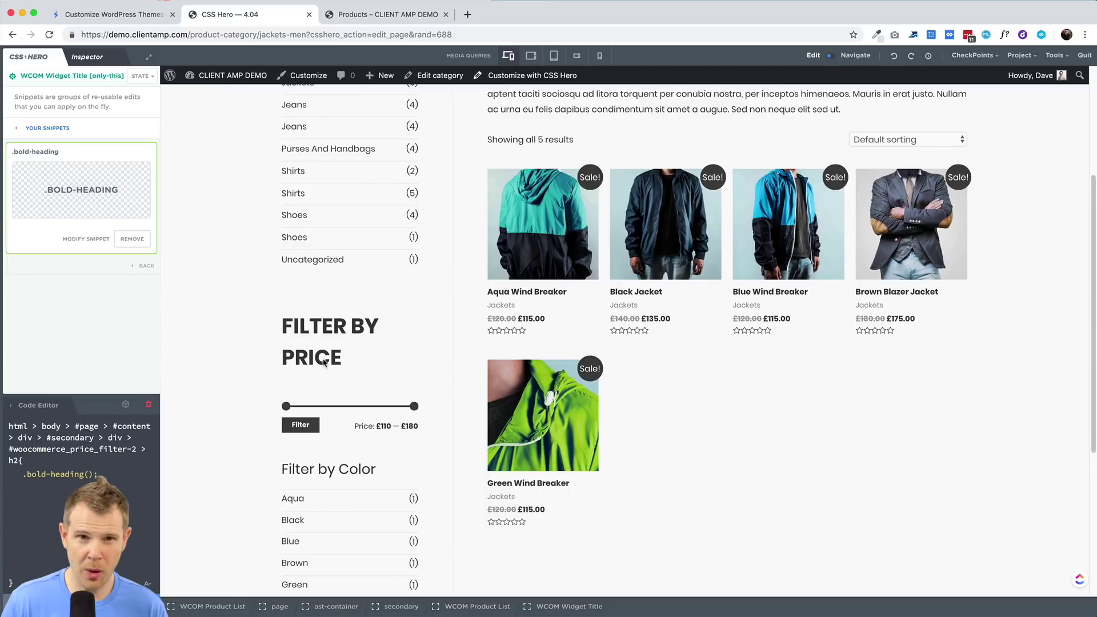
{"action": "scroll", "coordinate": [325, 364], "scroll_direction": "up", "scroll_amount": 4}
{"action": "scroll", "coordinate": [324, 363], "scroll_direction": "down", "scroll_amount": 5}
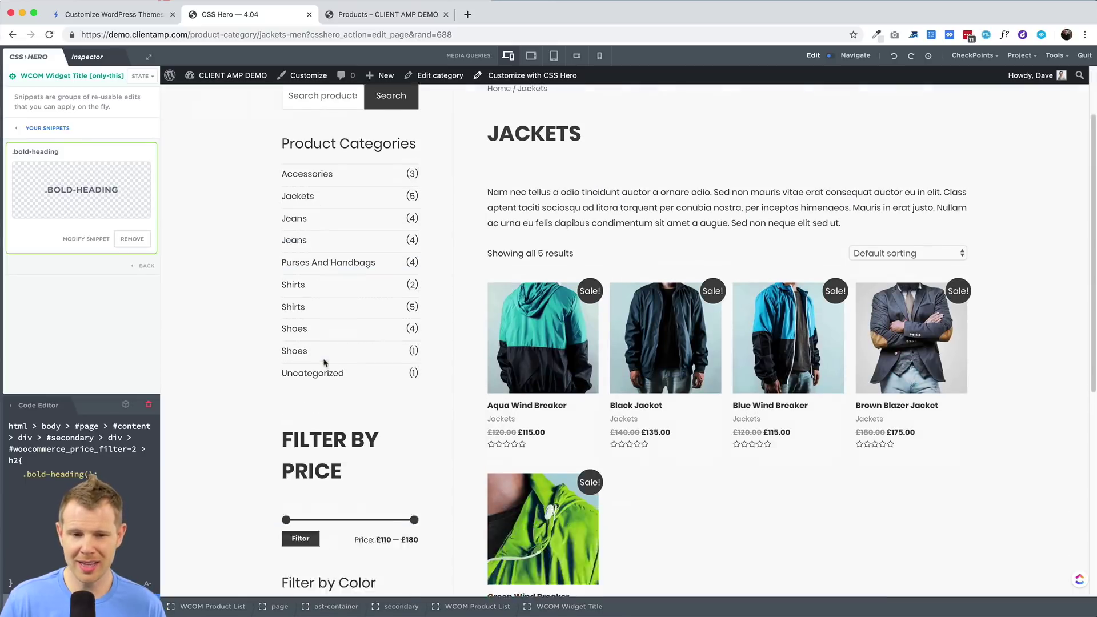
{"action": "scroll", "coordinate": [521, 284], "scroll_direction": "up", "scroll_amount": 5}
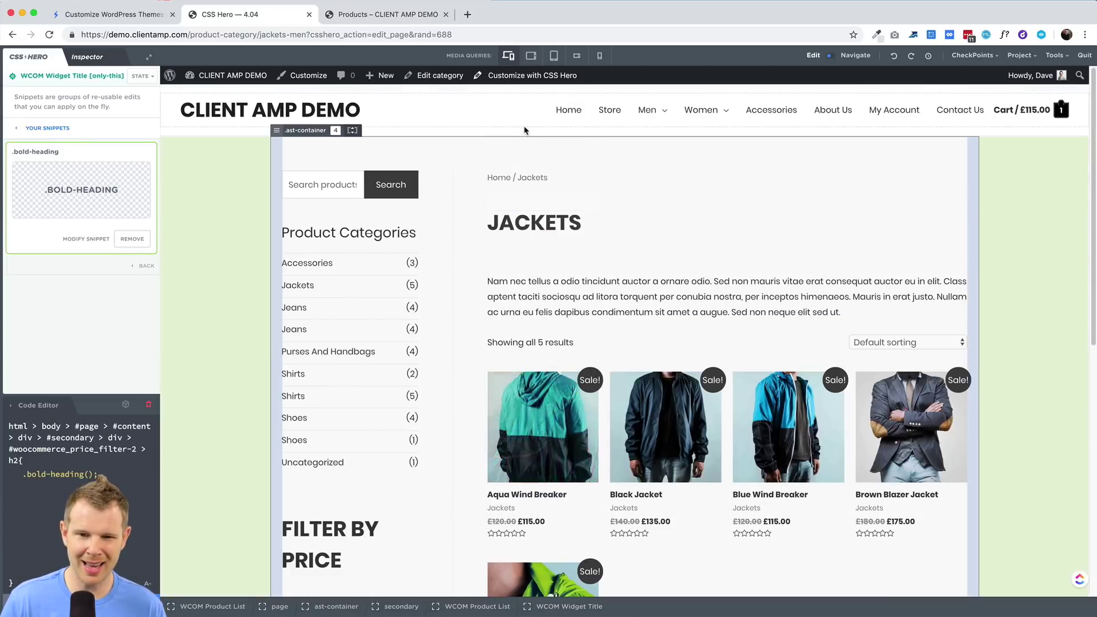
- Select the Jackets page title and raise its font size to 70px in Typography
{"action": "left_click", "coordinate": [600, 235]}
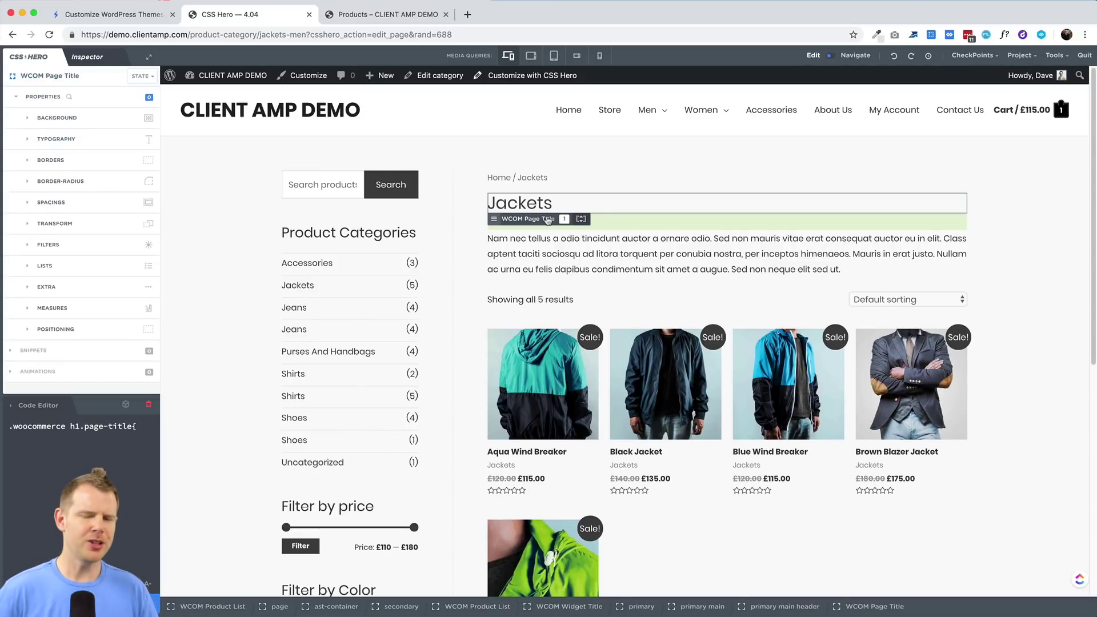
{"action": "left_click", "coordinate": [32, 140]}
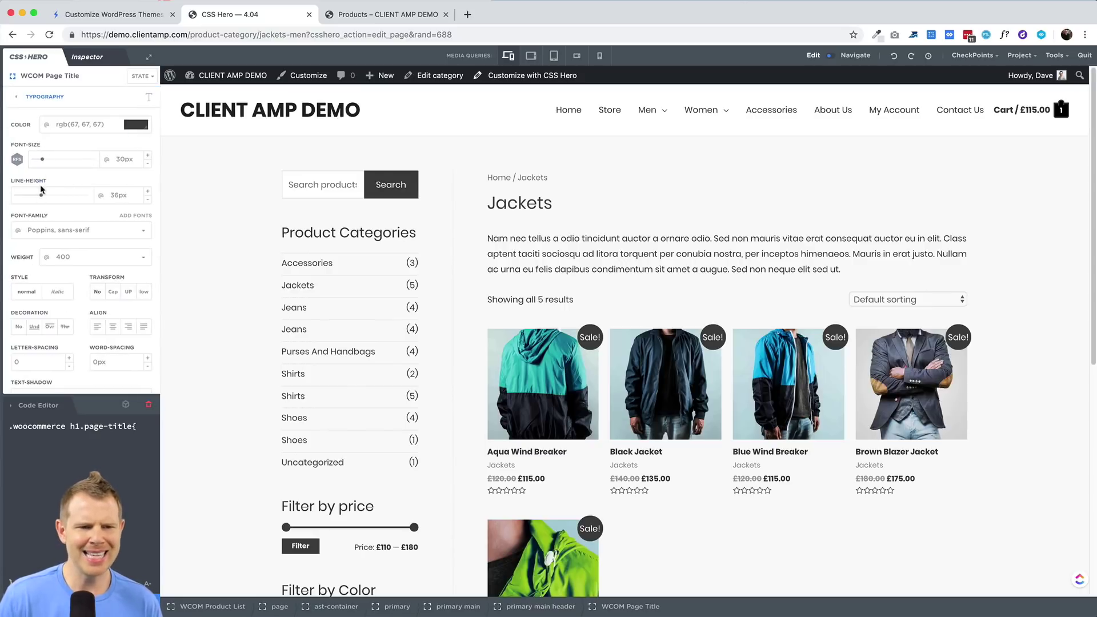
{"action": "left_click_drag", "start_coordinate": [42, 164], "coordinate": [54, 164]}
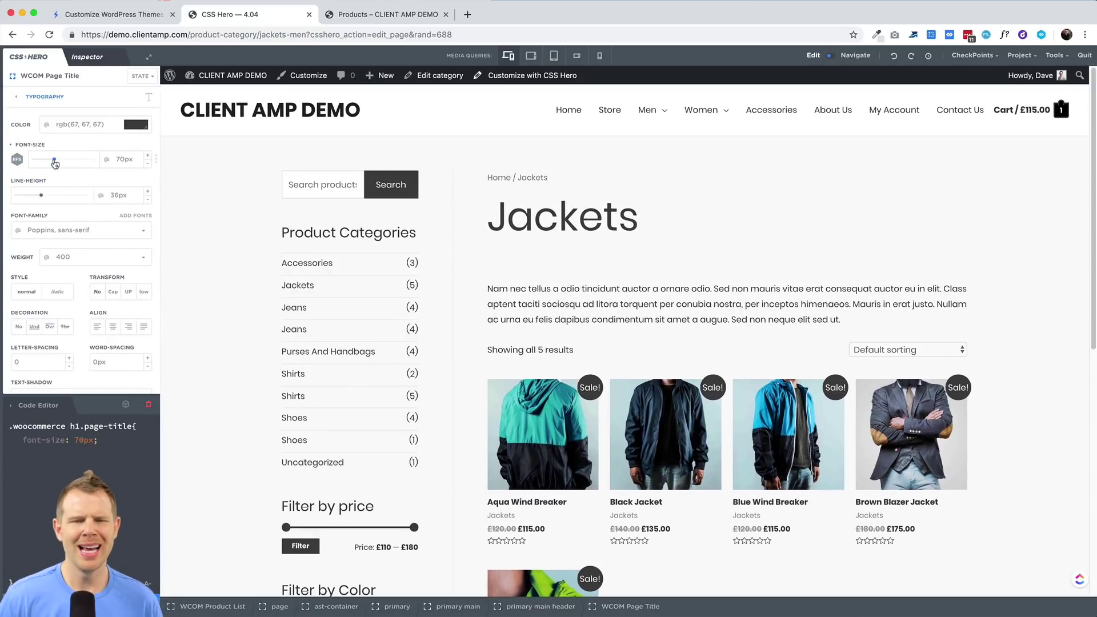
- Set the title's font size to 41px, 31px, 19px, 7px for 1024/768/568/320px widths, then return to desktop
{"action": "left_click", "coordinate": [532, 56]}
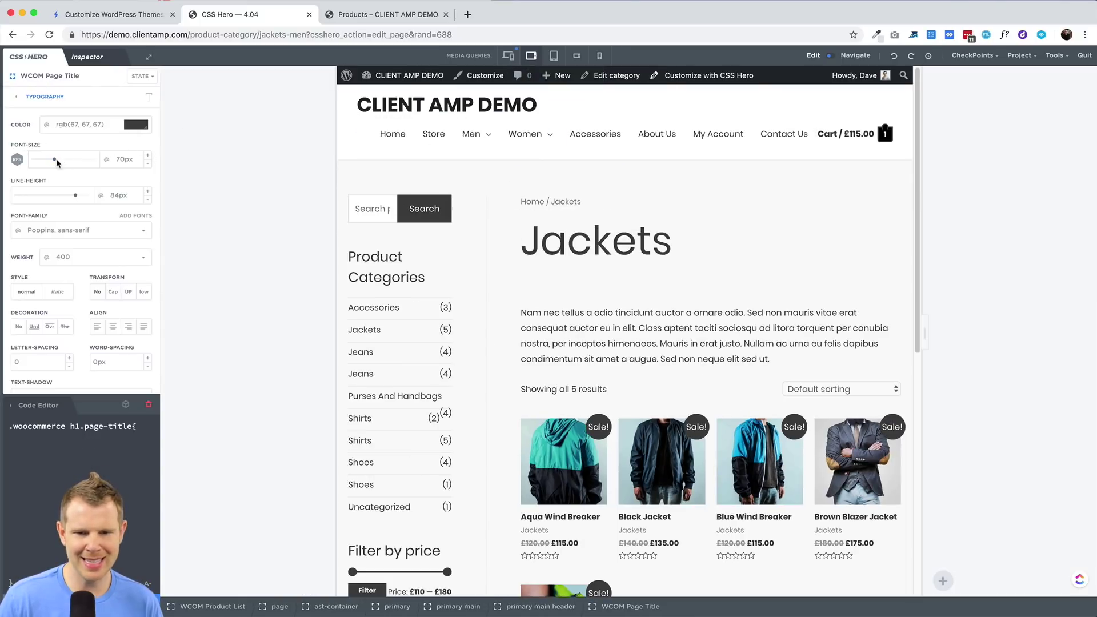
{"action": "left_click_drag", "start_coordinate": [53, 161], "coordinate": [46, 165]}
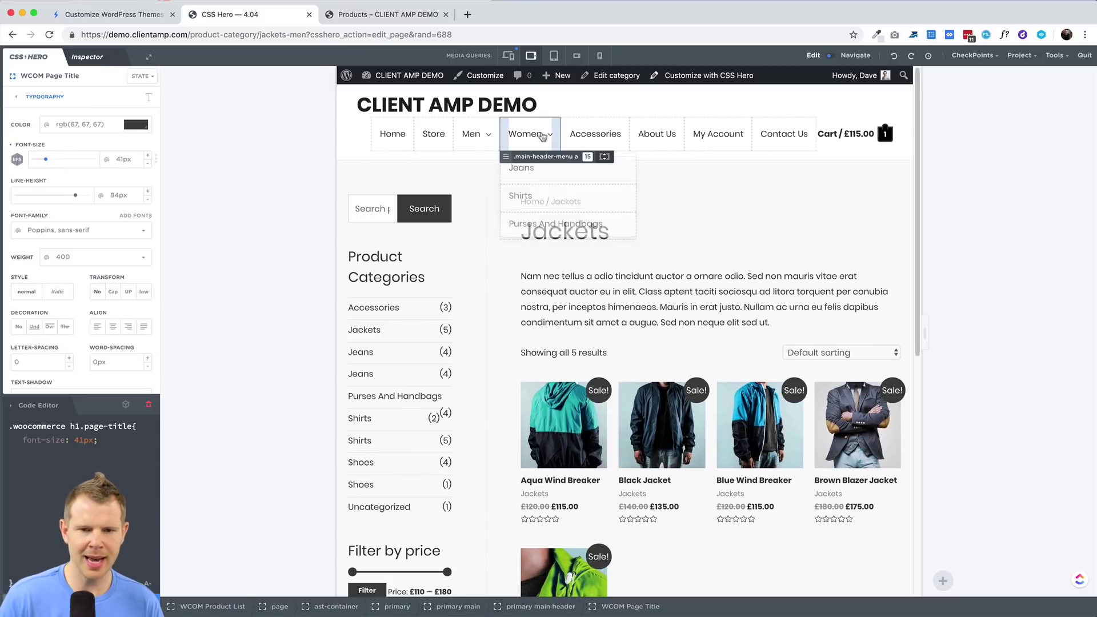
{"action": "left_click", "coordinate": [555, 56]}
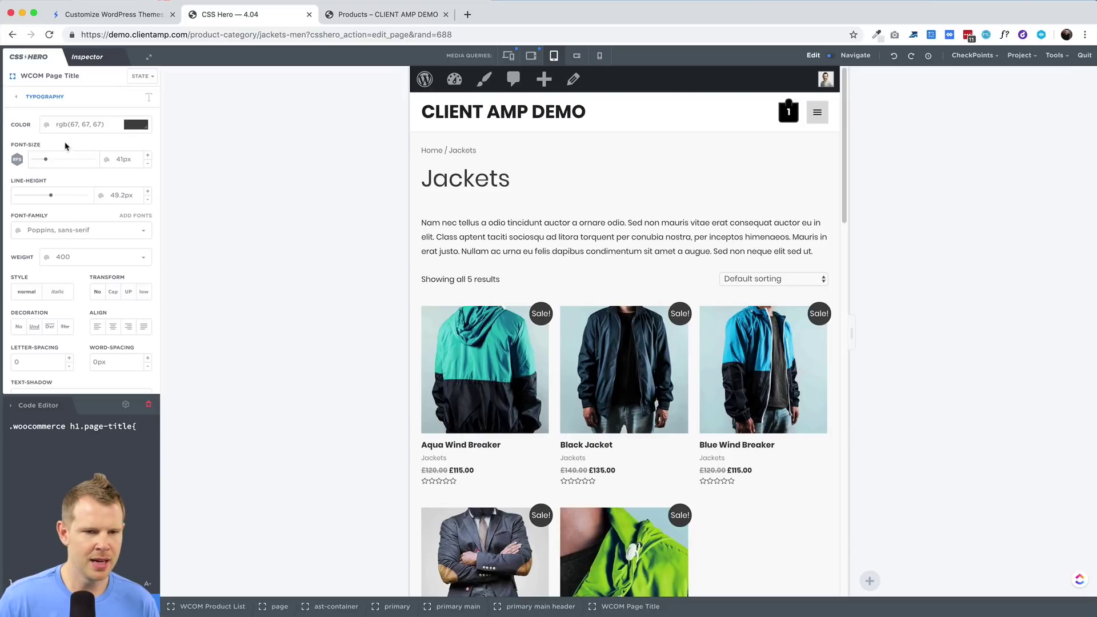
{"action": "left_click_drag", "start_coordinate": [46, 161], "coordinate": [41, 161]}
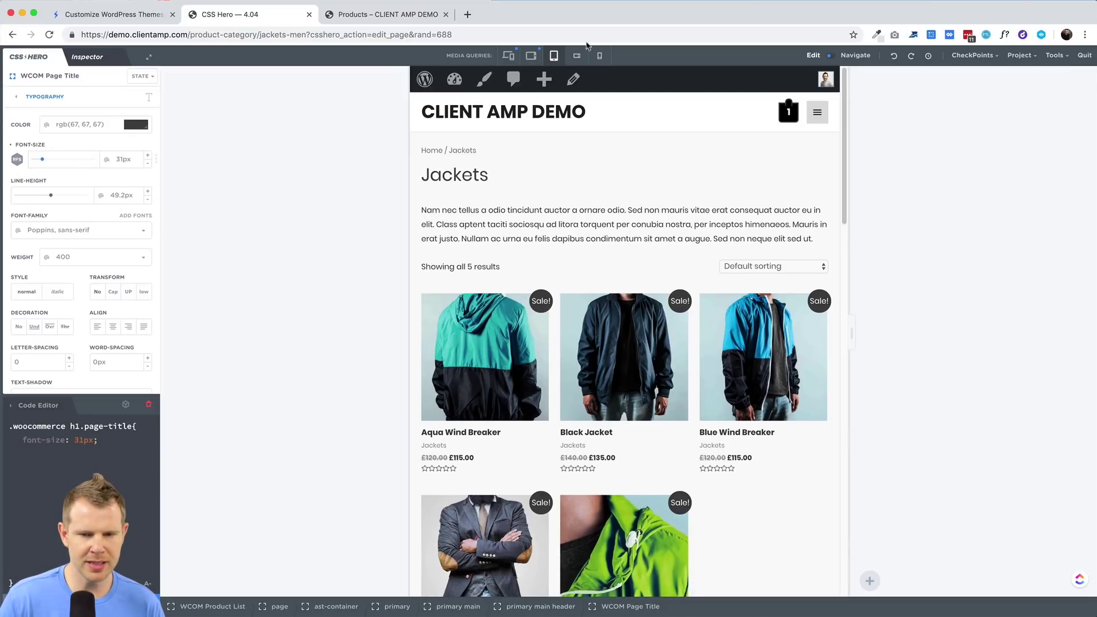
{"action": "left_click", "coordinate": [574, 56]}
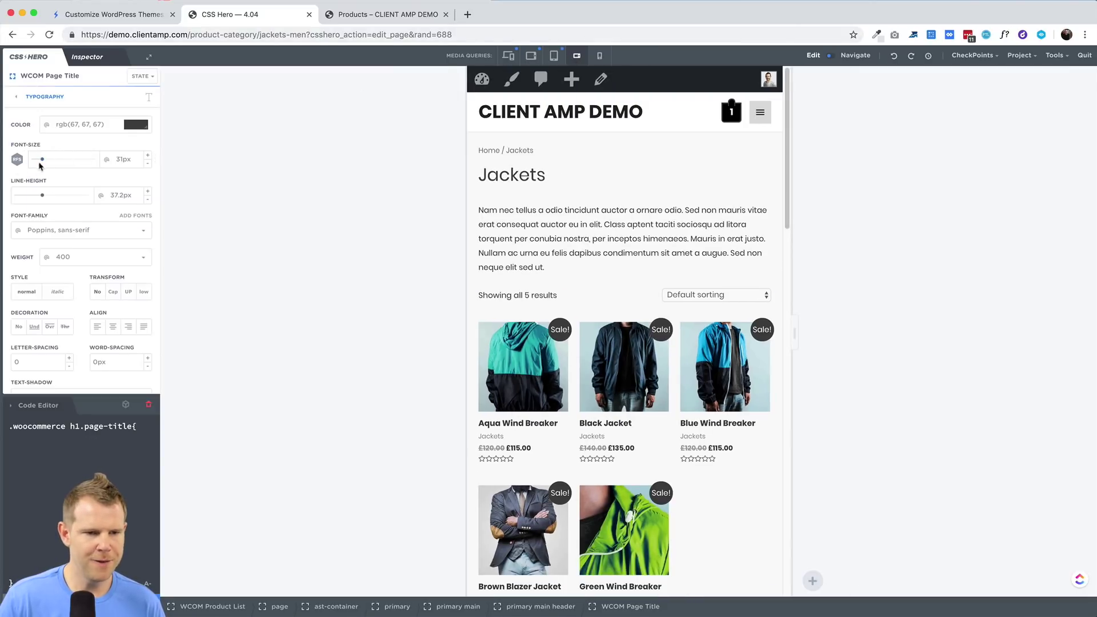
{"action": "left_click_drag", "start_coordinate": [39, 162], "coordinate": [39, 163]}
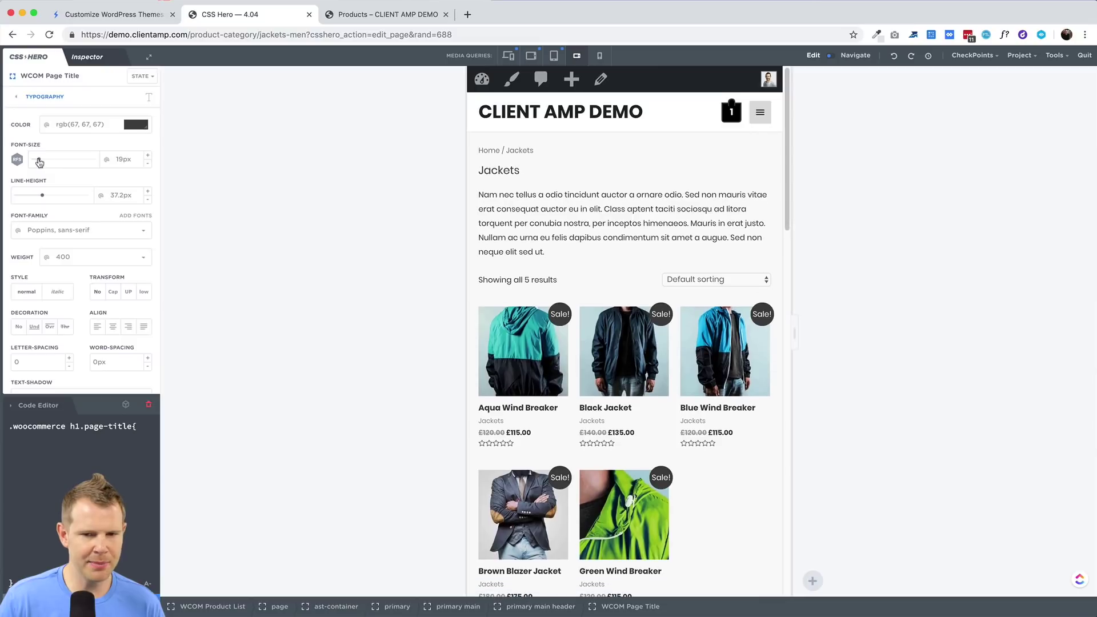
{"action": "left_click", "coordinate": [599, 55]}
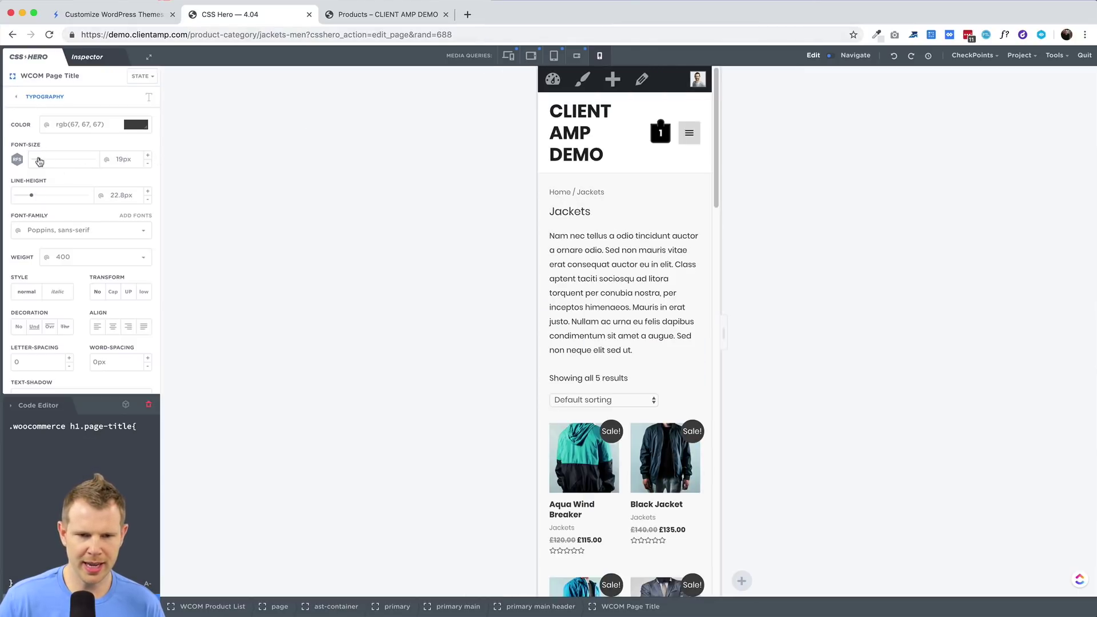
{"action": "left_click_drag", "start_coordinate": [39, 162], "coordinate": [35, 163]}
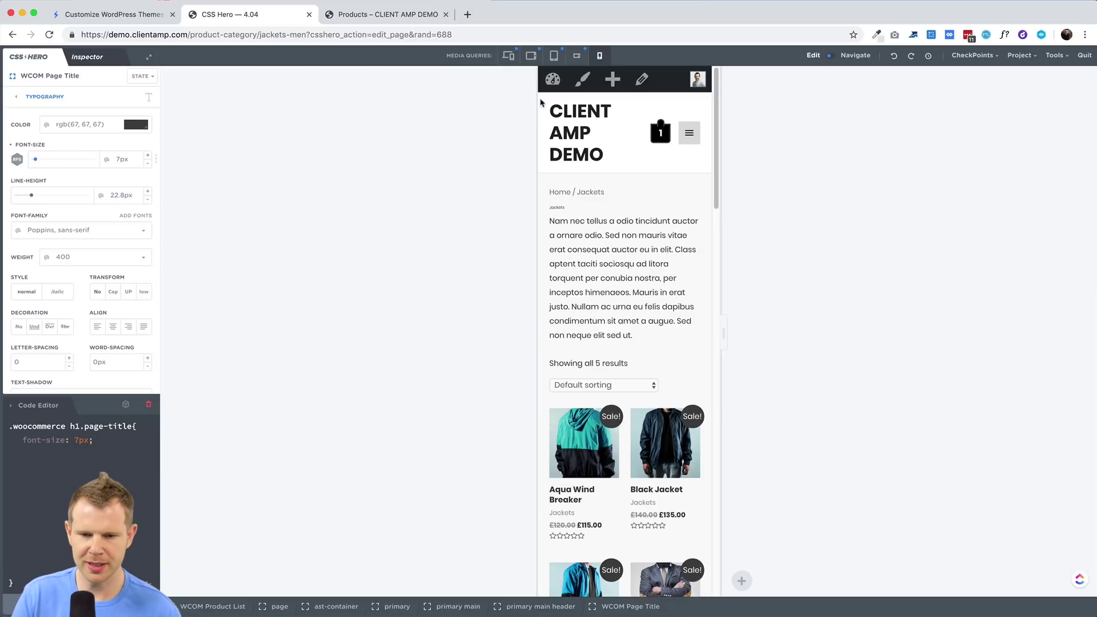
{"action": "left_click", "coordinate": [554, 56]}
{"action": "left_click", "coordinate": [508, 55]}
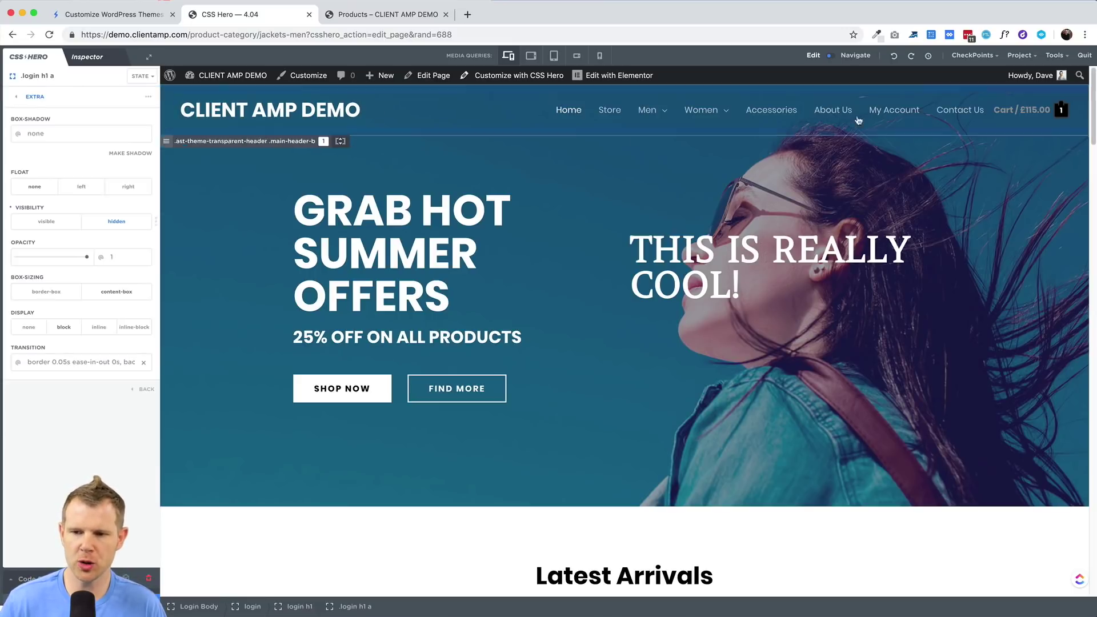
- Open the WordPress login page for styling via Tools and select its WordPress logo
{"action": "left_click", "coordinate": [1054, 54]}
{"action": "left_click", "coordinate": [1047, 98]}
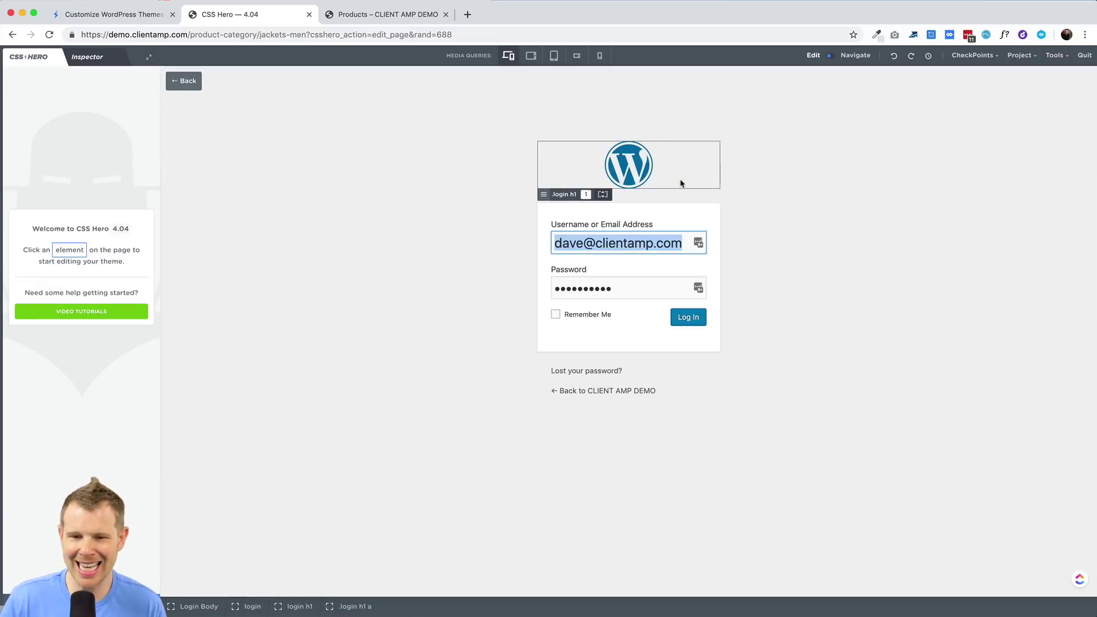
{"action": "left_click", "coordinate": [637, 167]}
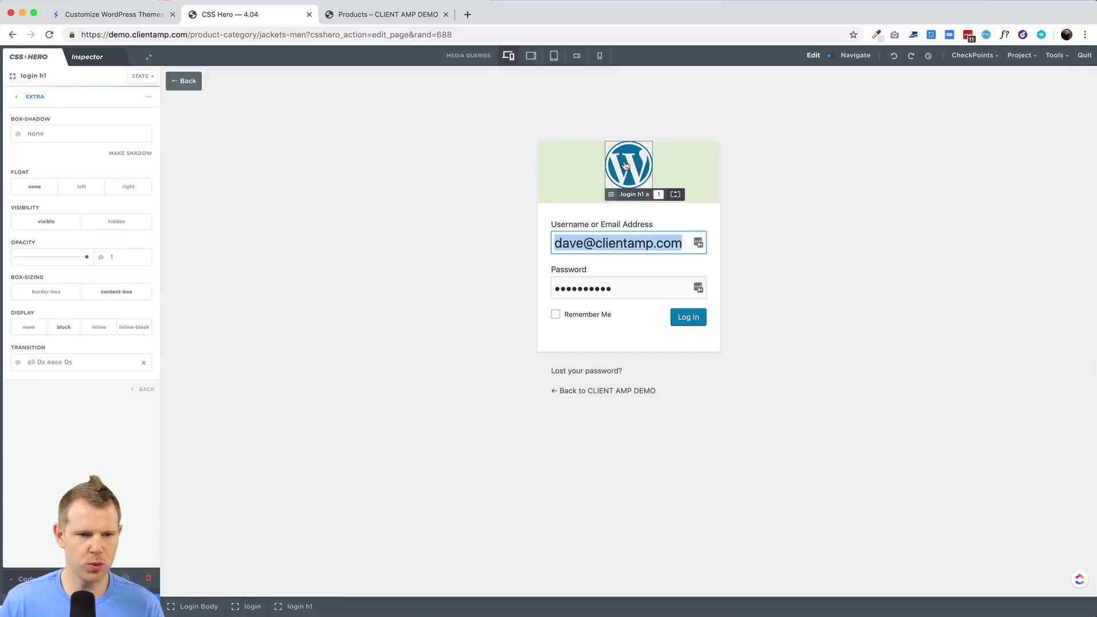
- Under Extra, set the logo's Visibility to hidden and Display to block so its space remains
{"action": "left_click", "coordinate": [17, 98]}
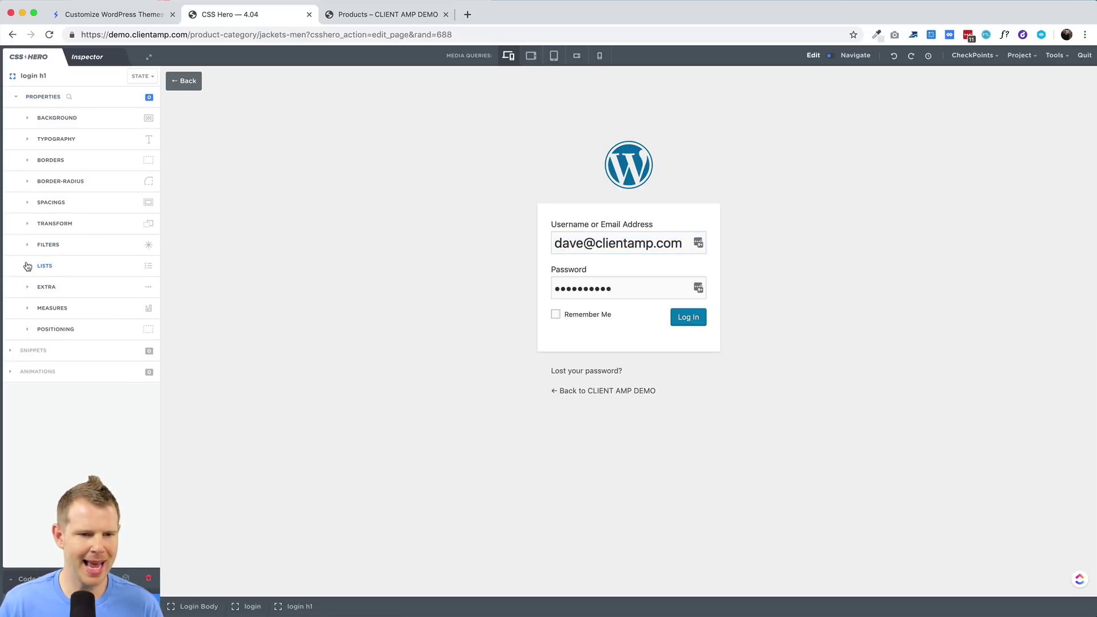
{"action": "left_click", "coordinate": [29, 287]}
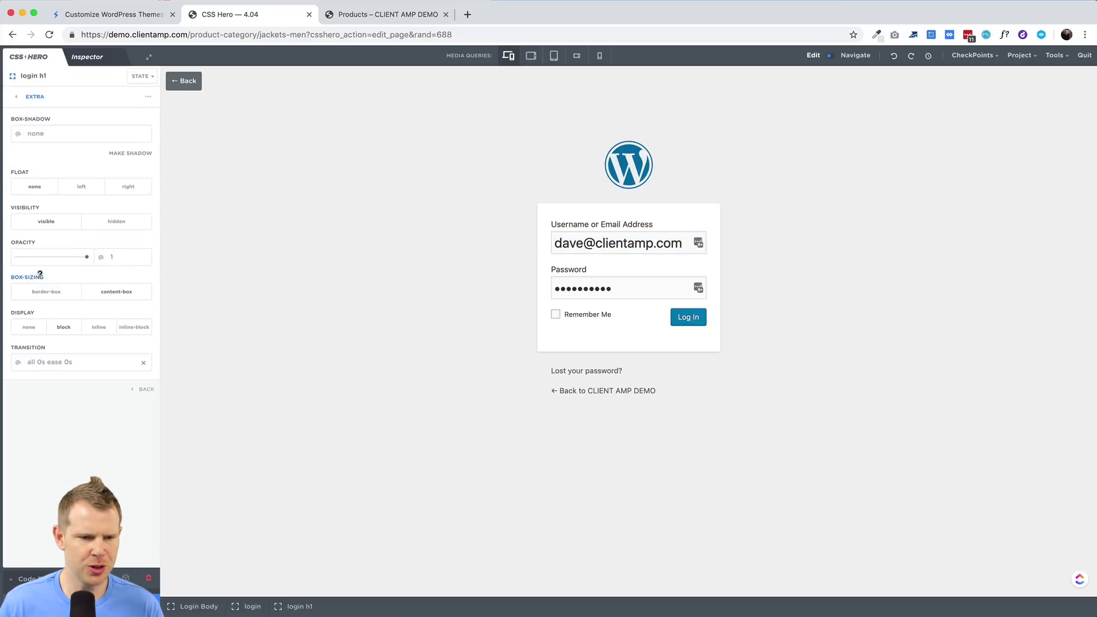
{"action": "left_click", "coordinate": [23, 330]}
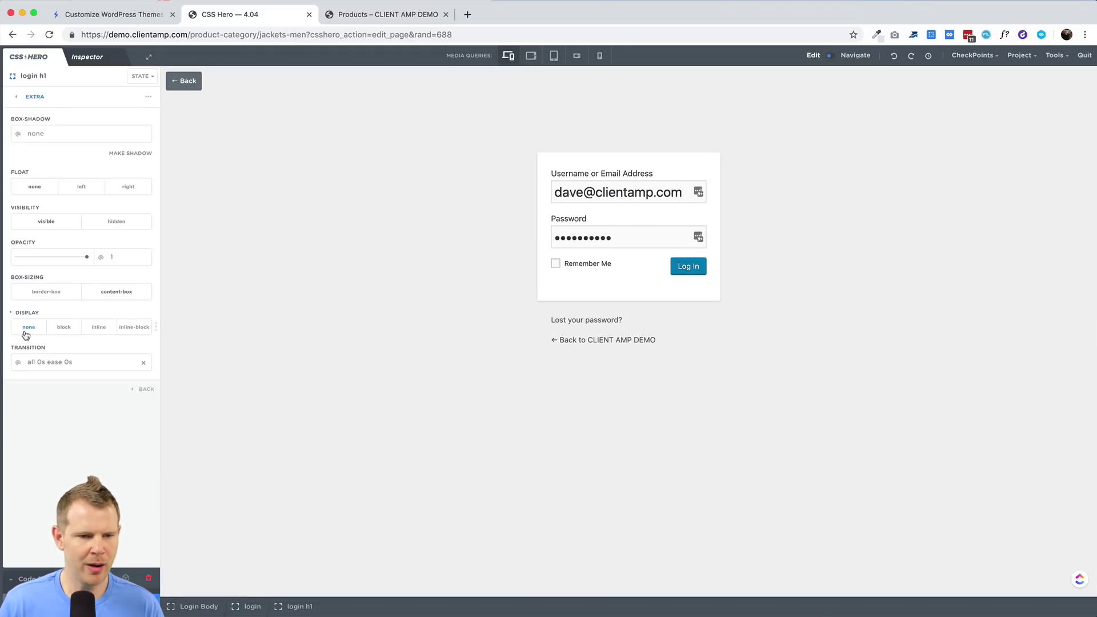
{"action": "left_click", "coordinate": [122, 222]}
{"action": "left_click", "coordinate": [71, 329]}
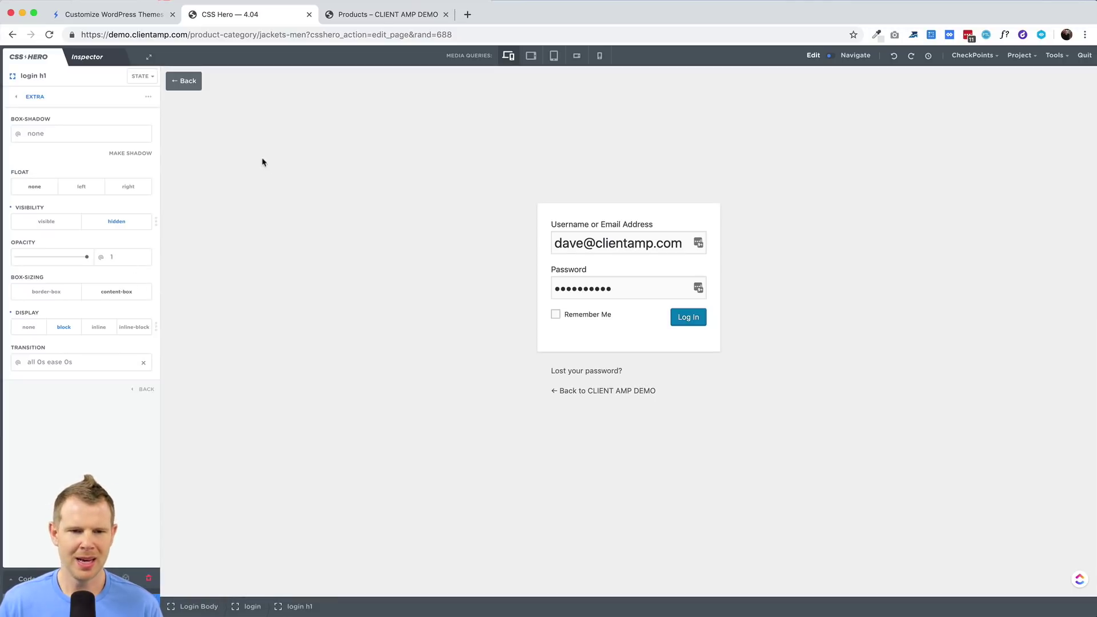
- Select the login page body and search its Background images on Unsplash for 'bicycle'
{"action": "left_click", "coordinate": [236, 157]}
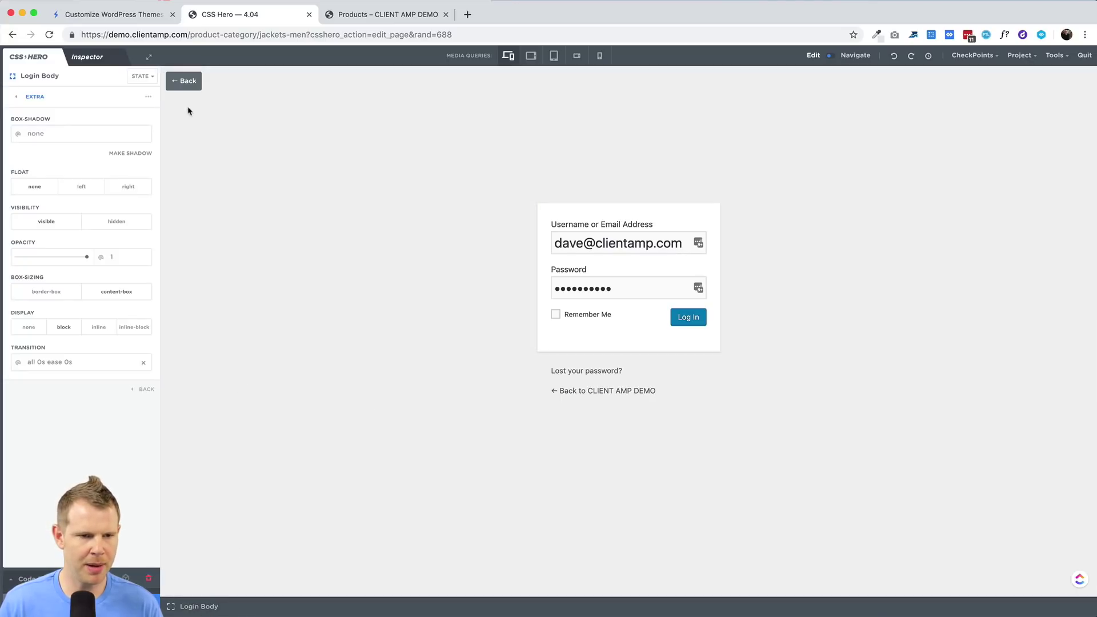
{"action": "left_click", "coordinate": [16, 98]}
{"action": "left_click", "coordinate": [33, 119]}
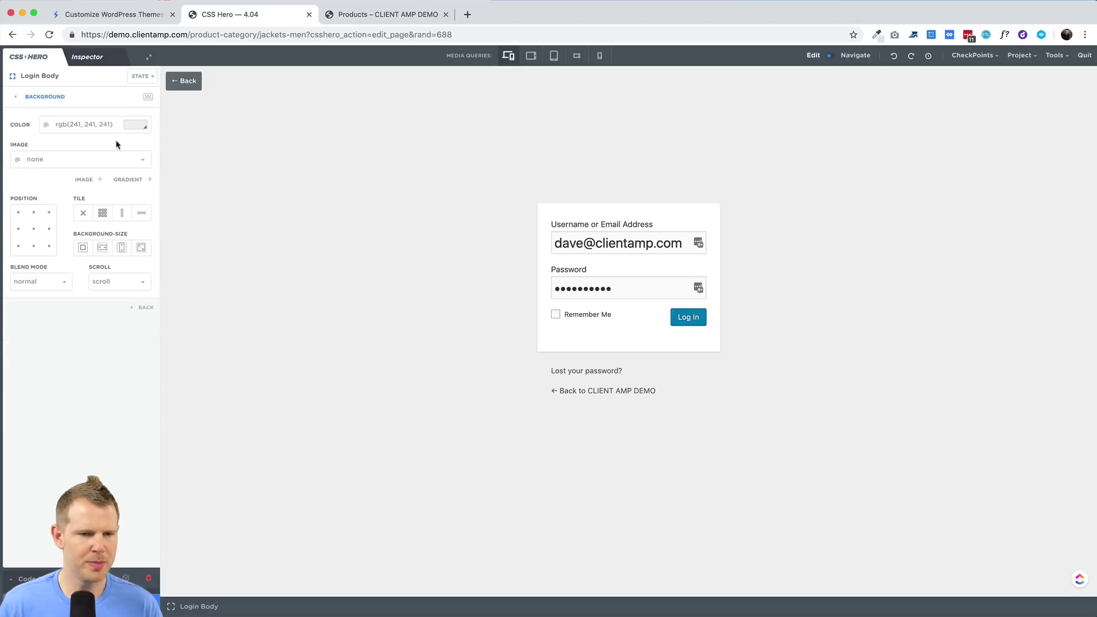
{"action": "left_click", "coordinate": [100, 182]}
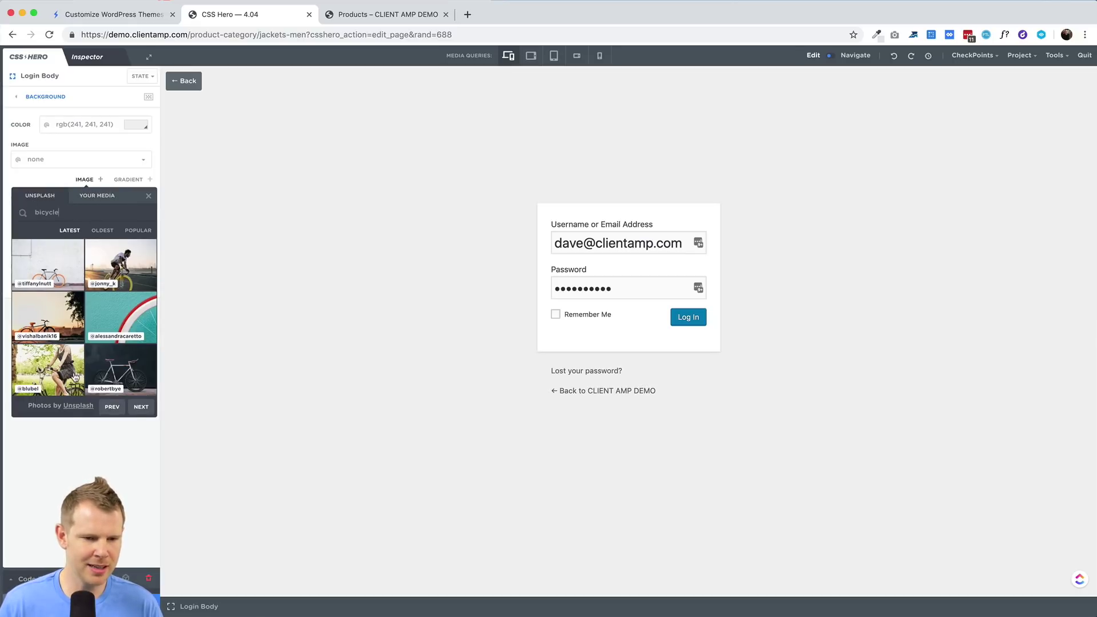
- Apply the Large cyclist photo as background, sized to cover and positioned bottom-center
{"action": "left_click", "coordinate": [121, 262]}
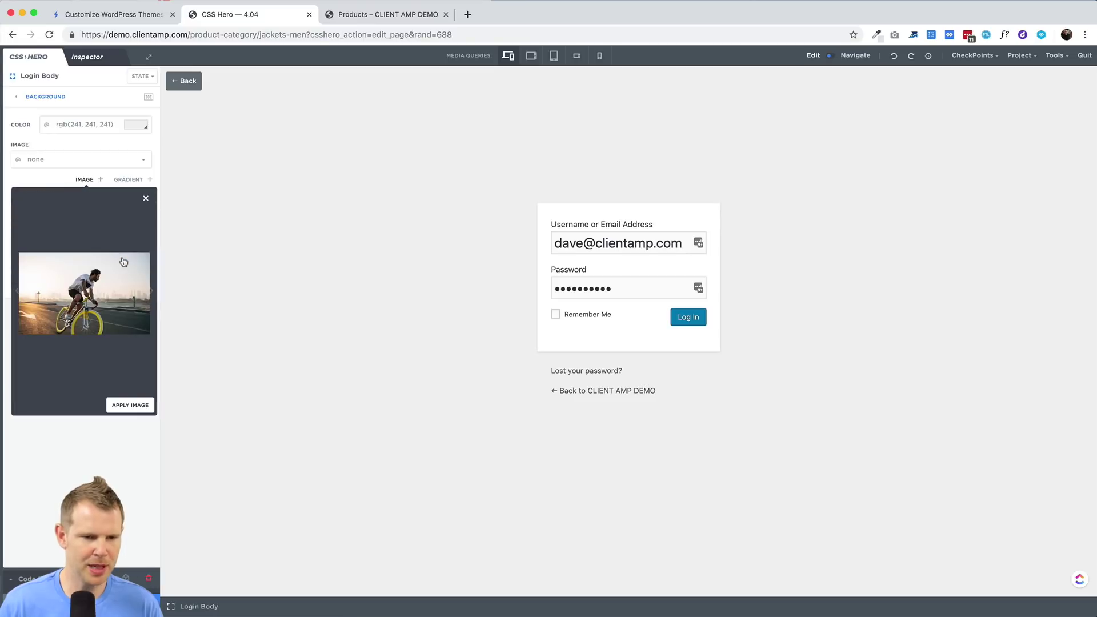
{"action": "left_click", "coordinate": [135, 409]}
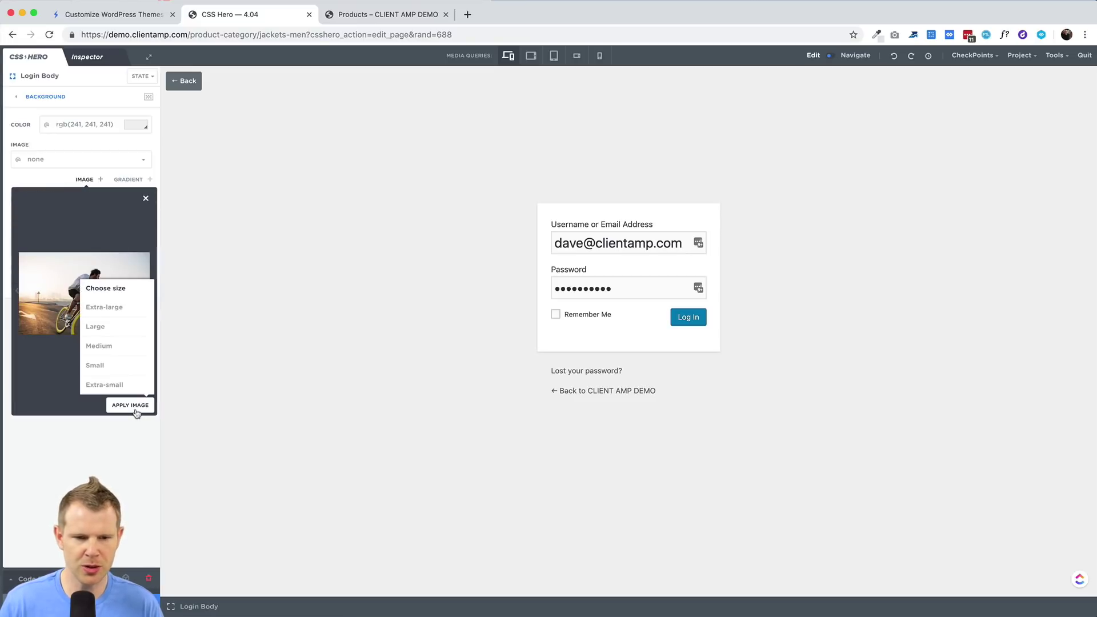
{"action": "left_click", "coordinate": [96, 327]}
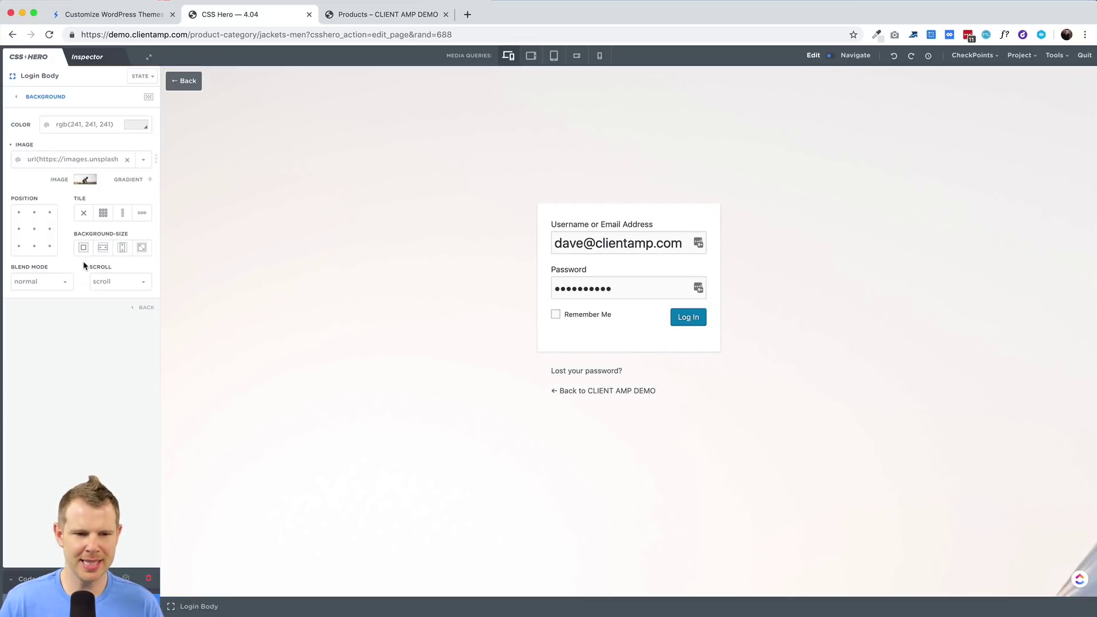
{"action": "left_click", "coordinate": [103, 249]}
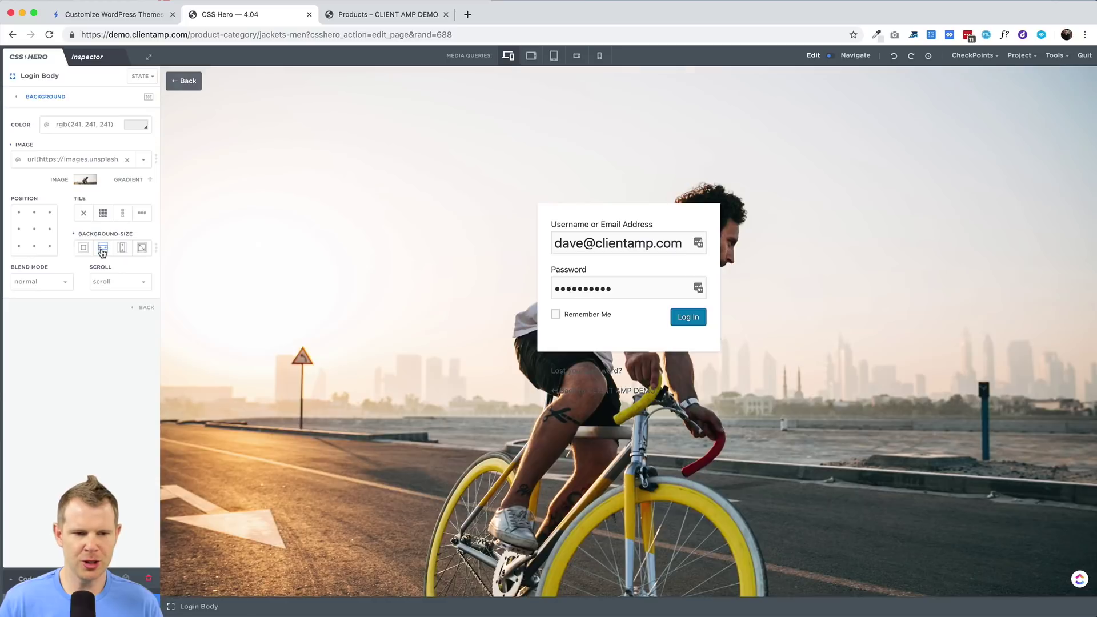
{"action": "left_click", "coordinate": [33, 247]}
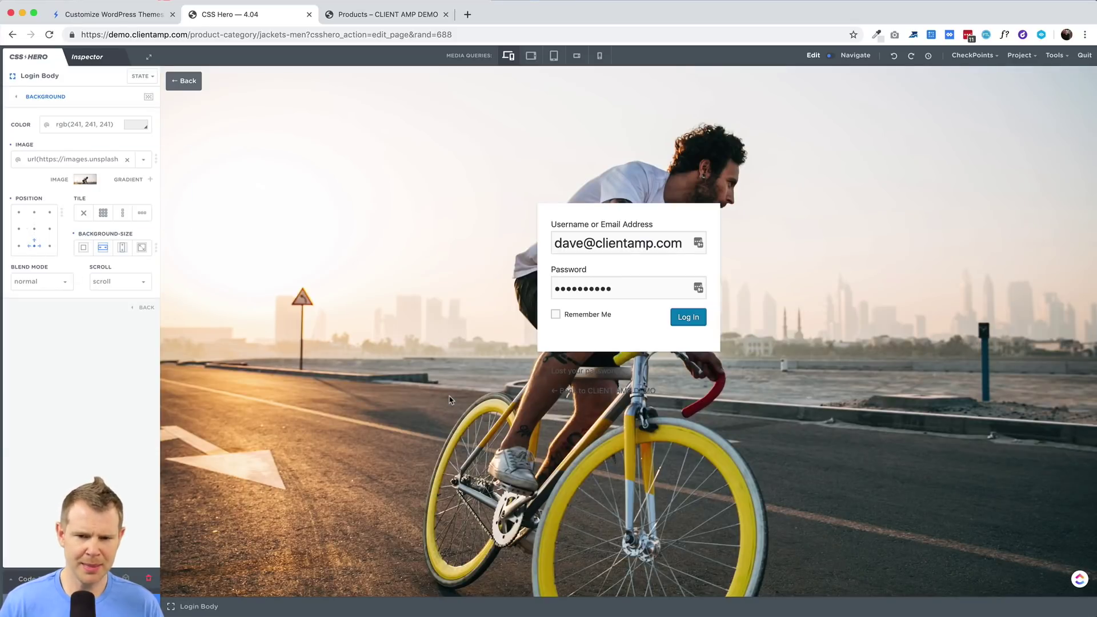
{"action": "left_click", "coordinate": [662, 214]}
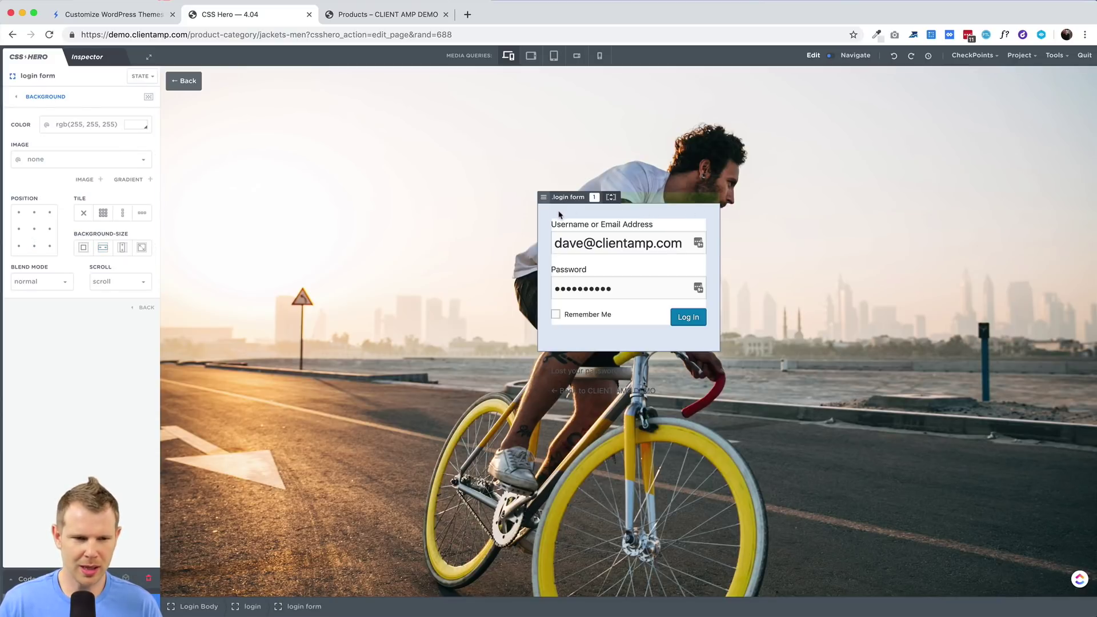
- Lower the login card's white background colour alpha to 0.67 for partial transparency
{"action": "mouse_move", "coordinate": [23, 120]}
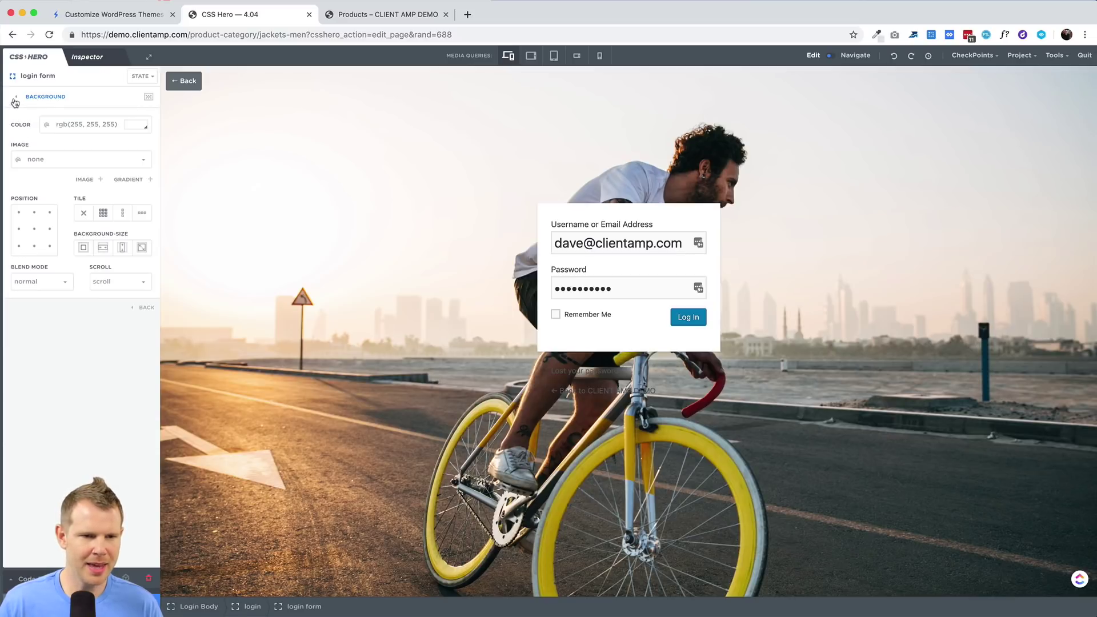
{"action": "left_click", "coordinate": [135, 130]}
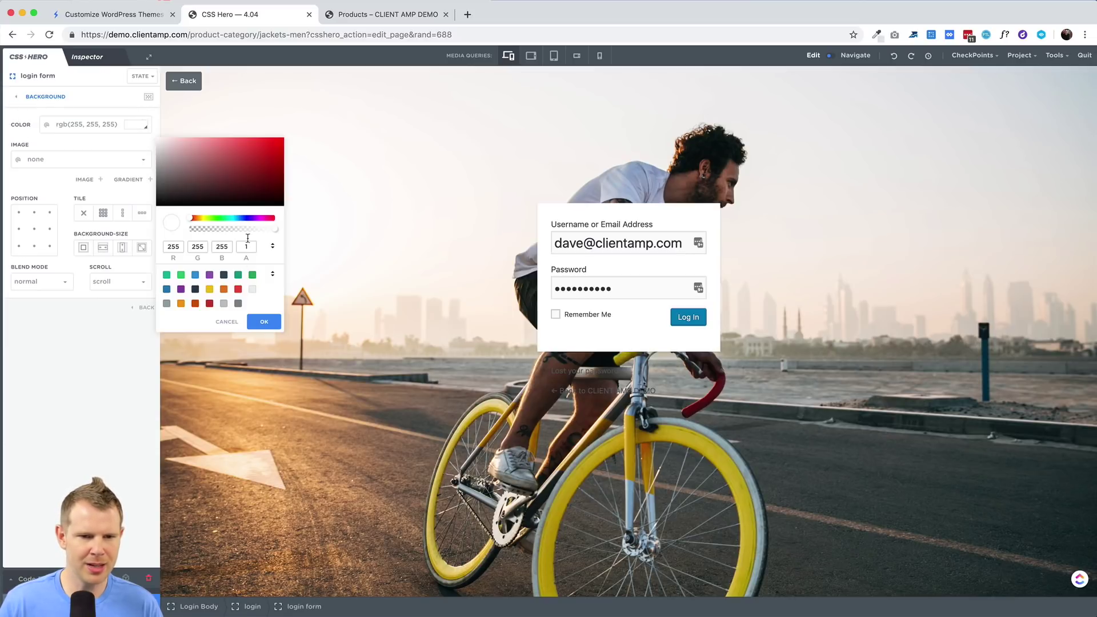
{"action": "left_click", "coordinate": [273, 232]}
{"action": "left_click_drag", "start_coordinate": [273, 231], "coordinate": [244, 234]}
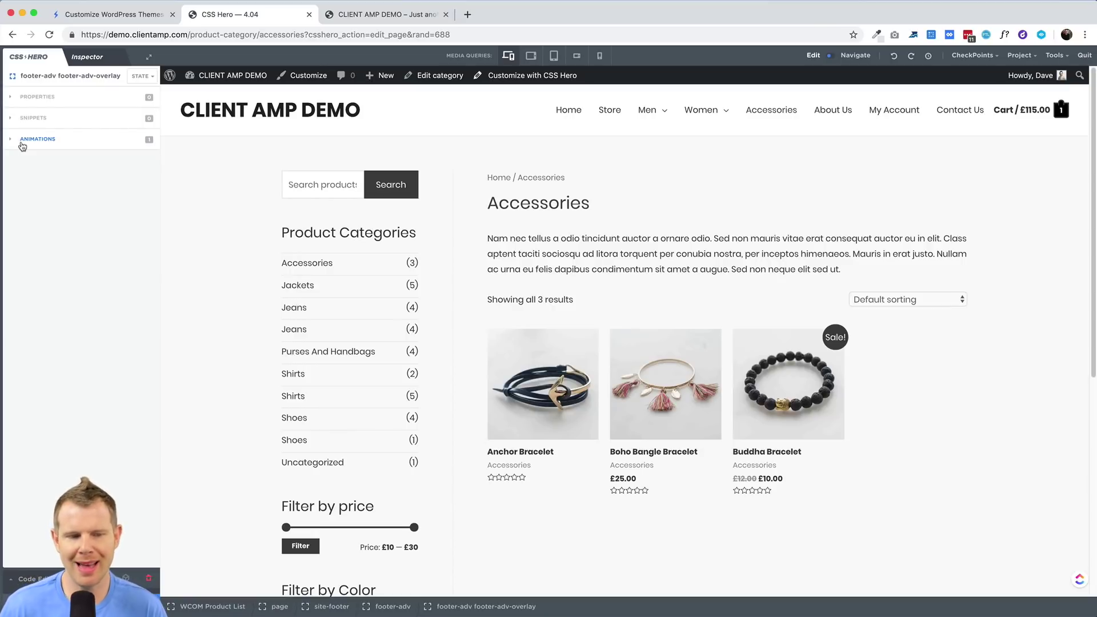
- Set the footer's On Reveal animation effect to Fade
{"action": "left_click", "coordinate": [50, 147]}
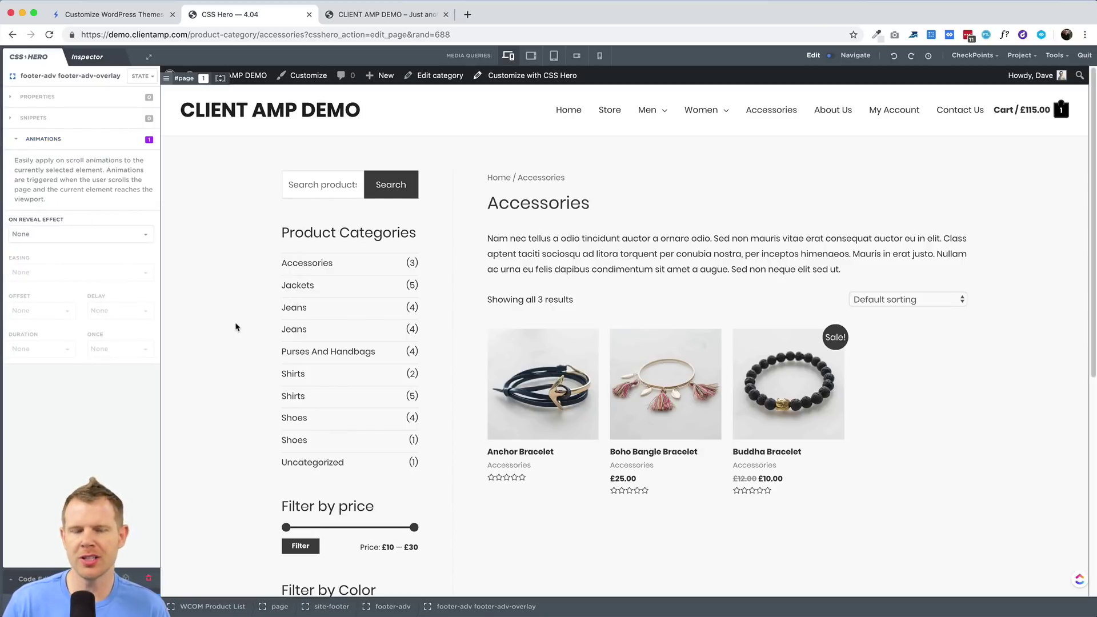
{"action": "scroll", "coordinate": [240, 325], "scroll_direction": "down", "scroll_amount": 3}
{"action": "scroll", "coordinate": [572, 389], "scroll_direction": "down", "scroll_amount": 4}
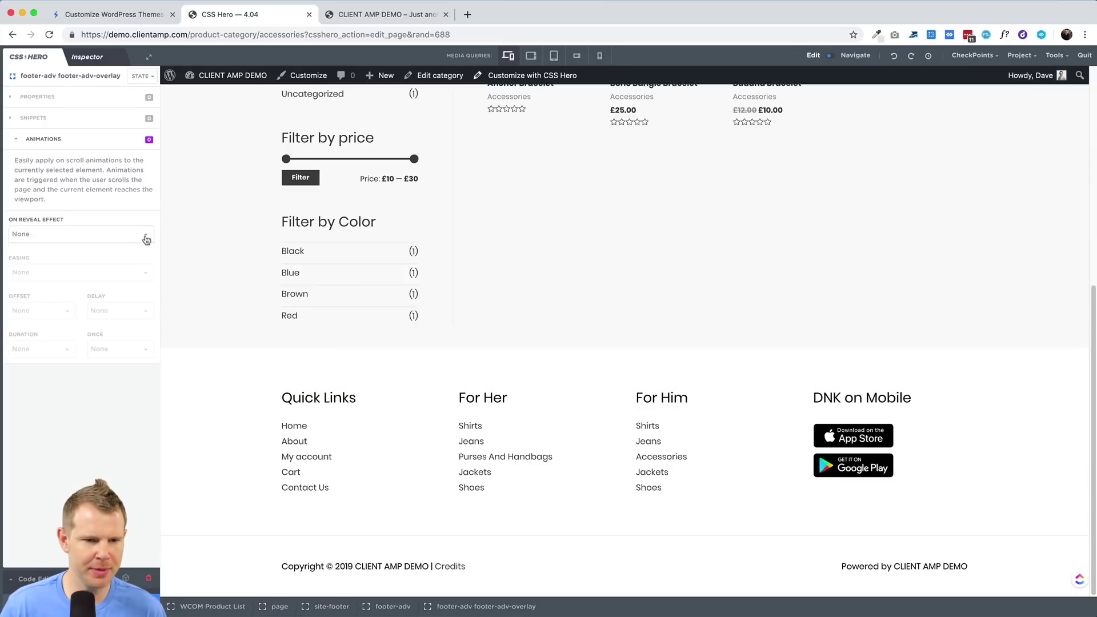
{"action": "left_click", "coordinate": [146, 239]}
{"action": "scroll", "coordinate": [80, 309], "scroll_direction": "down", "scroll_amount": 10}
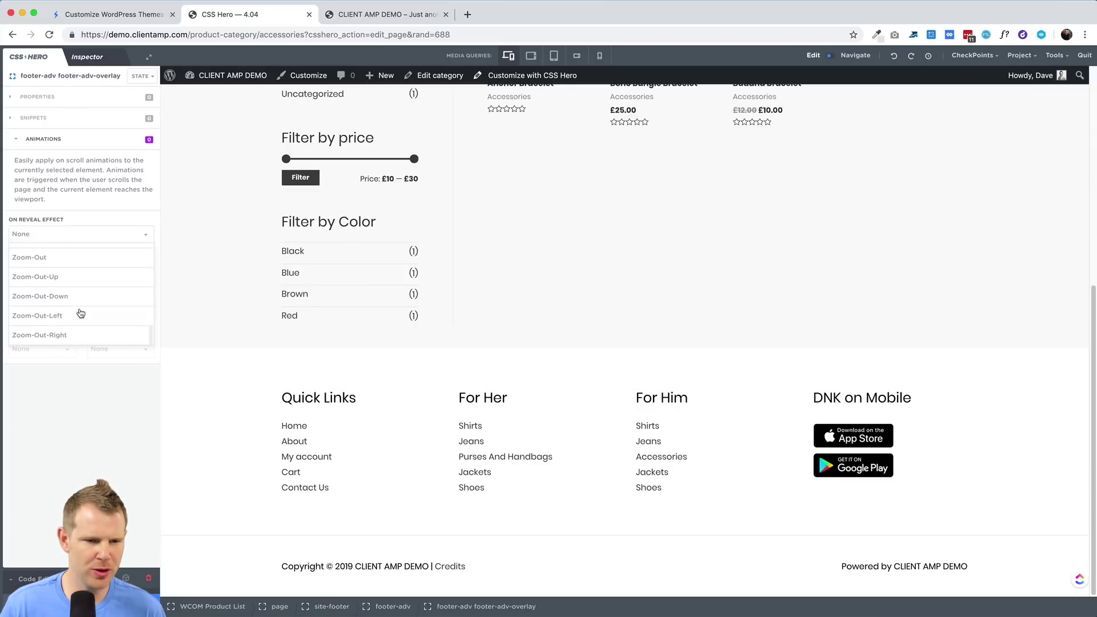
{"action": "scroll", "coordinate": [80, 313], "scroll_direction": "up", "scroll_amount": 10}
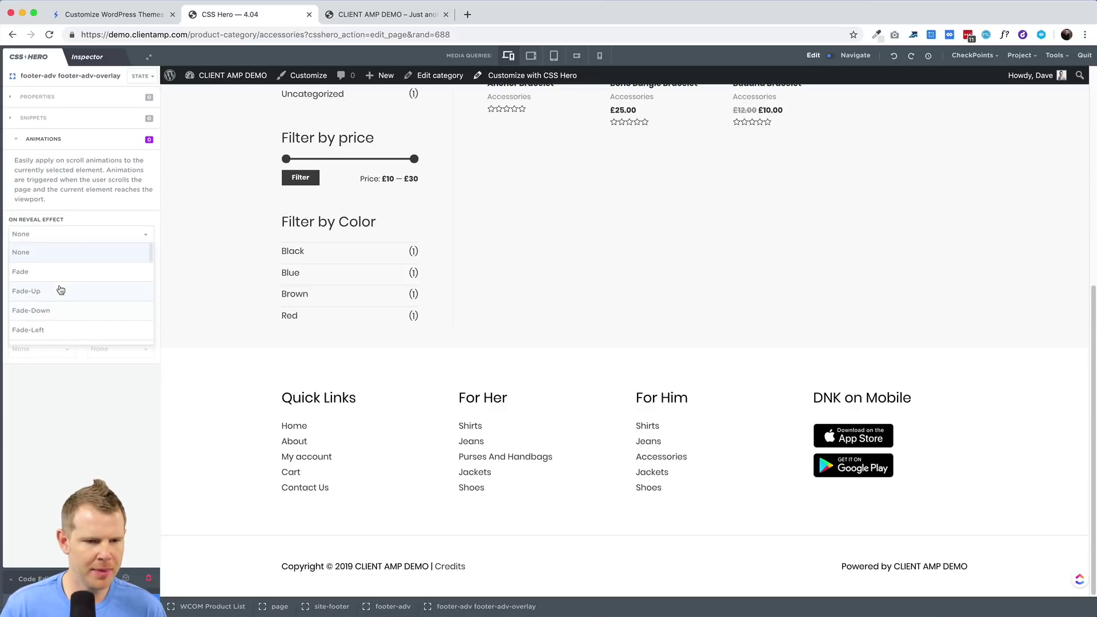
{"action": "left_click", "coordinate": [46, 279]}
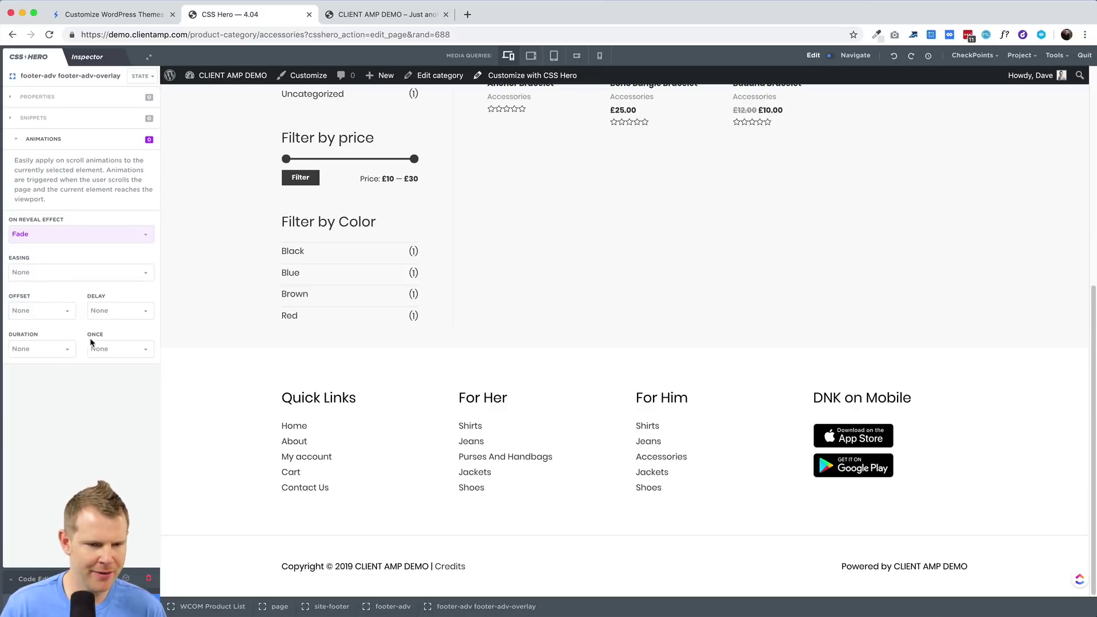
- Give the footer's reveal animation a 500 delay and 1500 duration
{"action": "left_click", "coordinate": [142, 311]}
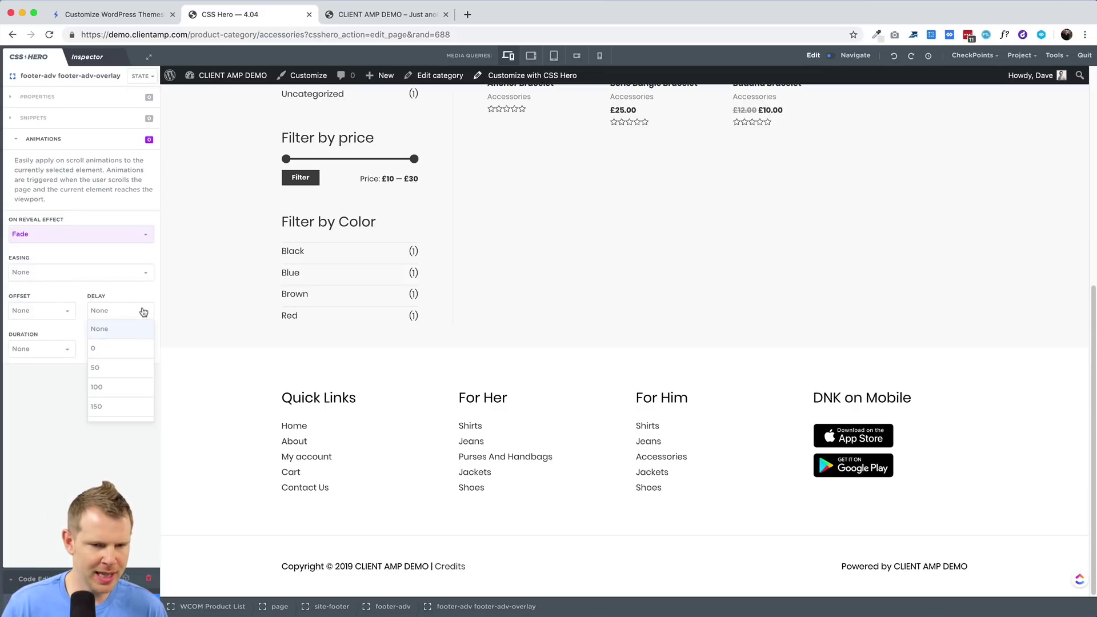
{"action": "scroll", "coordinate": [116, 391], "scroll_direction": "down", "scroll_amount": 3}
{"action": "left_click", "coordinate": [106, 376]}
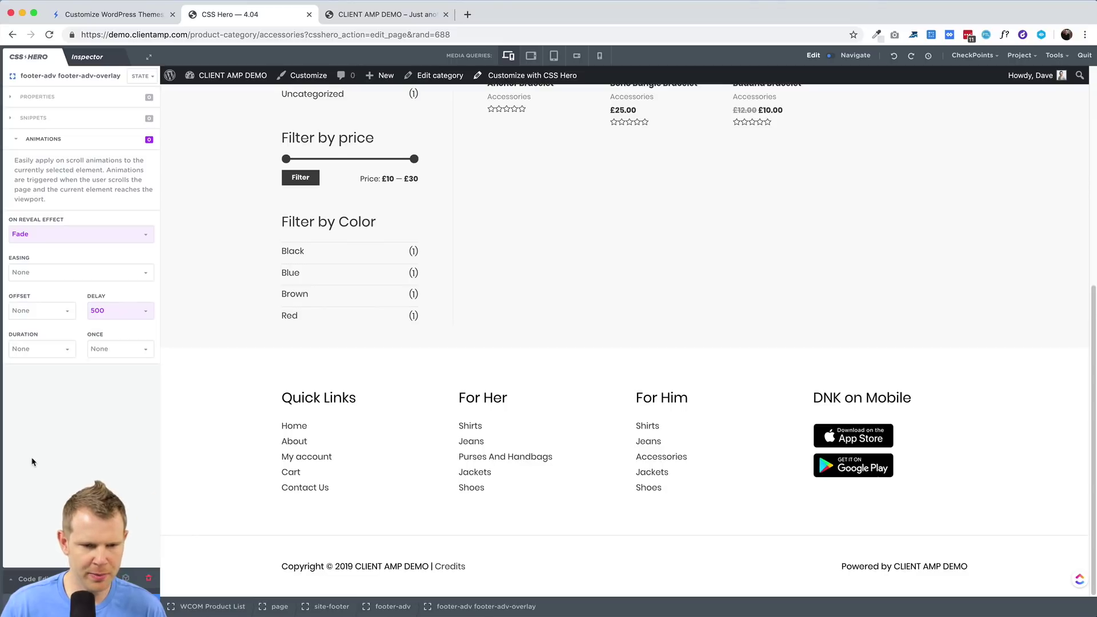
{"action": "left_click", "coordinate": [67, 349]}
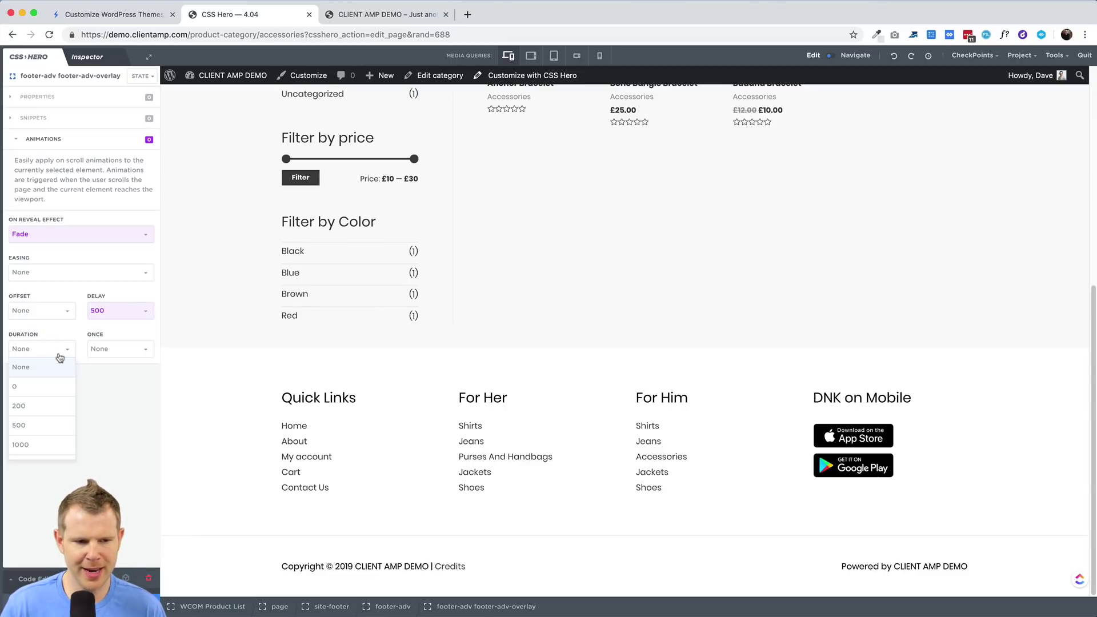
{"action": "scroll", "coordinate": [48, 443], "scroll_direction": "down", "scroll_amount": 2}
{"action": "left_click", "coordinate": [41, 425]}
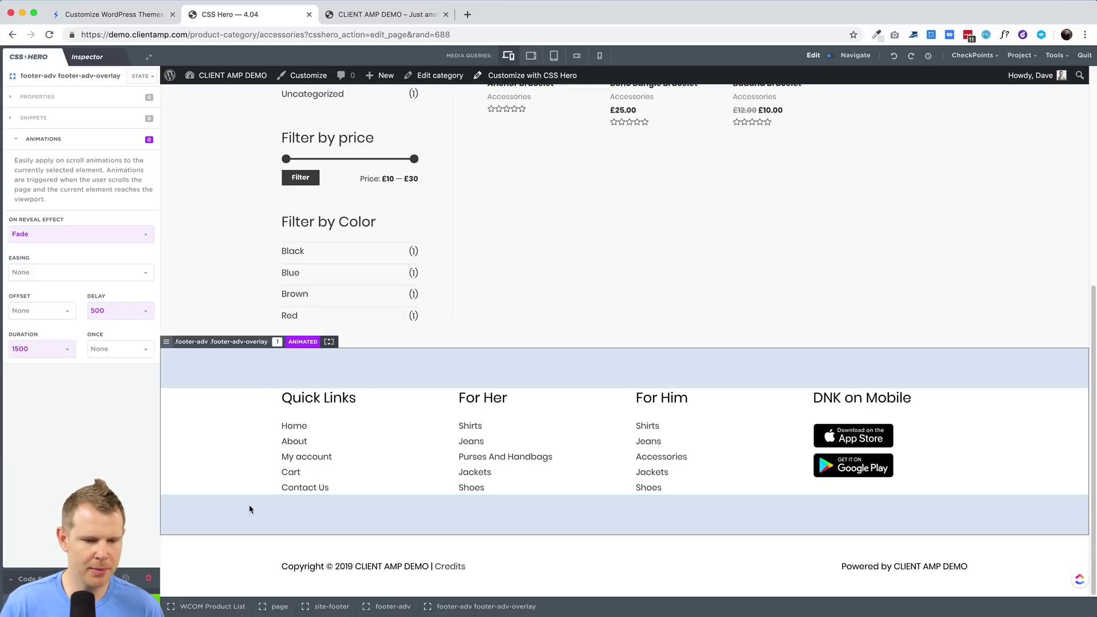
- Load demo.clientamp.com in a new browser tab
{"action": "key", "text": "super+t"}
{"action": "type", "text": "demo."}
{"action": "key", "text": "Return"}
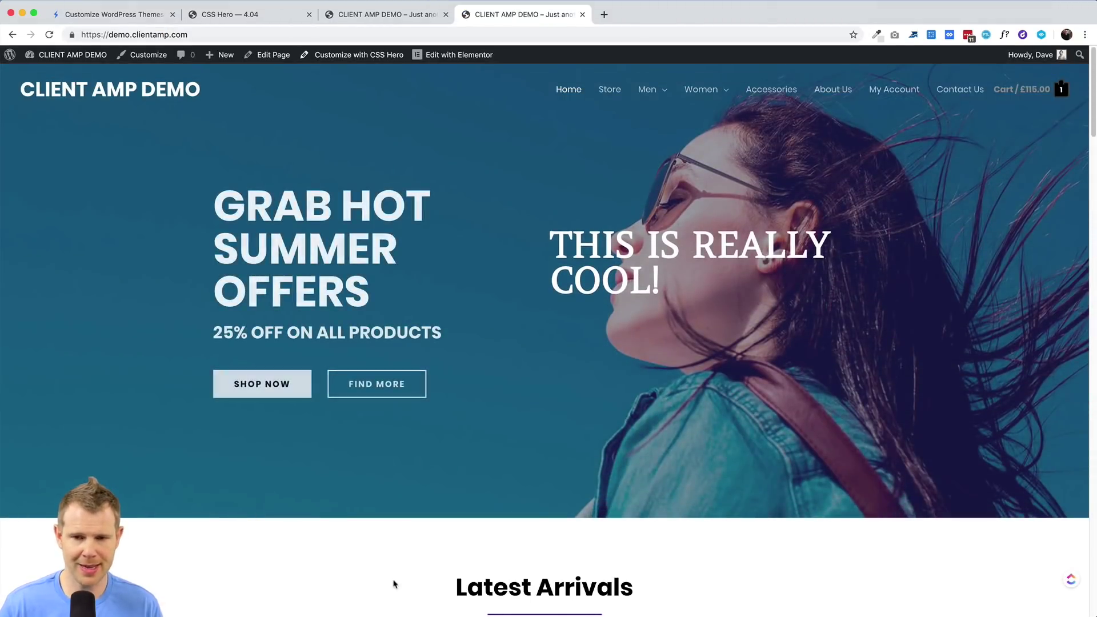
- Scroll the live home page to the footer and back, then return to the CSS Hero 4.04 tab
{"action": "scroll", "coordinate": [434, 591], "scroll_direction": "down", "scroll_amount": 7}
{"action": "scroll", "coordinate": [486, 600], "scroll_direction": "down", "scroll_amount": 20}
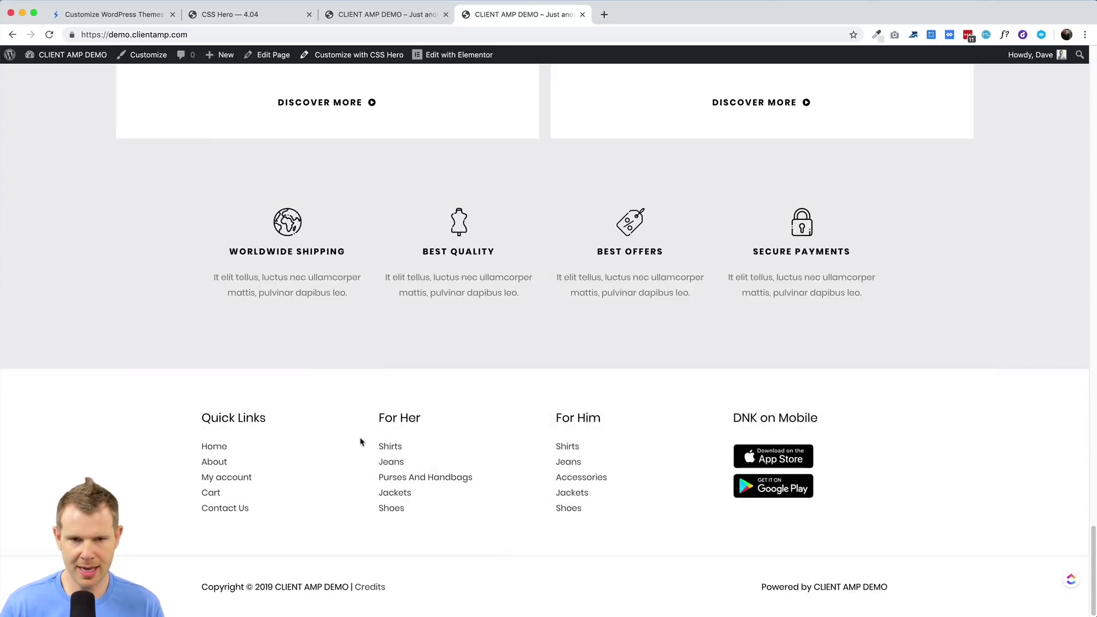
{"action": "scroll", "coordinate": [359, 442], "scroll_direction": "up", "scroll_amount": 20}
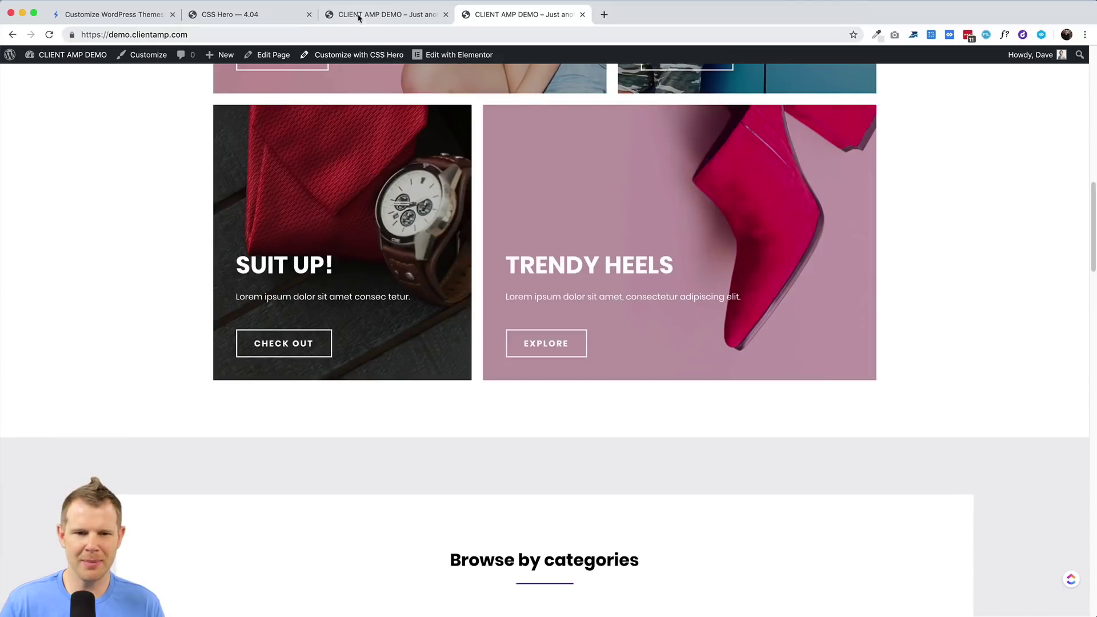
{"action": "left_click", "coordinate": [359, 16]}
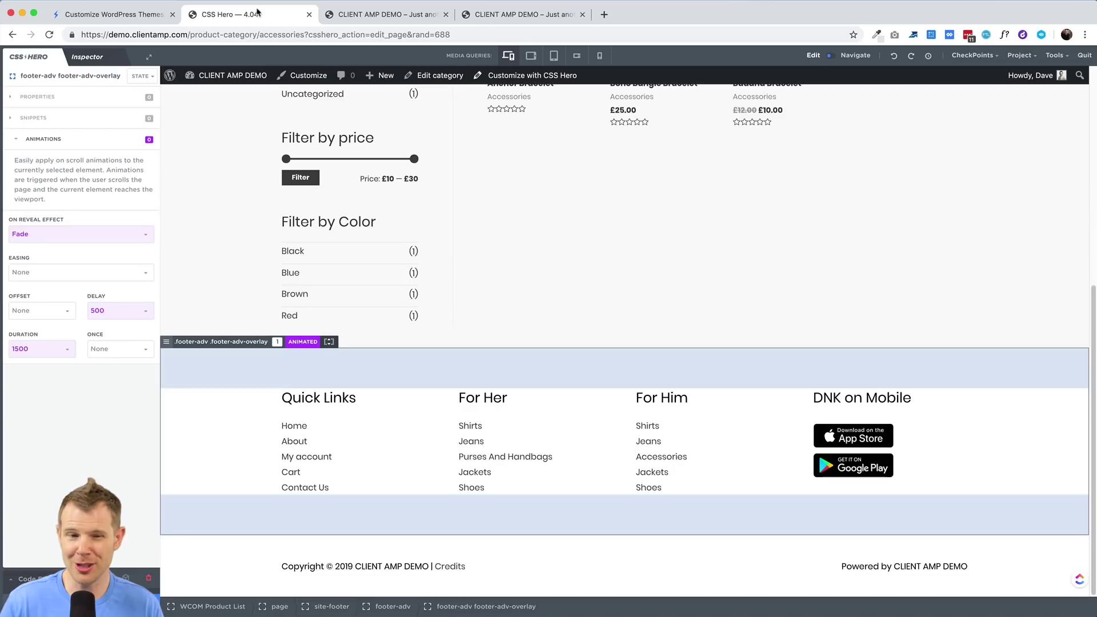
{"action": "left_click", "coordinate": [246, 14]}
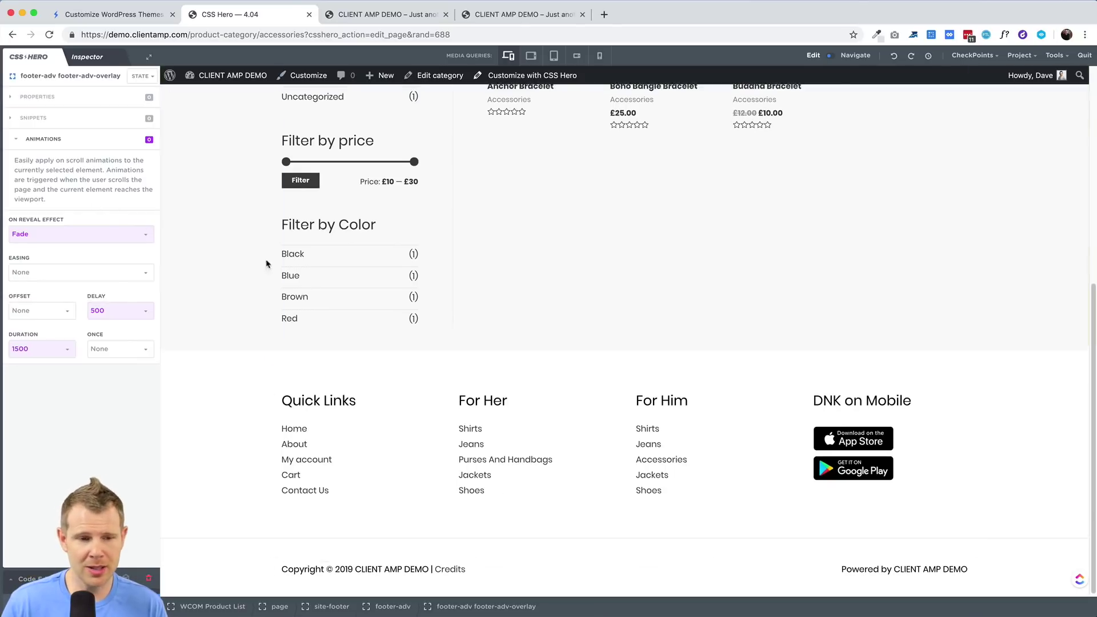
- Select the Accessories title and enlarge it to a responsive 92px RFS font size
{"action": "scroll", "coordinate": [266, 264], "scroll_direction": "up", "scroll_amount": 10}
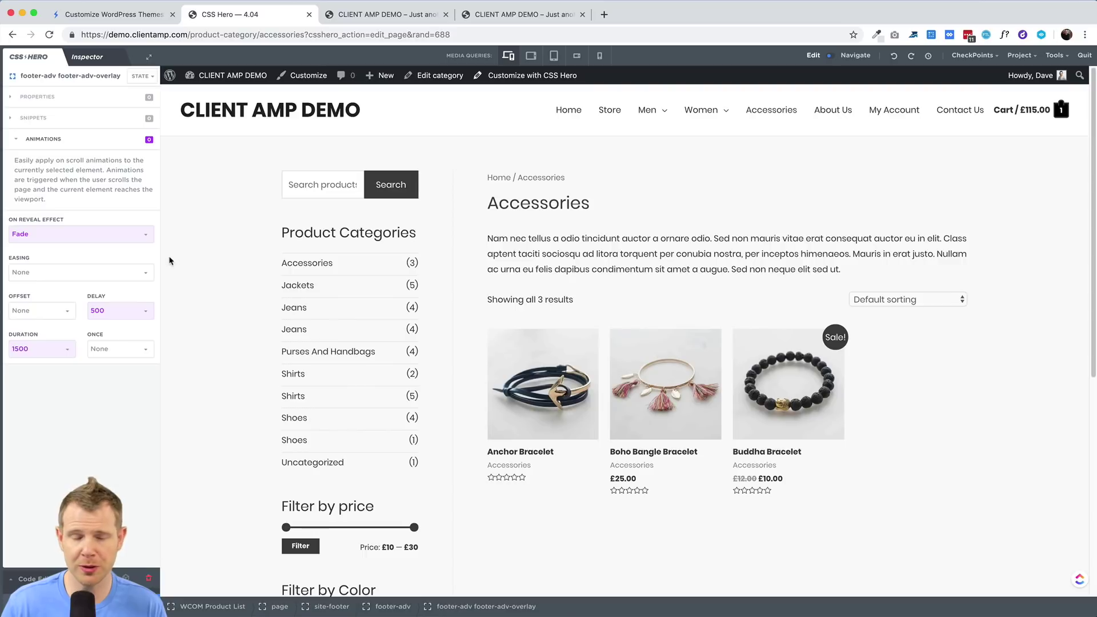
{"action": "left_click", "coordinate": [564, 243]}
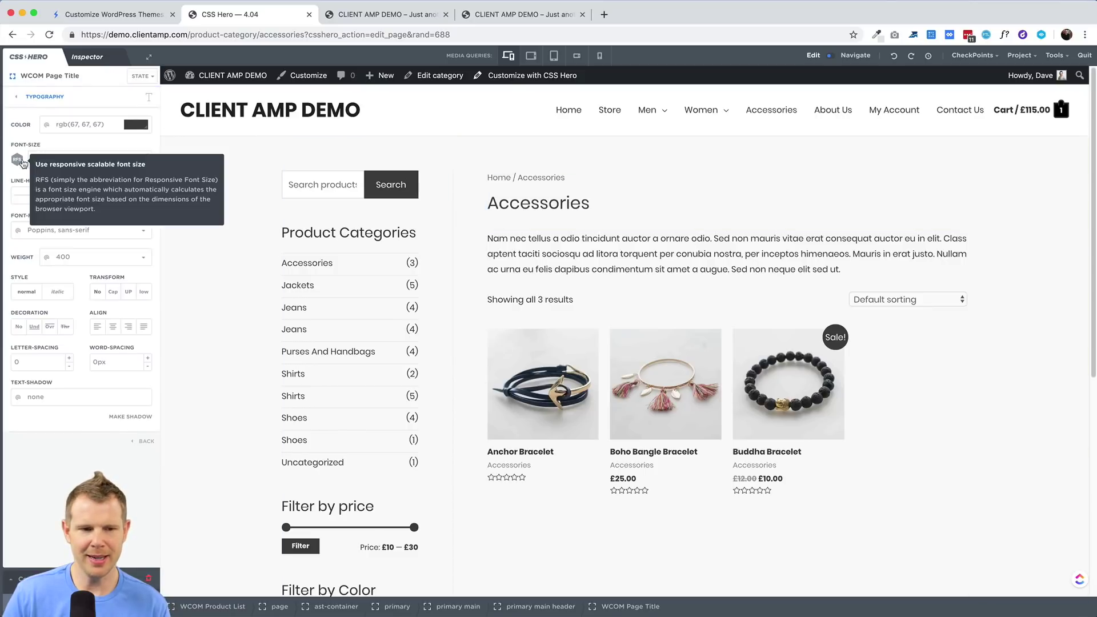
{"action": "left_click_drag", "start_coordinate": [64, 164], "coordinate": [61, 164]}
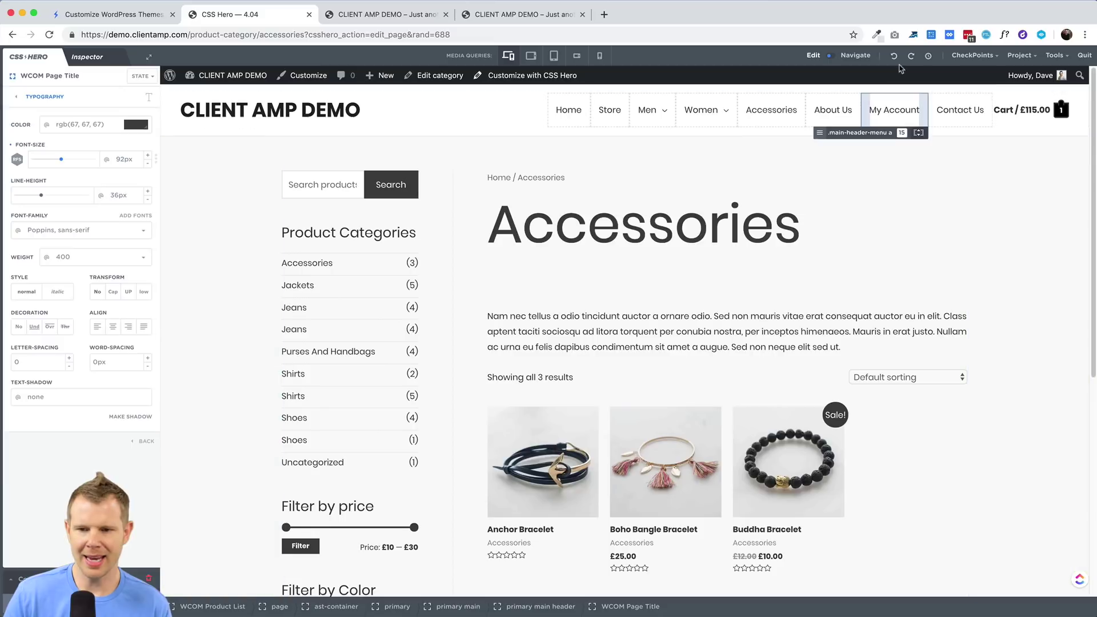